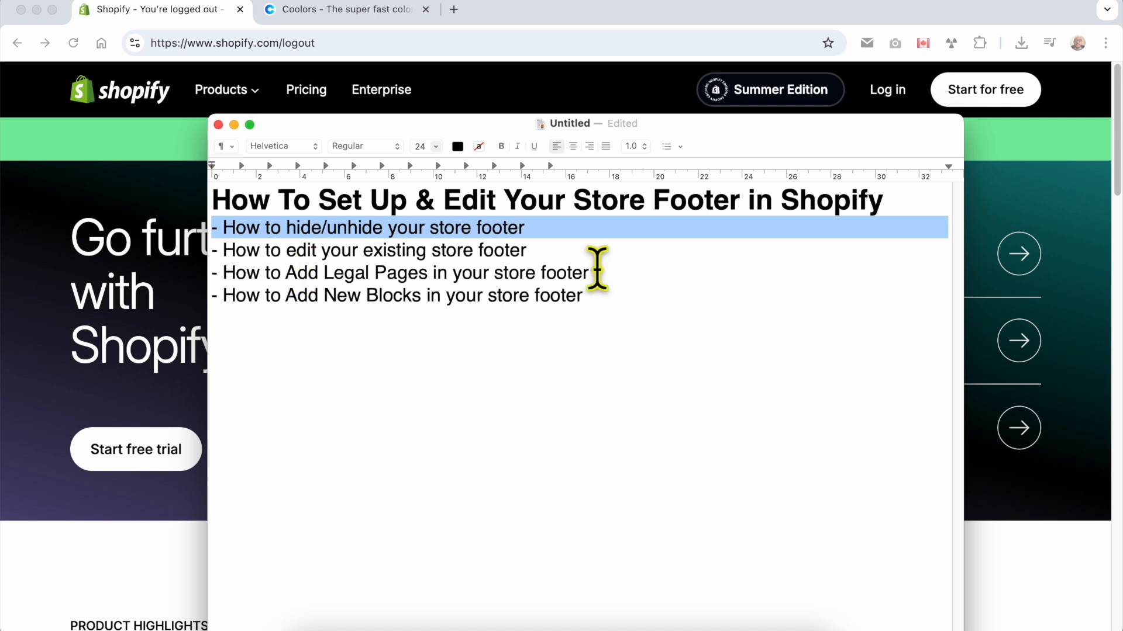
Log in to the Shopify account from the logged-out page and open the store's admin home.
click(1021, 215)
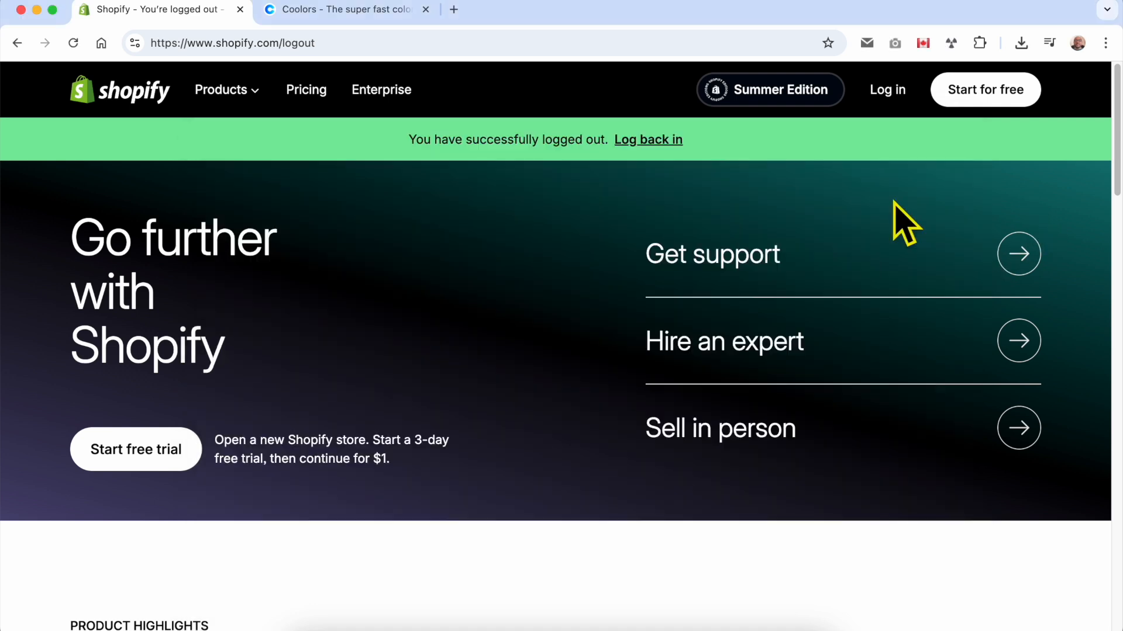
click(215, 43)
drag(214, 42, 474, 43)
click(888, 93)
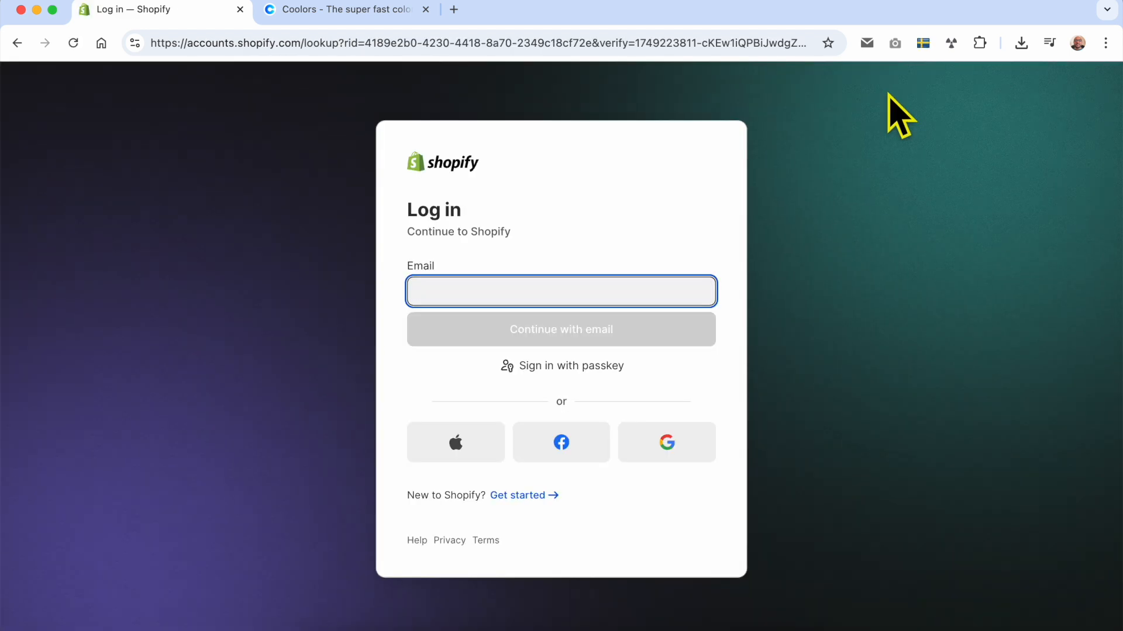
click(566, 326)
click(546, 449)
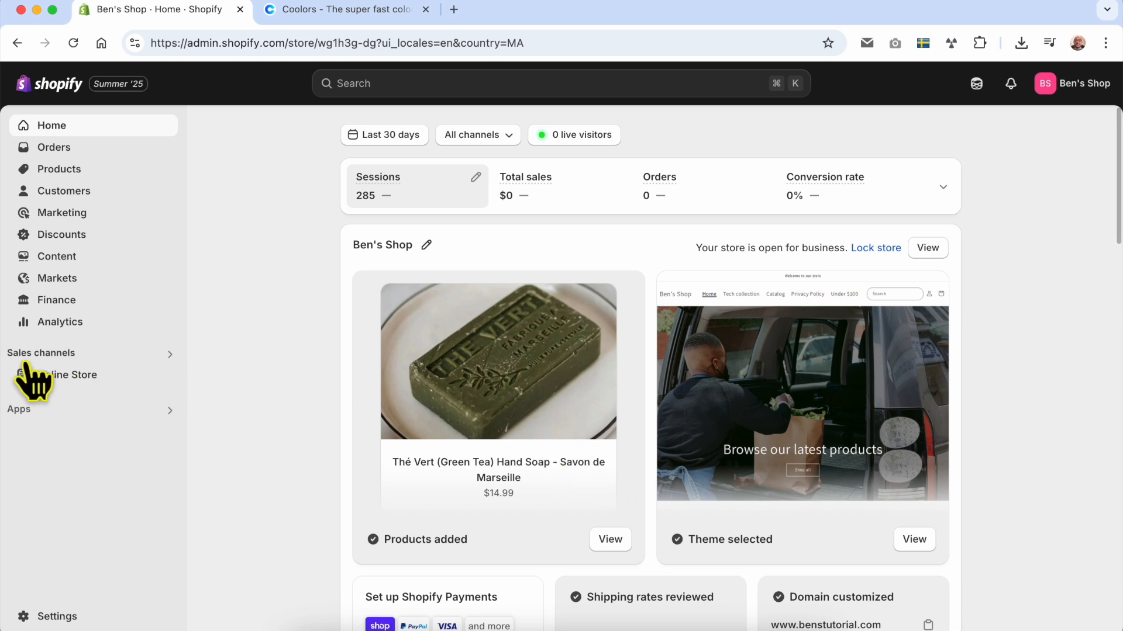
Open the online store's themes and start customizing the current Dawn theme.
click(64, 375)
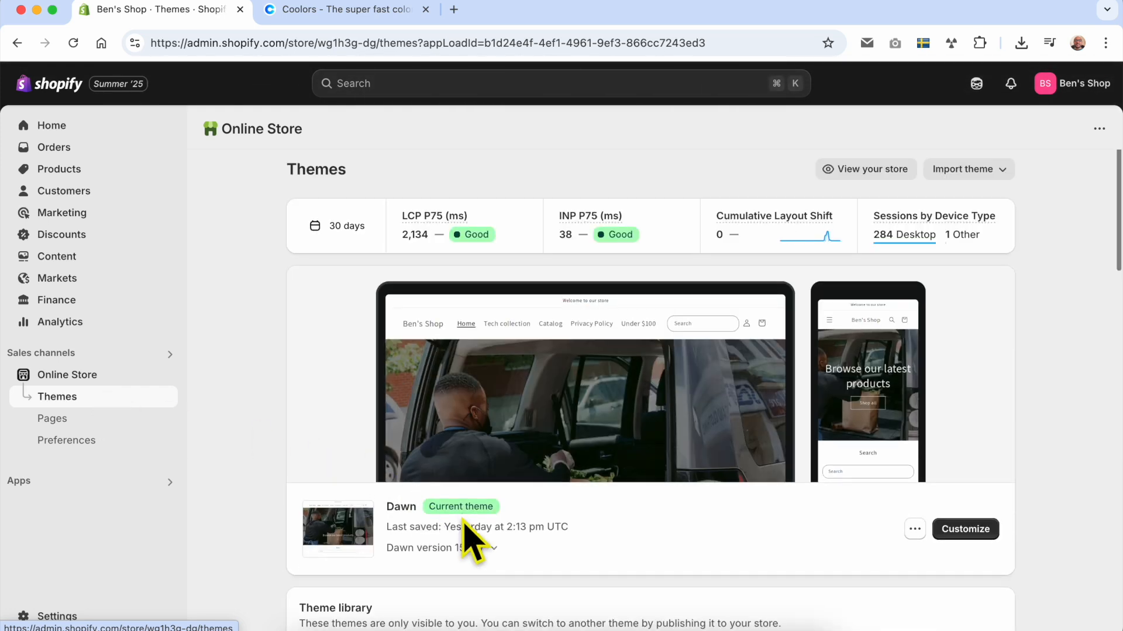
triple_click(459, 502)
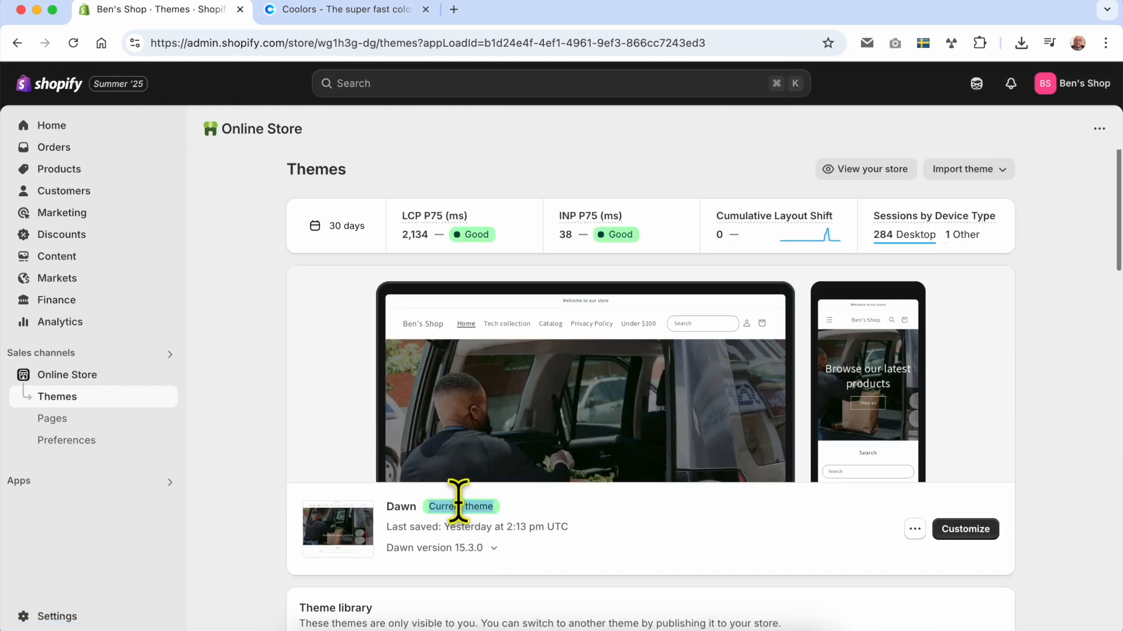
click(965, 531)
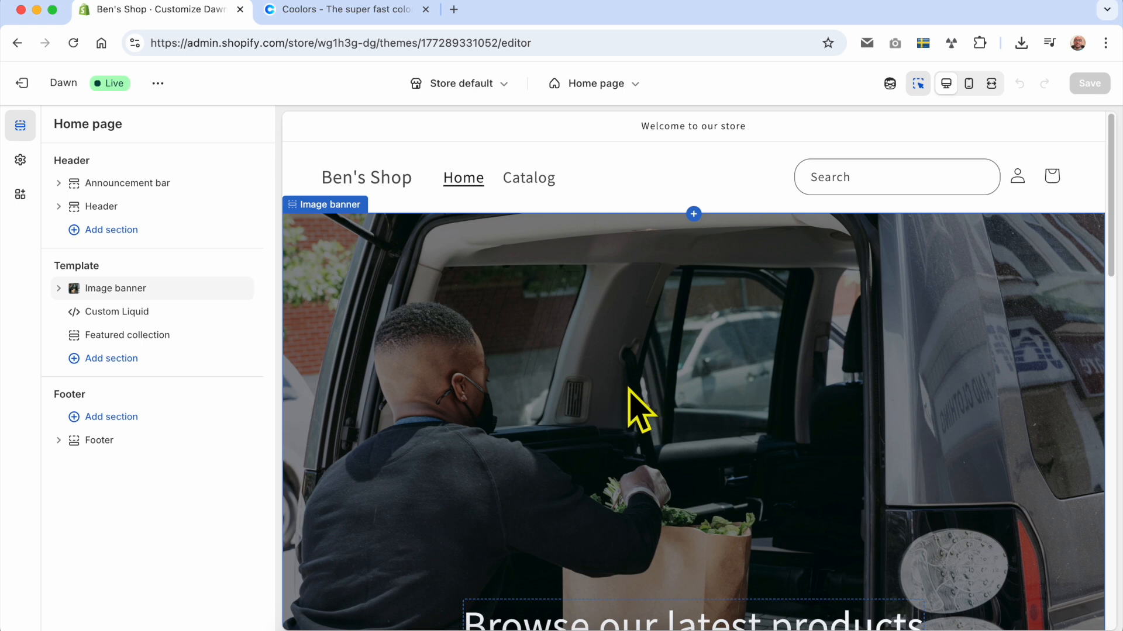
Examine the home page footer and its section settings, and return to the section list.
scroll(740, 369, down, 15)
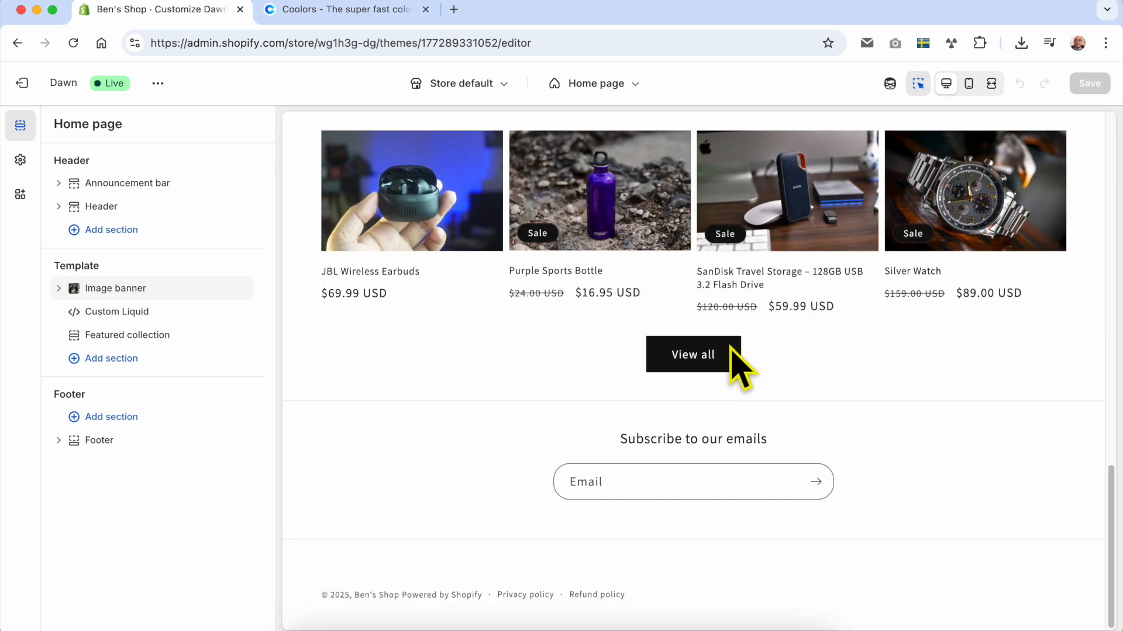
click(479, 481)
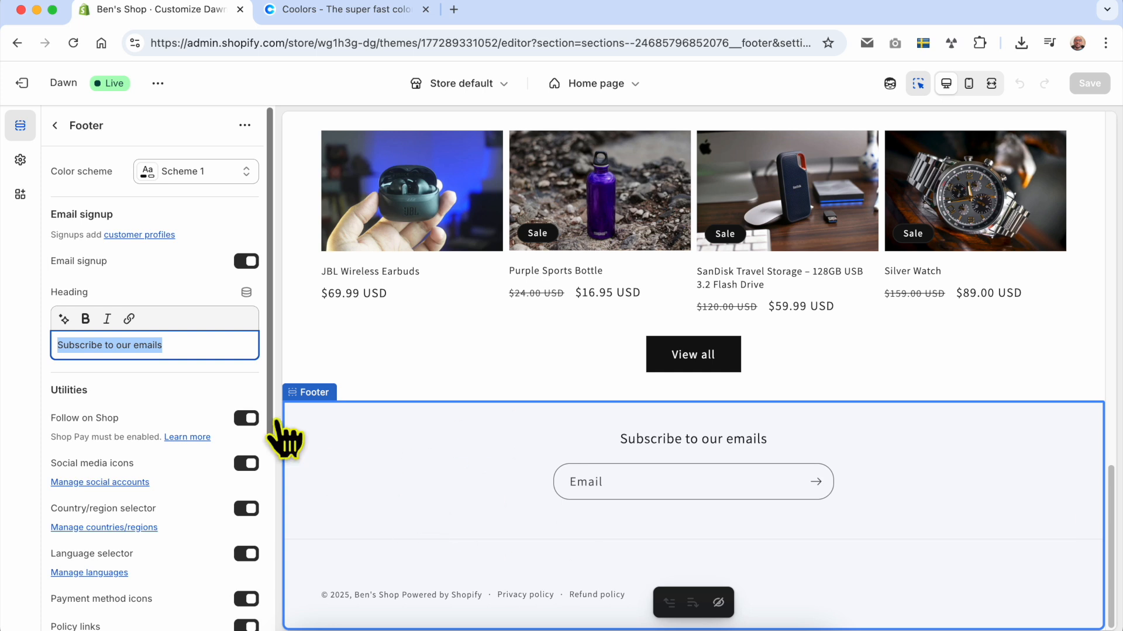
scroll(200, 396, down, 5)
scroll(125, 213, up, 5)
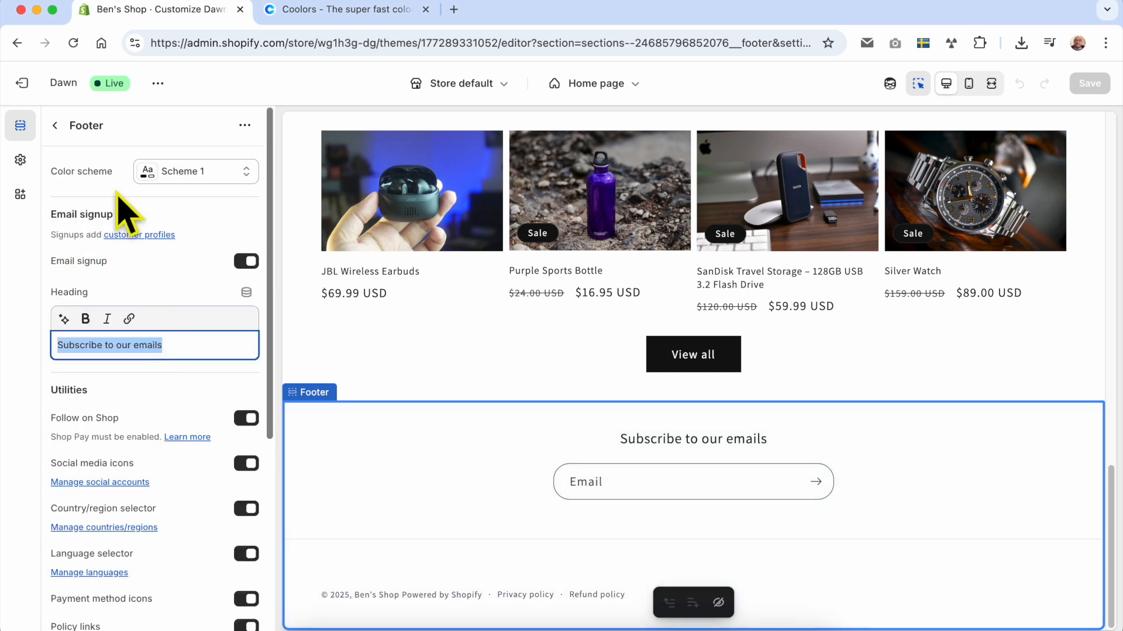
click(55, 125)
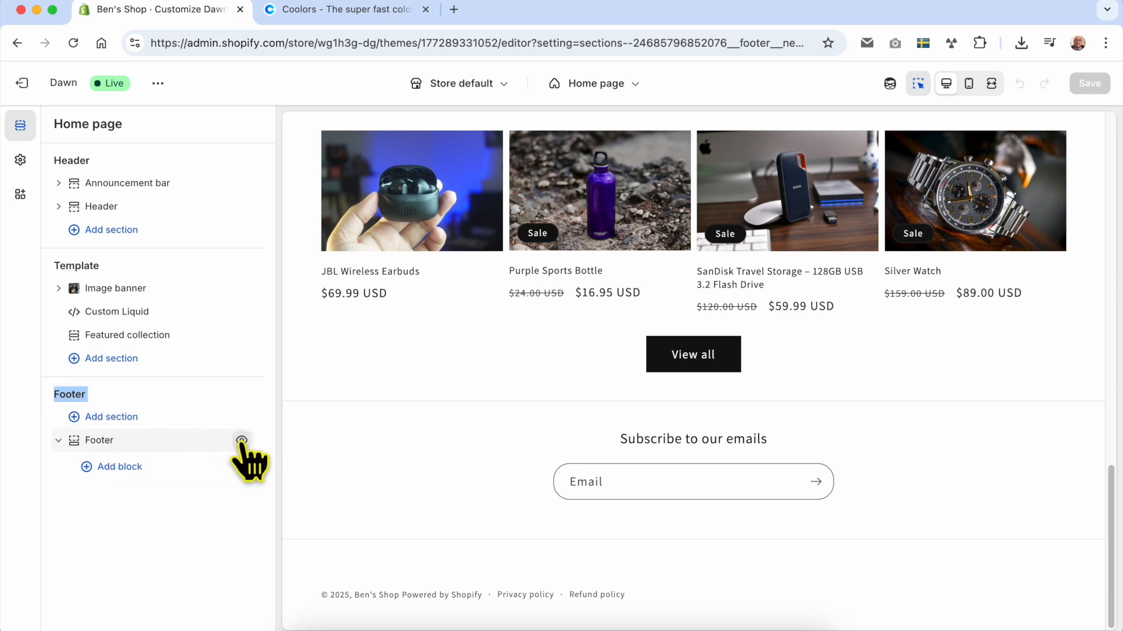
Hide the Footer section on the home page and check the Cart page preview.
click(241, 440)
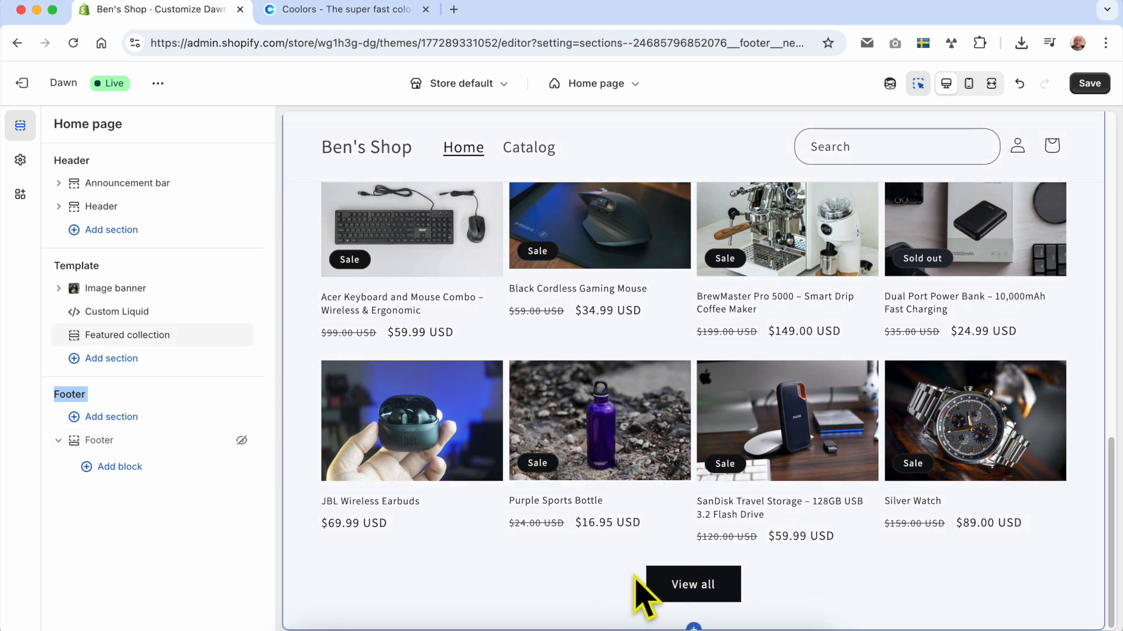
click(611, 85)
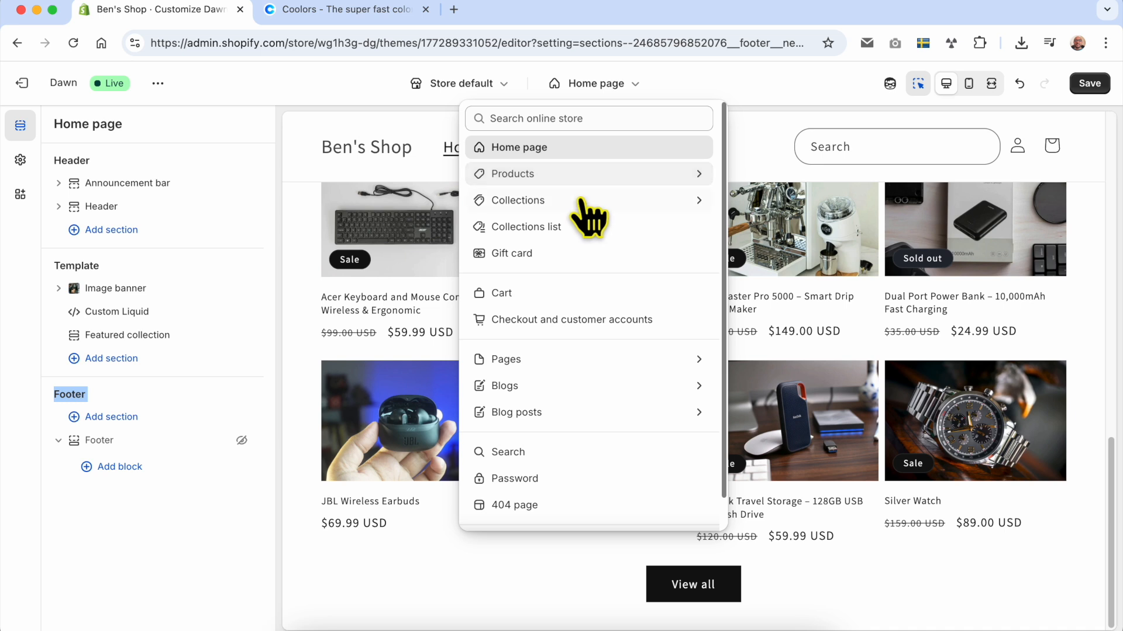
click(578, 293)
click(570, 358)
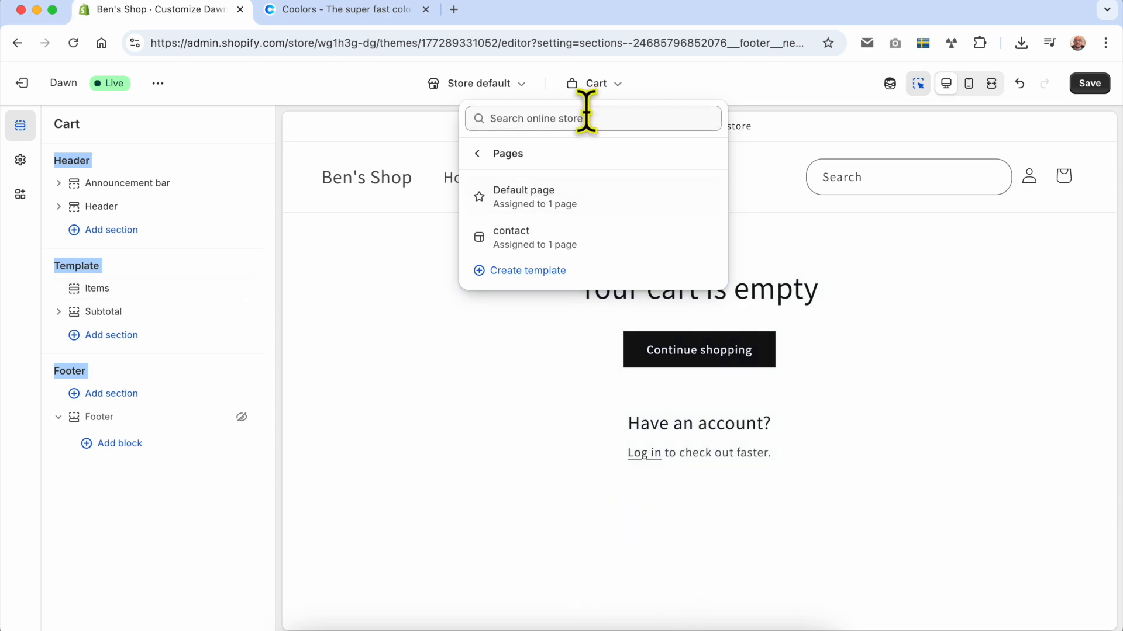
Return to the home page template and unhide the Footer section.
click(596, 85)
click(600, 84)
click(552, 147)
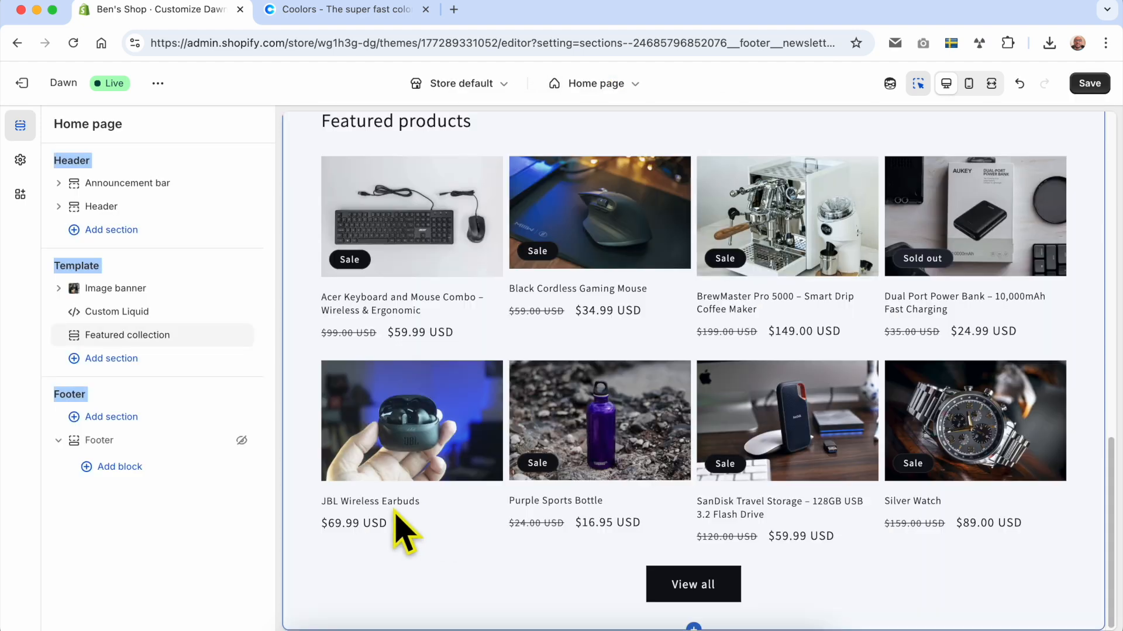
click(242, 442)
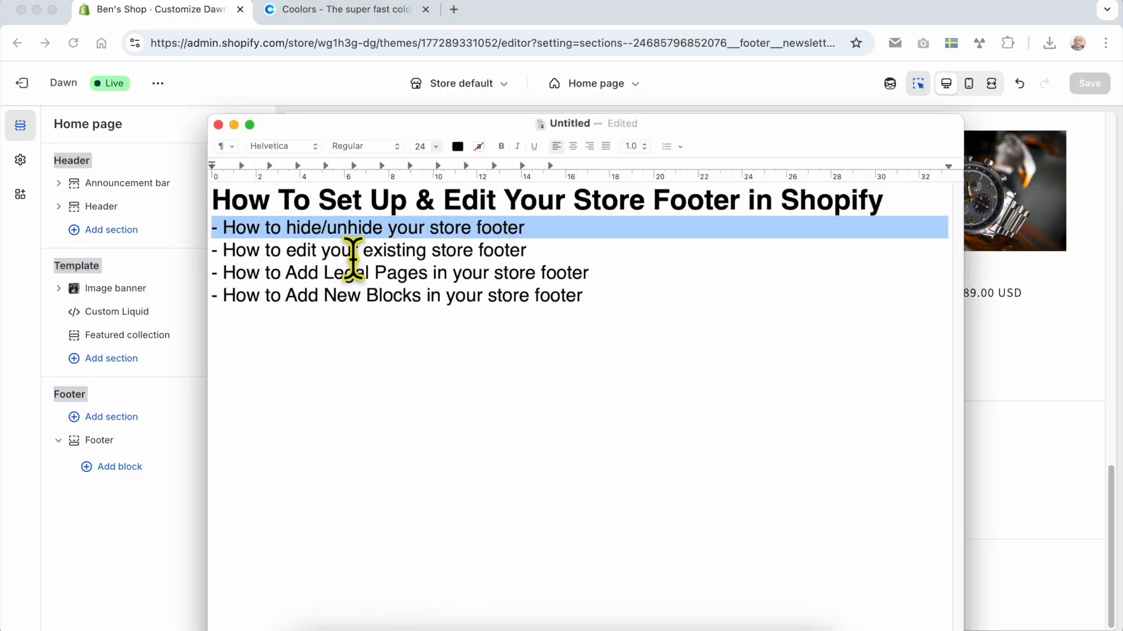
Highlight the "How to edit your existing store footer" line in the notes and return to the theme editor.
double_click(338, 251)
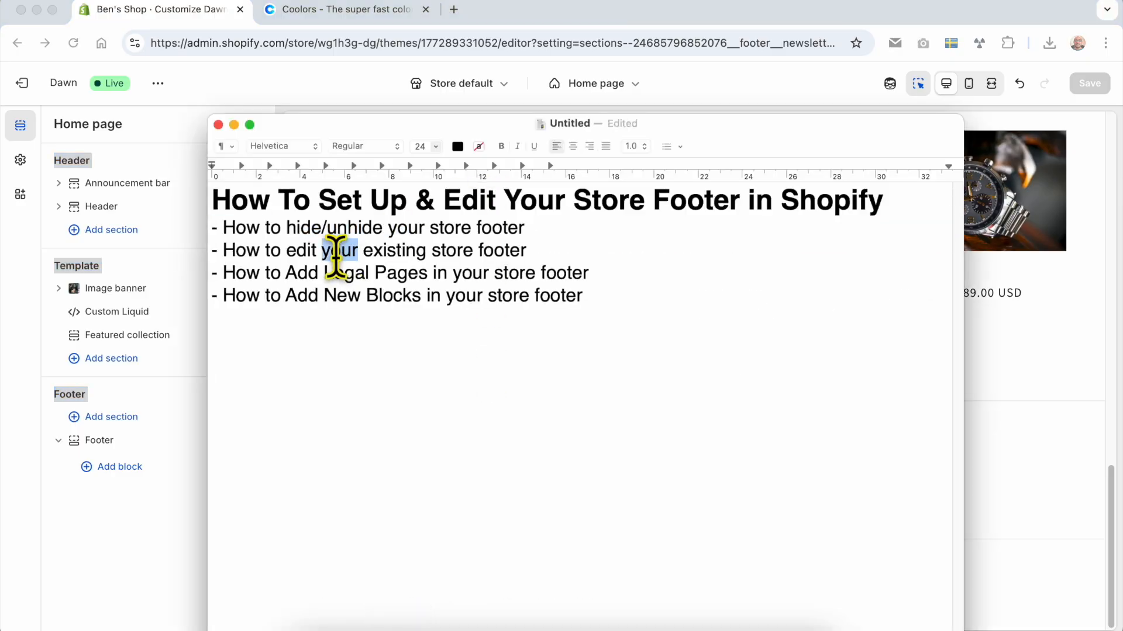
triple_click(338, 250)
click(141, 549)
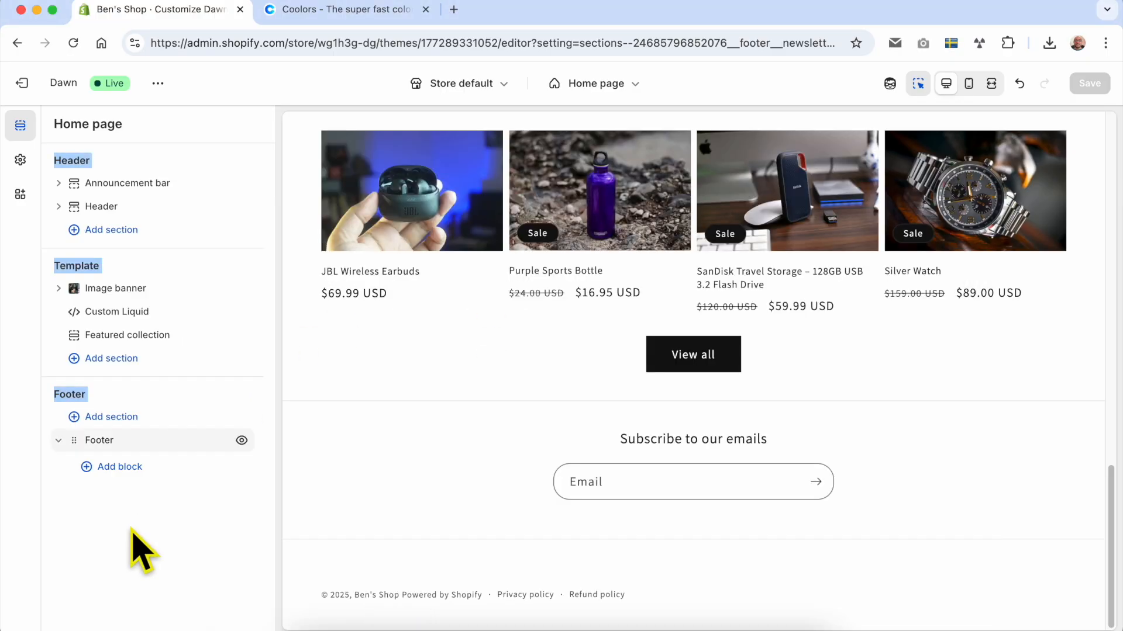
Open the footer's settings, preview color schemes 2, 3 and 4 on it, and apply Scheme 5.
click(512, 477)
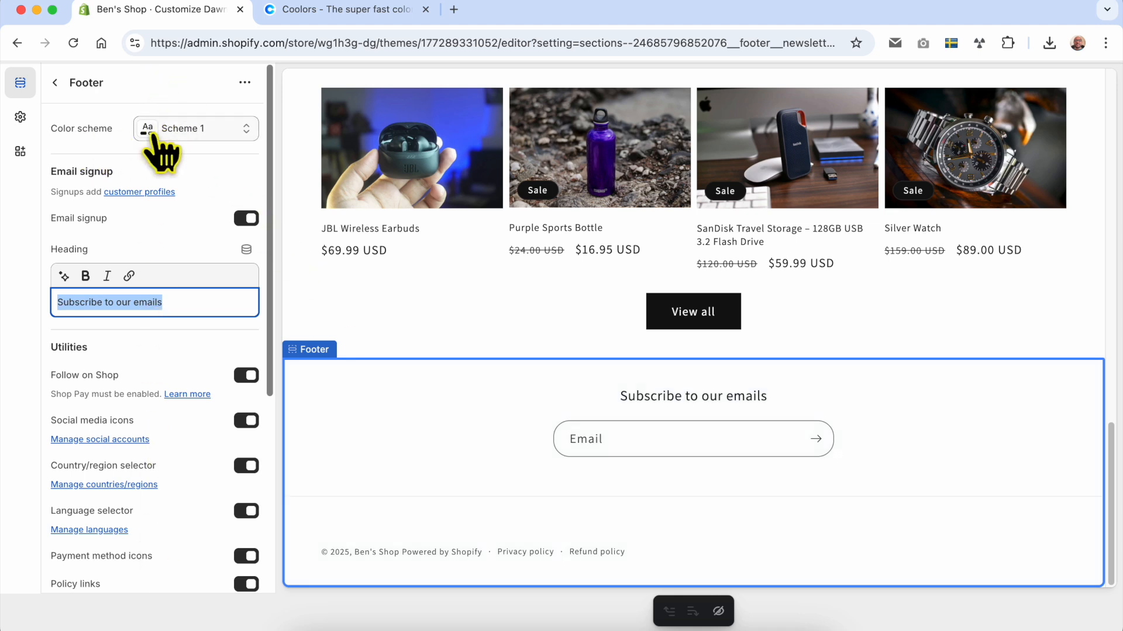
click(198, 129)
click(218, 214)
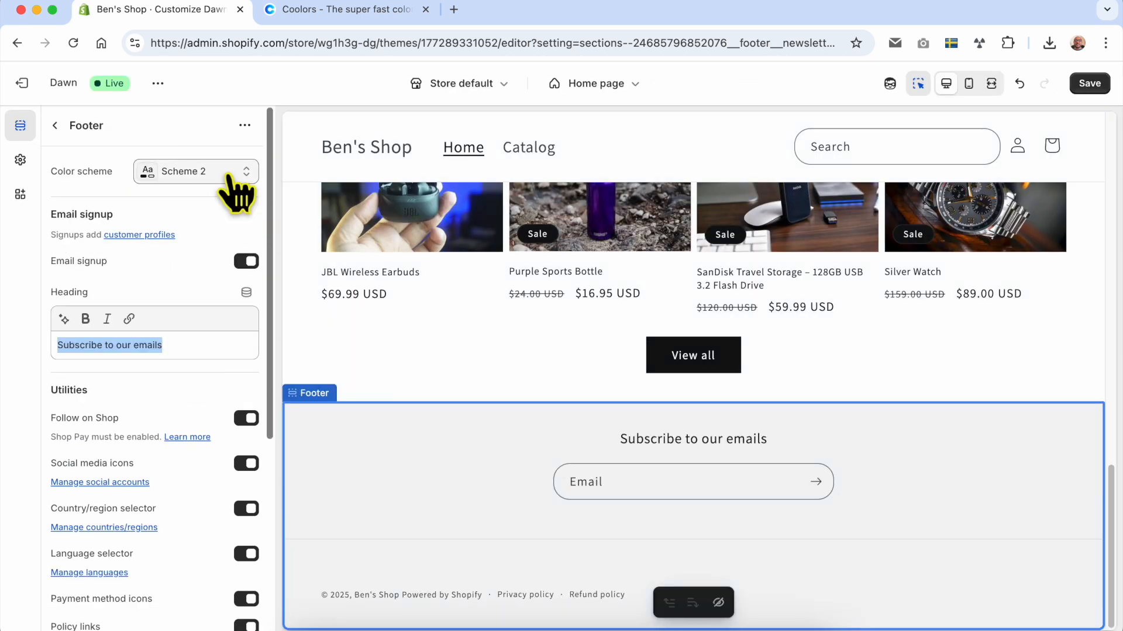
click(232, 175)
click(215, 297)
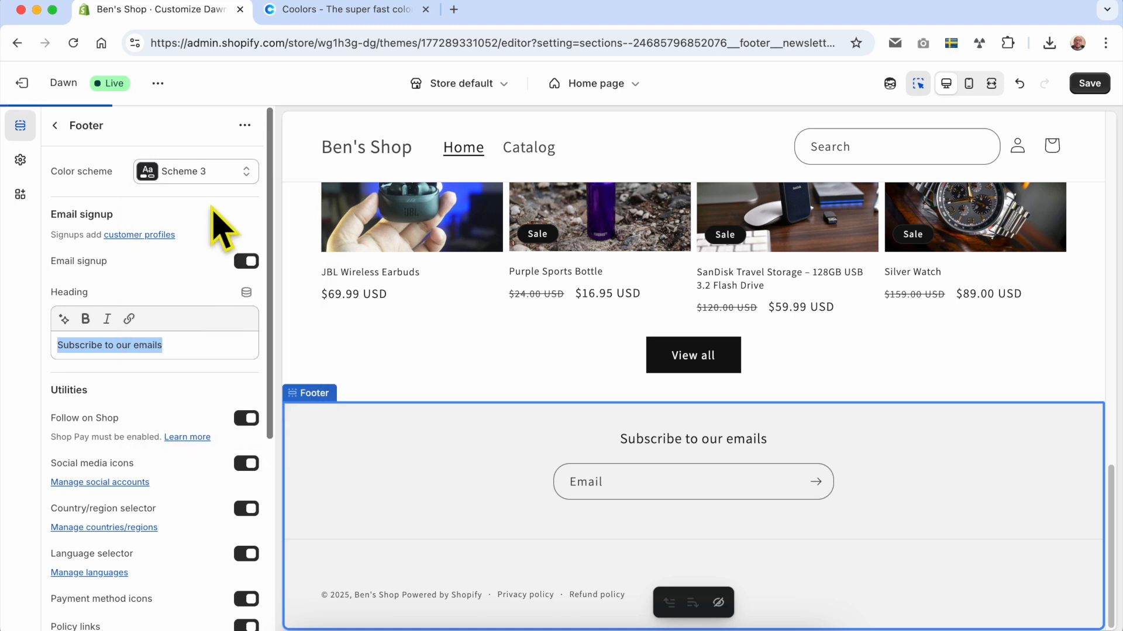
click(244, 175)
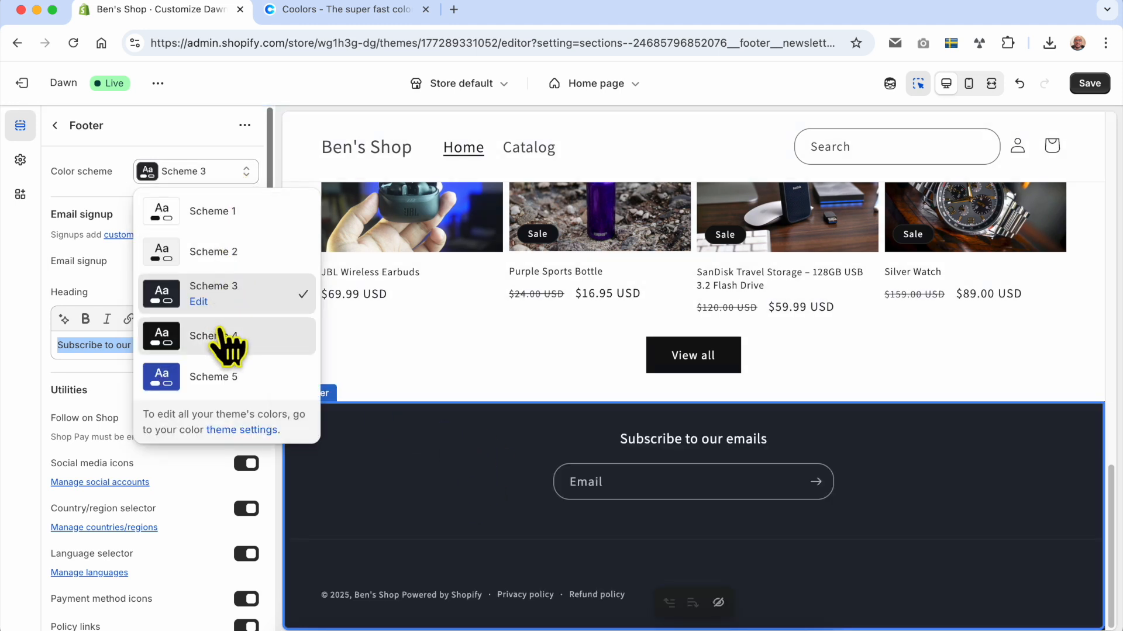
click(222, 334)
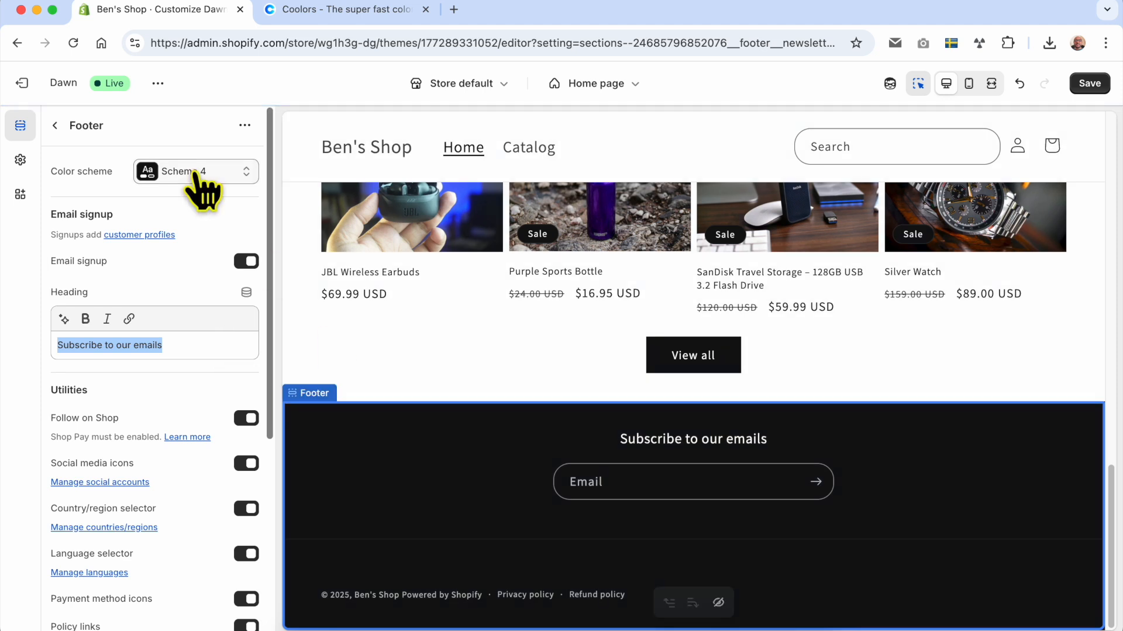
click(194, 173)
click(186, 386)
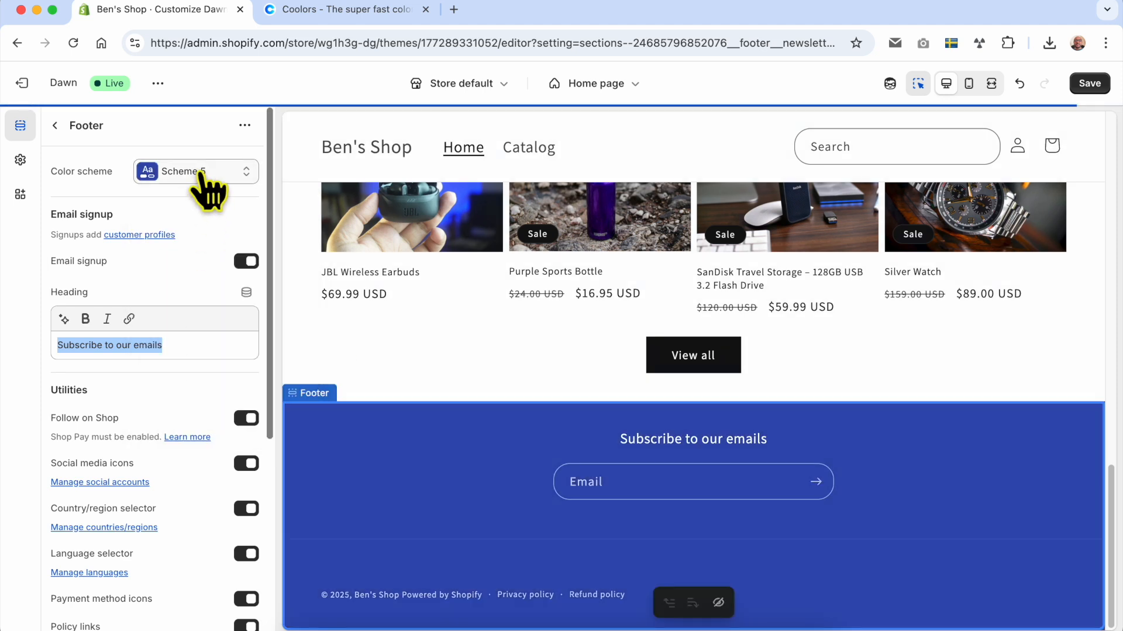
Go to the theme's color settings and open Scheme 1 for editing.
click(206, 175)
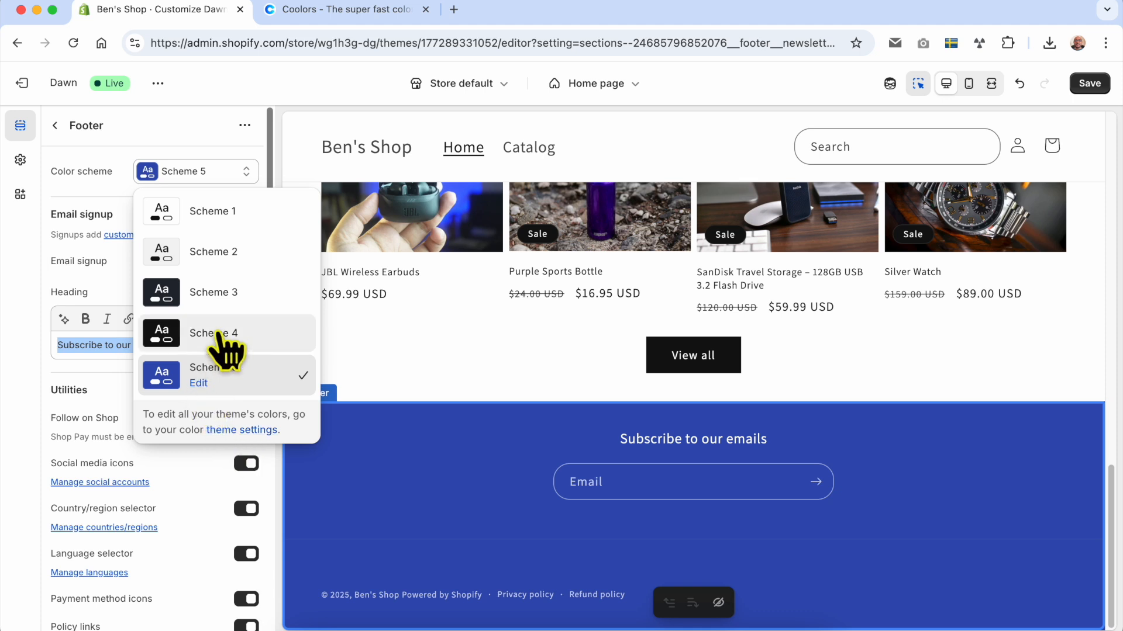
click(232, 430)
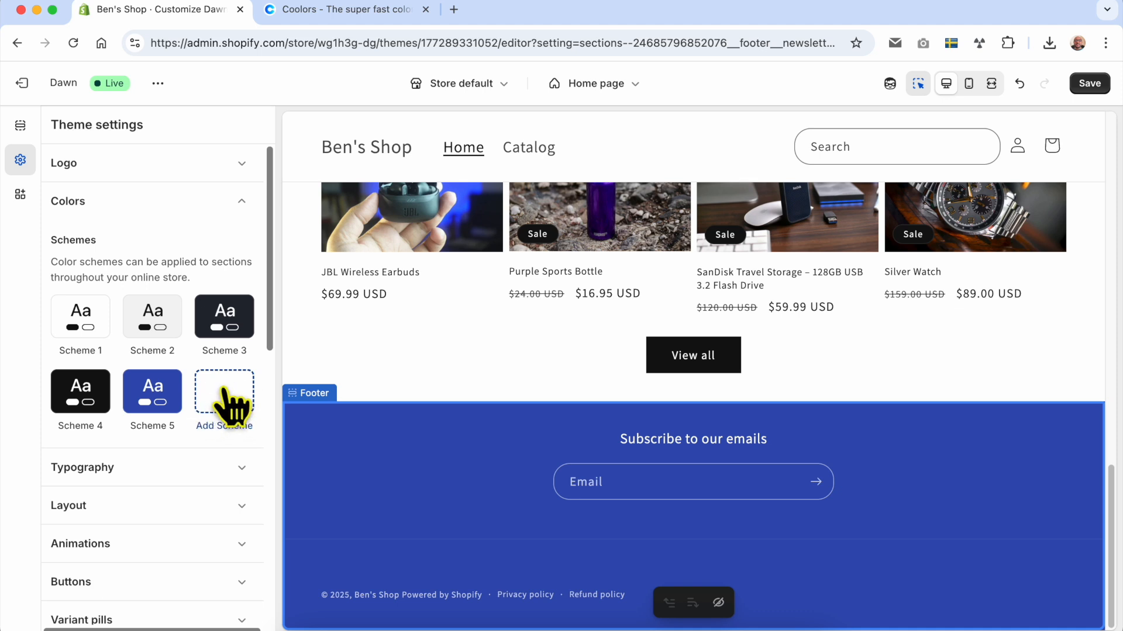
click(93, 328)
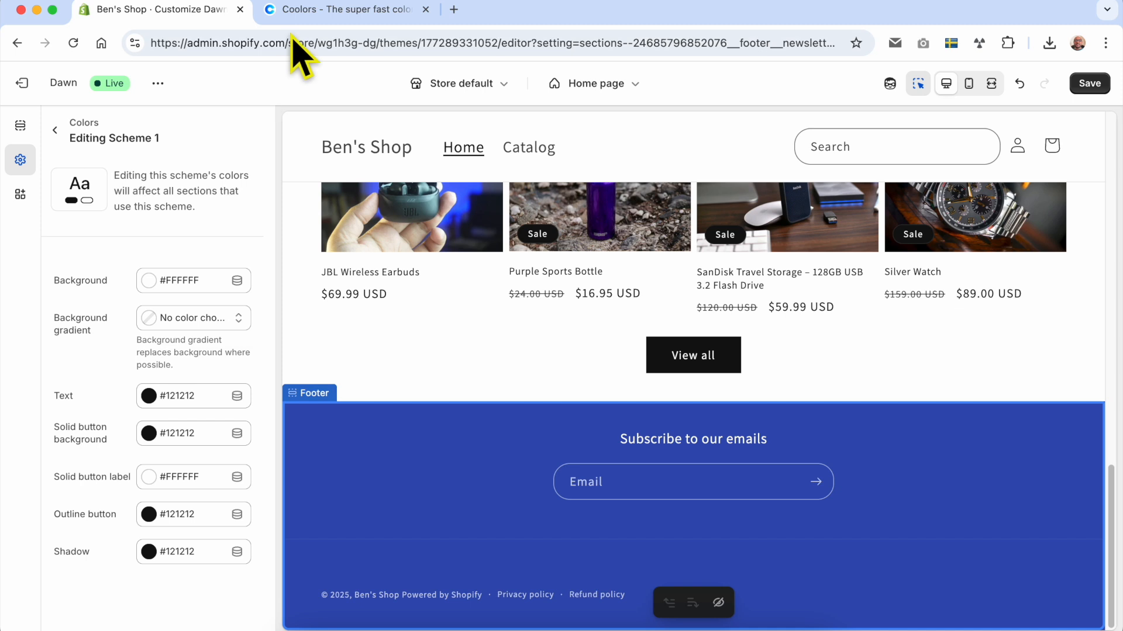
Switch to Coolors, browse the trending palettes, and copy the dark green color 386641.
click(321, 13)
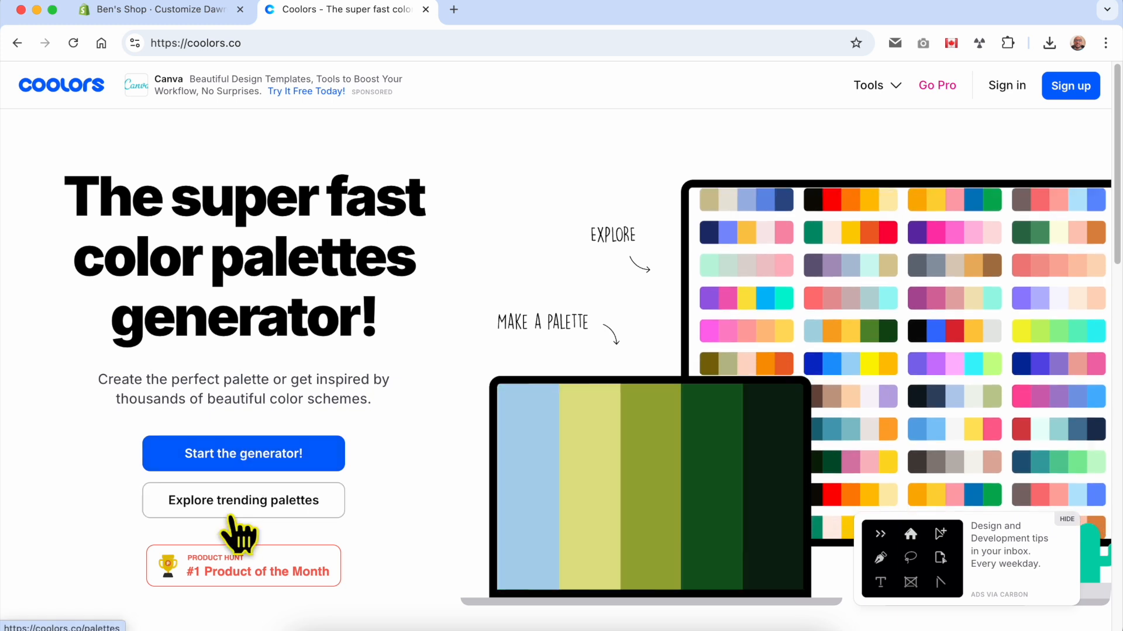
click(251, 508)
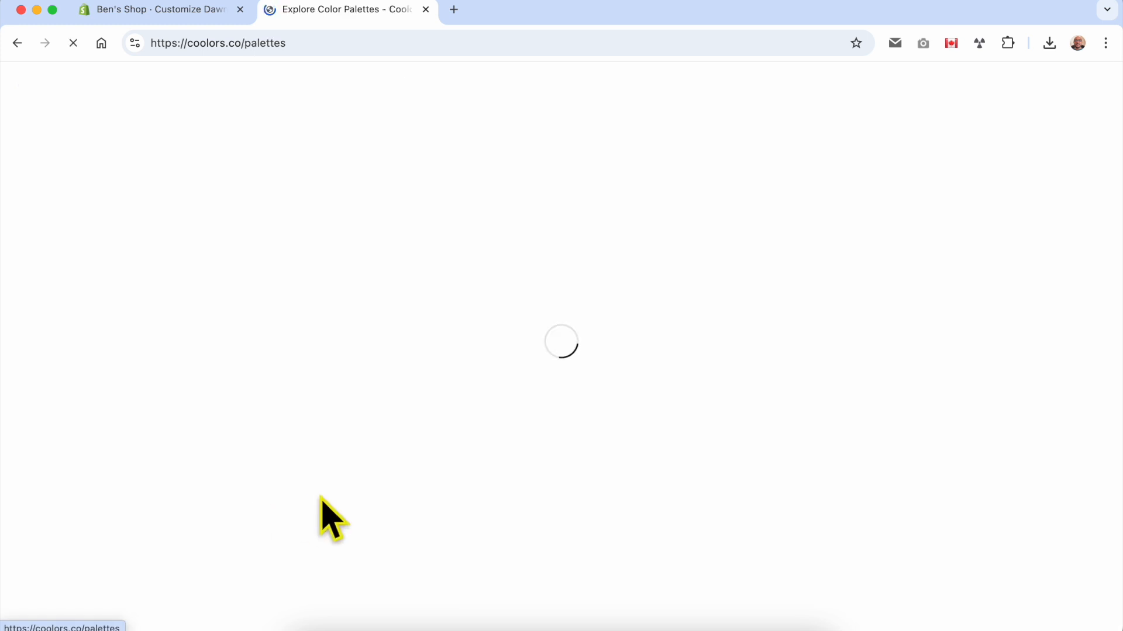
scroll(585, 386, down, 4)
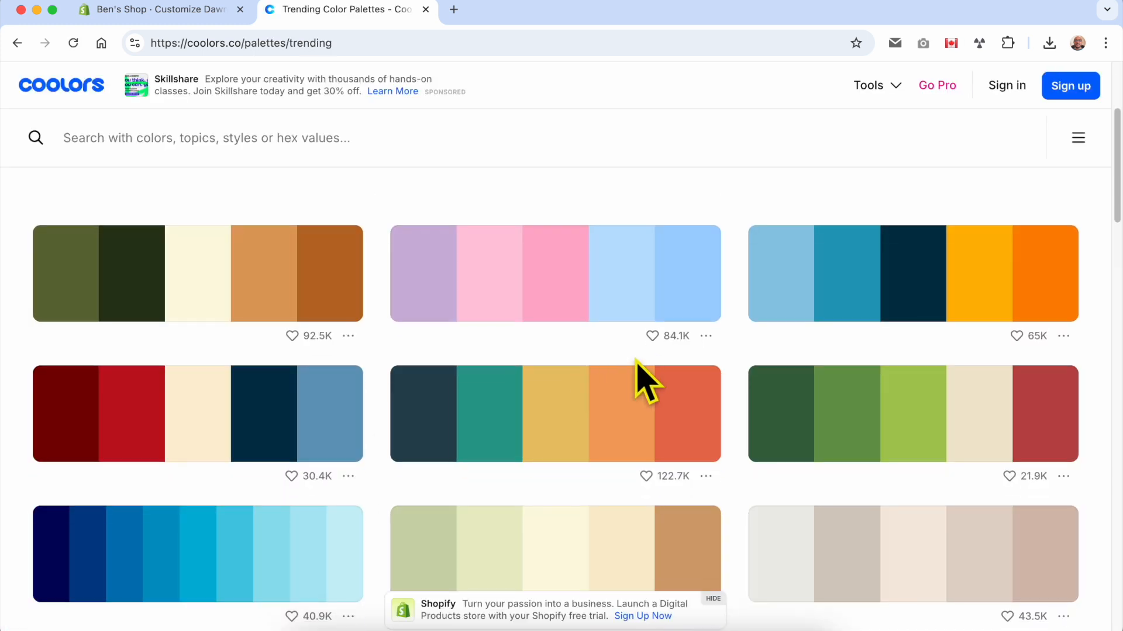
scroll(622, 386, down, 1)
click(893, 510)
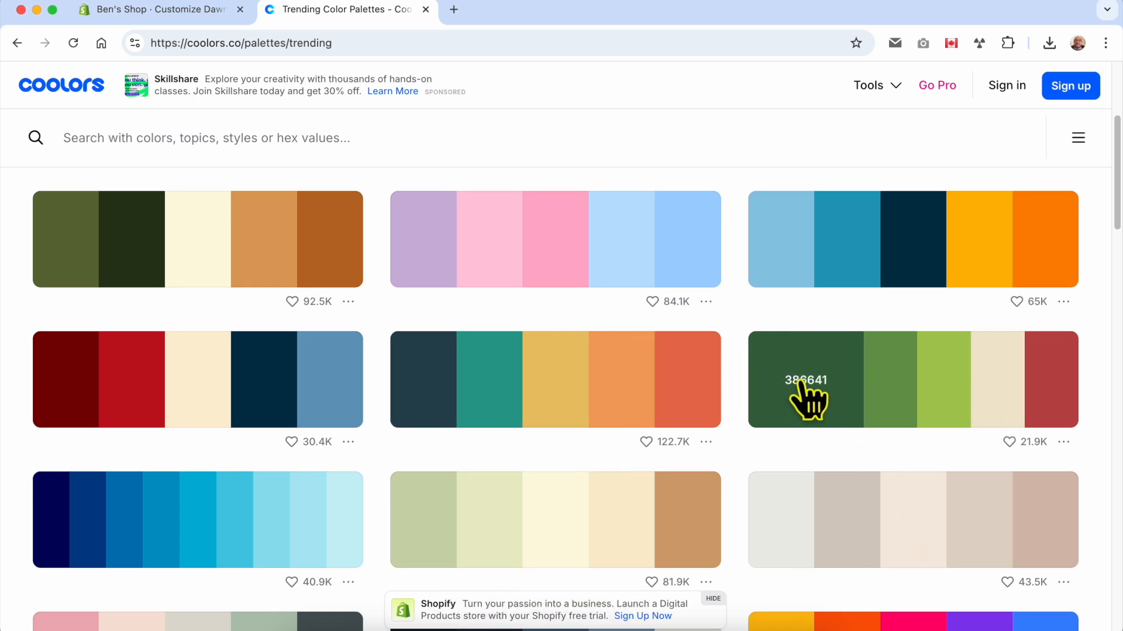
click(802, 387)
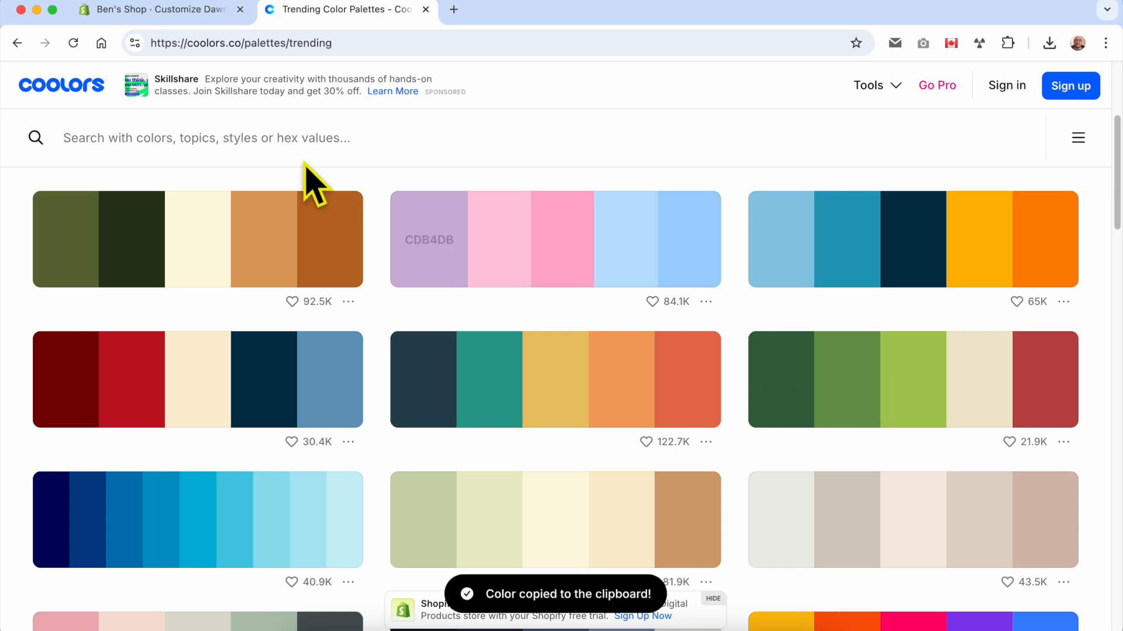
Return to the Shopify theme editor and set Scheme 1's background color to #386641.
click(155, 10)
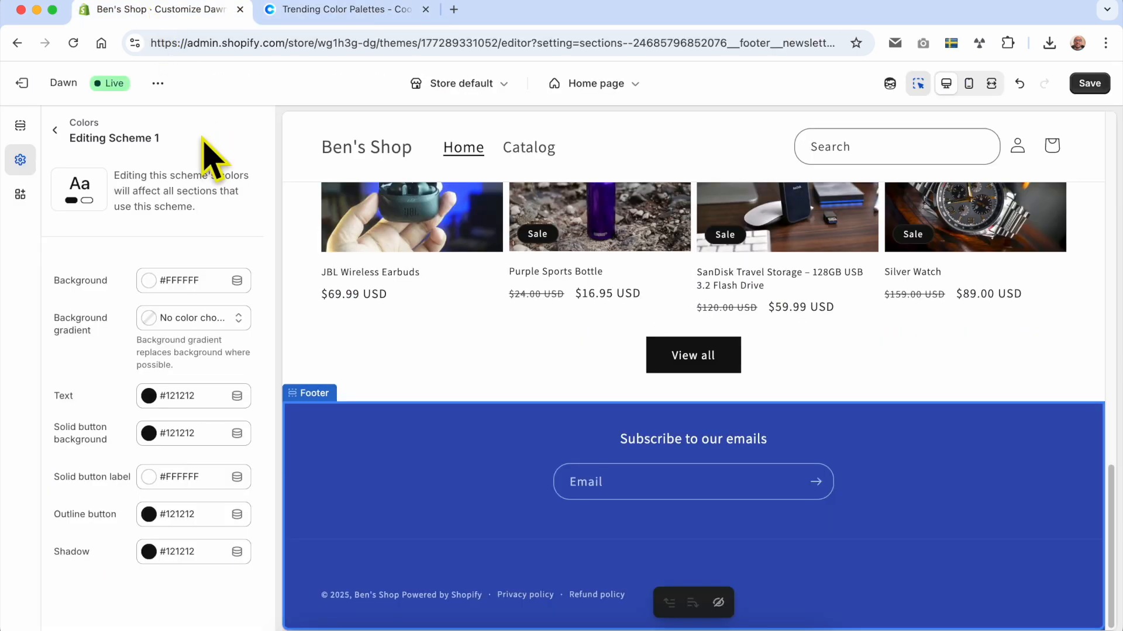
click(197, 285)
right_click(215, 447)
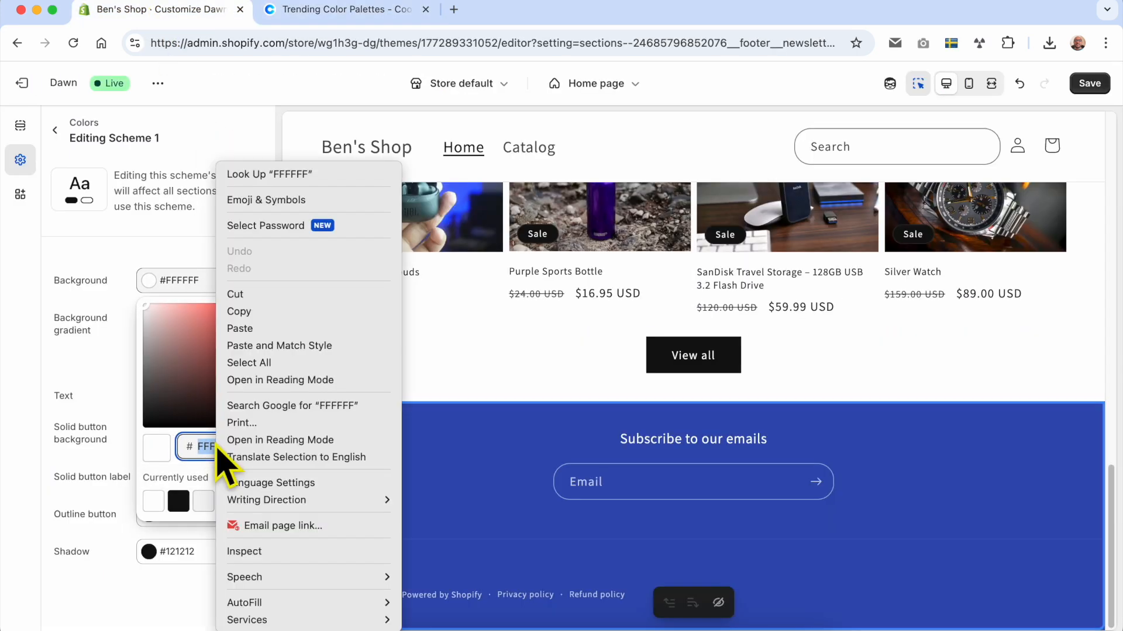
click(255, 328)
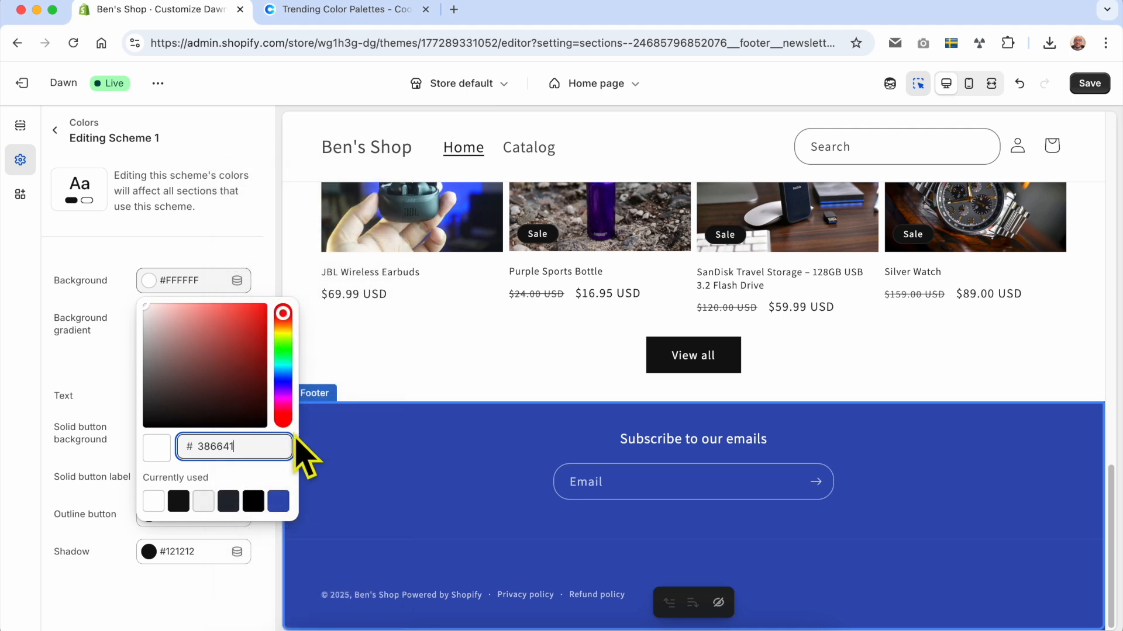
click(276, 473)
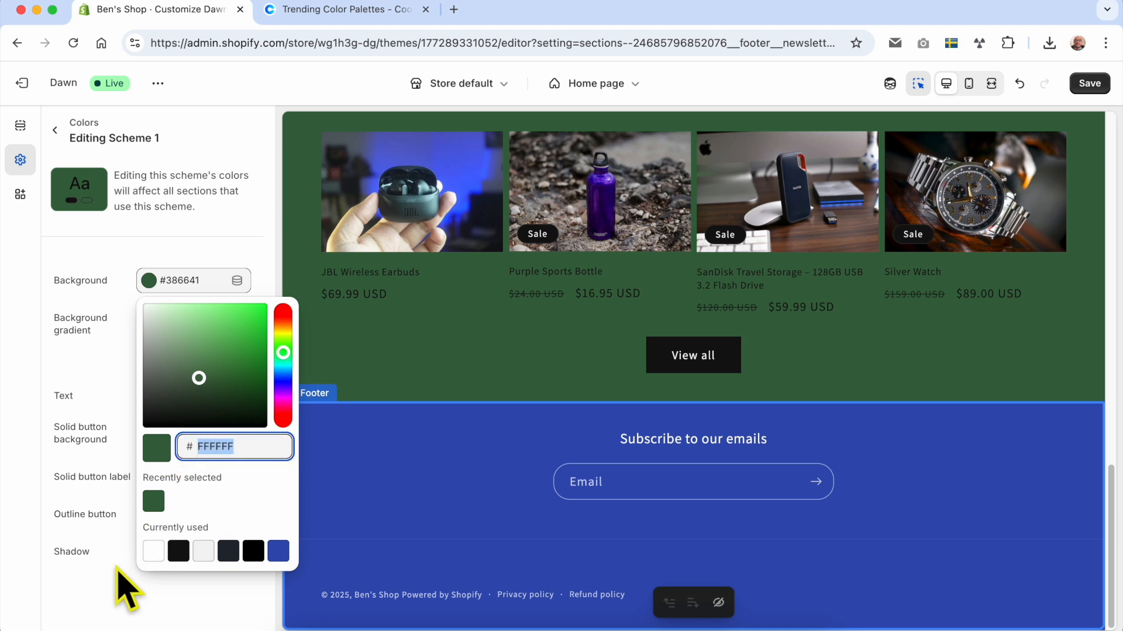
Reset Scheme 1's background color to #FFFFFF and apply Scheme 1 to the footer.
click(125, 599)
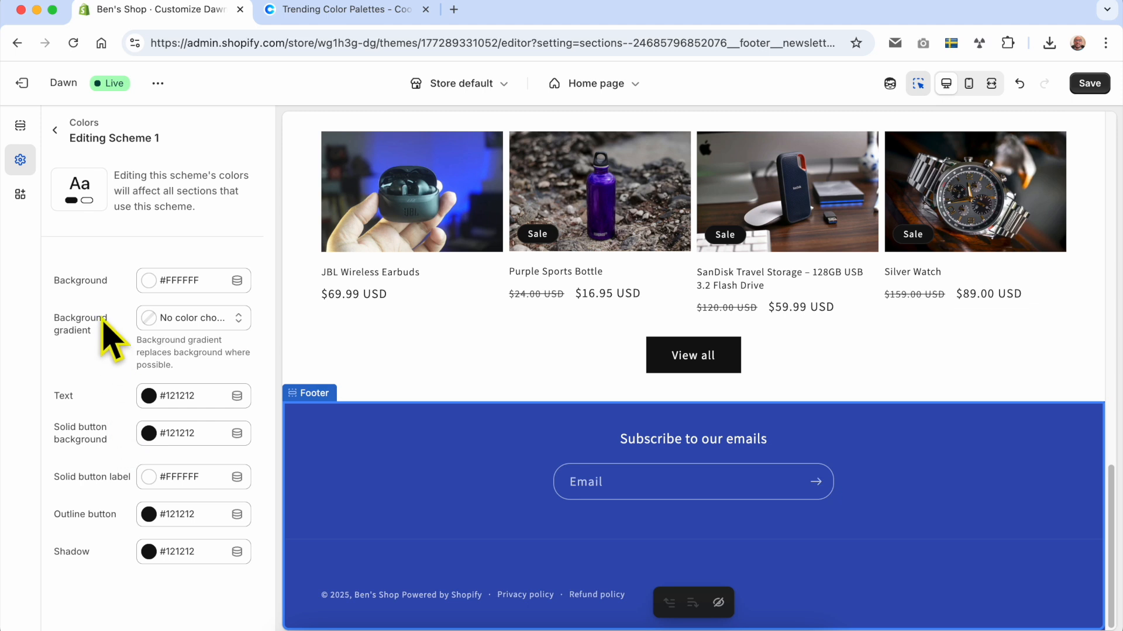
click(433, 494)
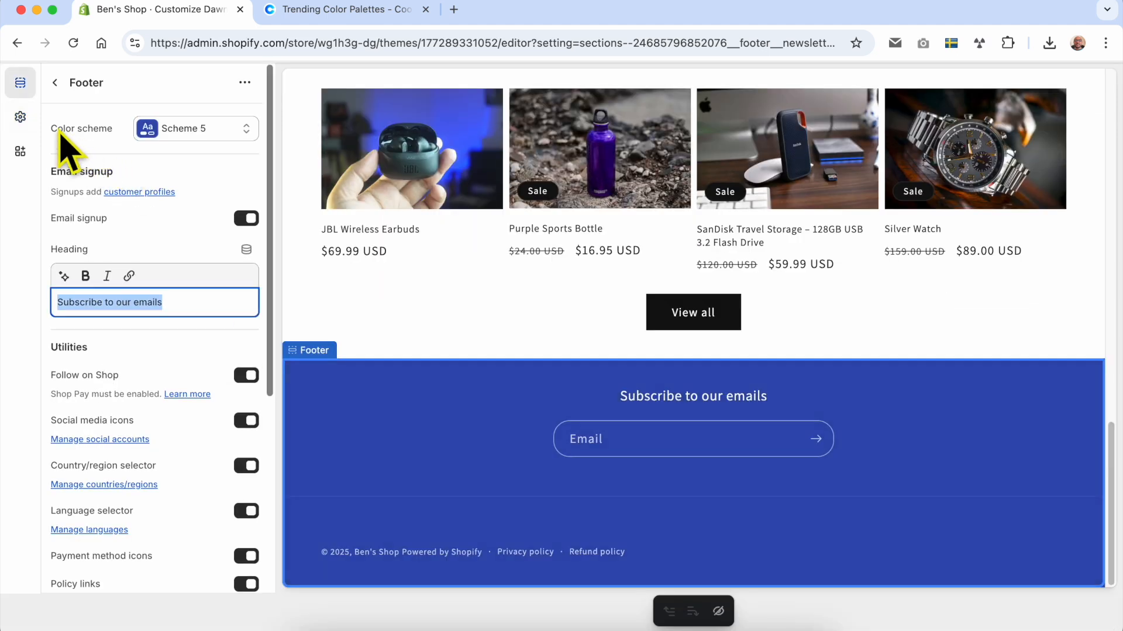
click(54, 83)
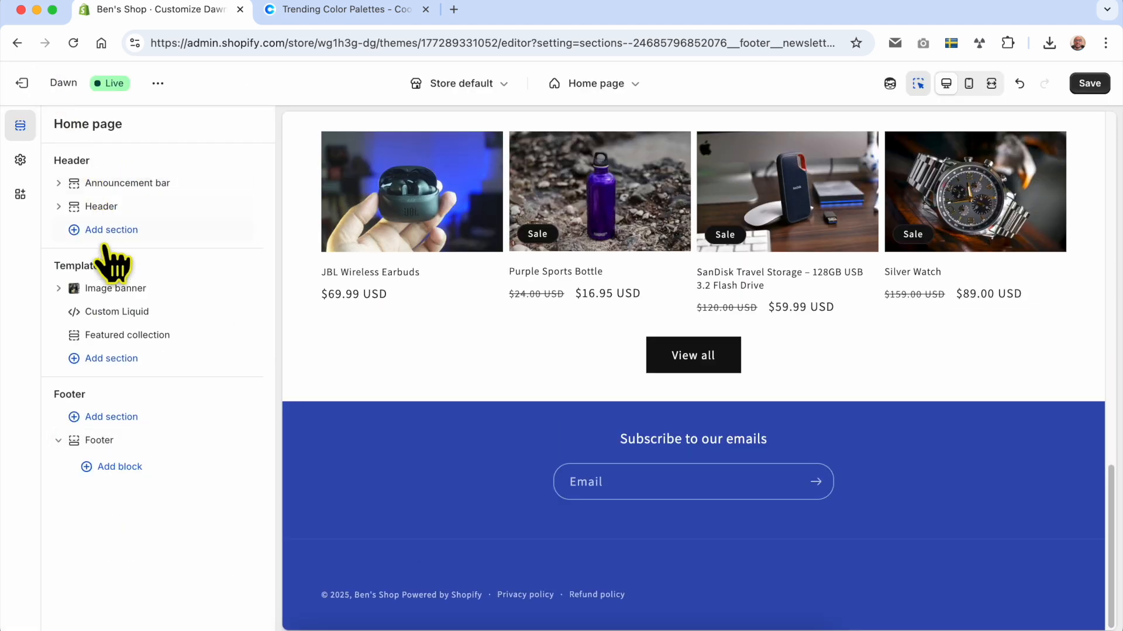
click(421, 466)
click(208, 169)
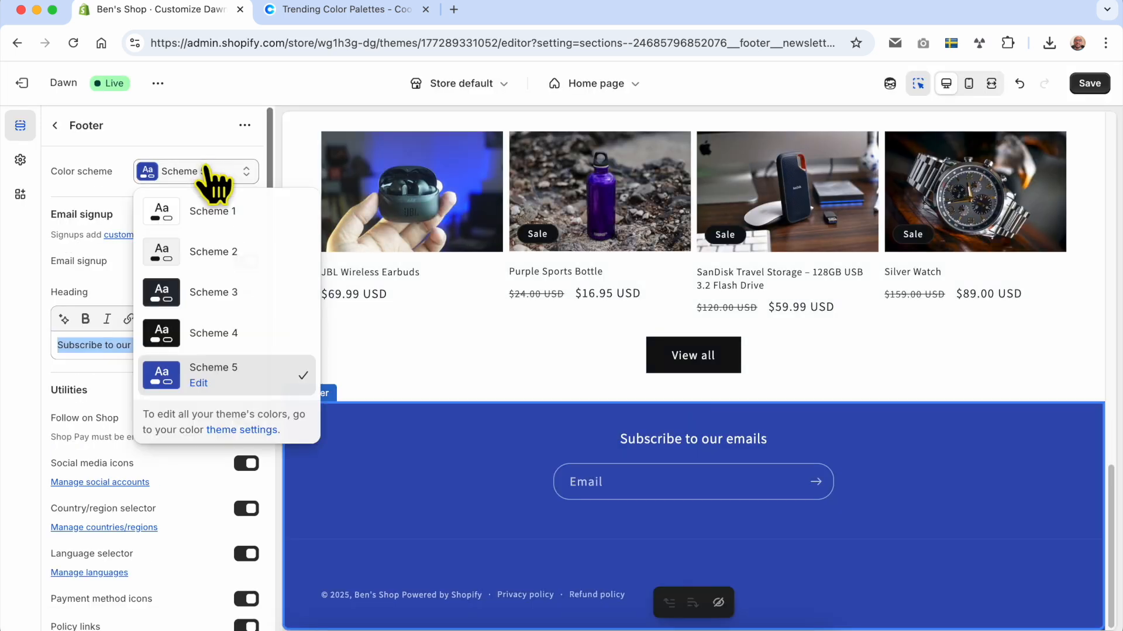
click(214, 214)
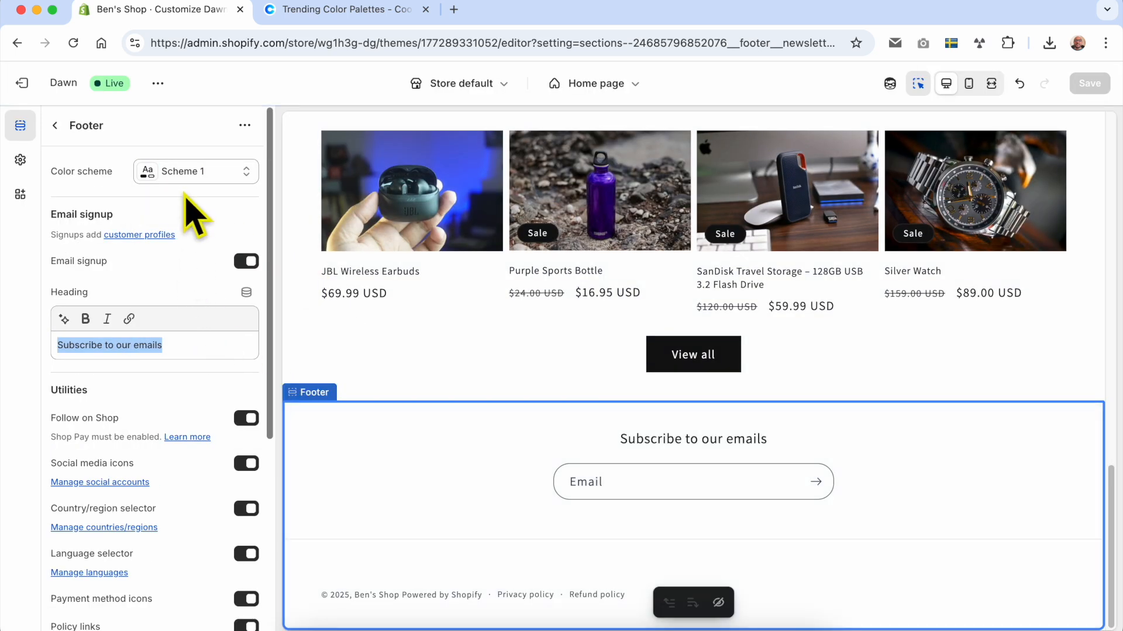
Toggle the footer's email signup and change its heading to a bold "Your new heading here".
click(246, 261)
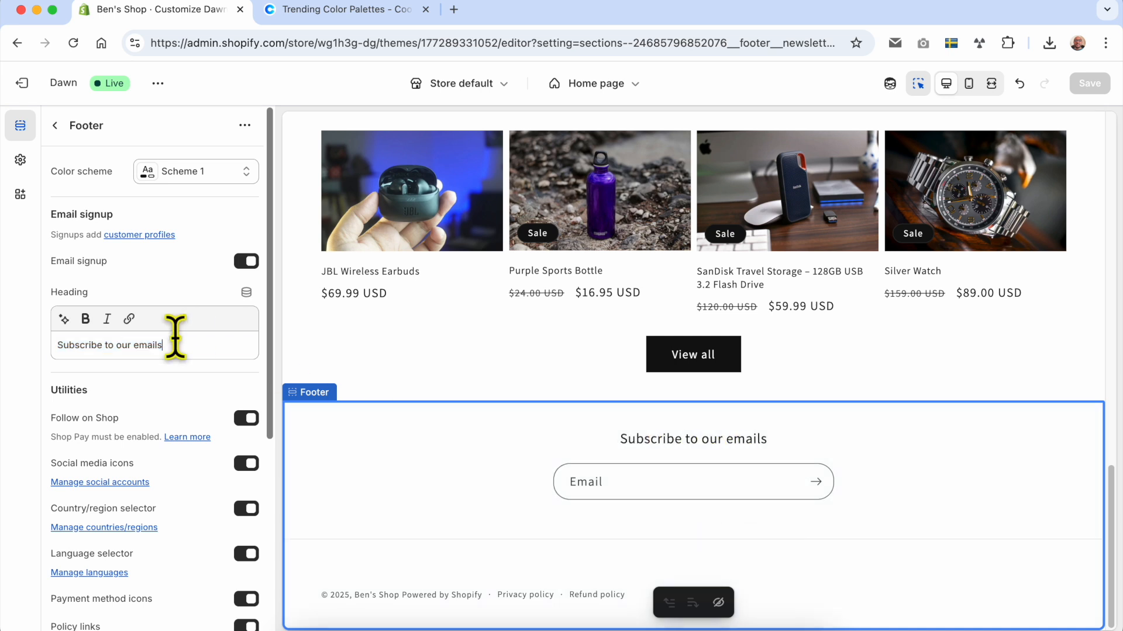
click(85, 318)
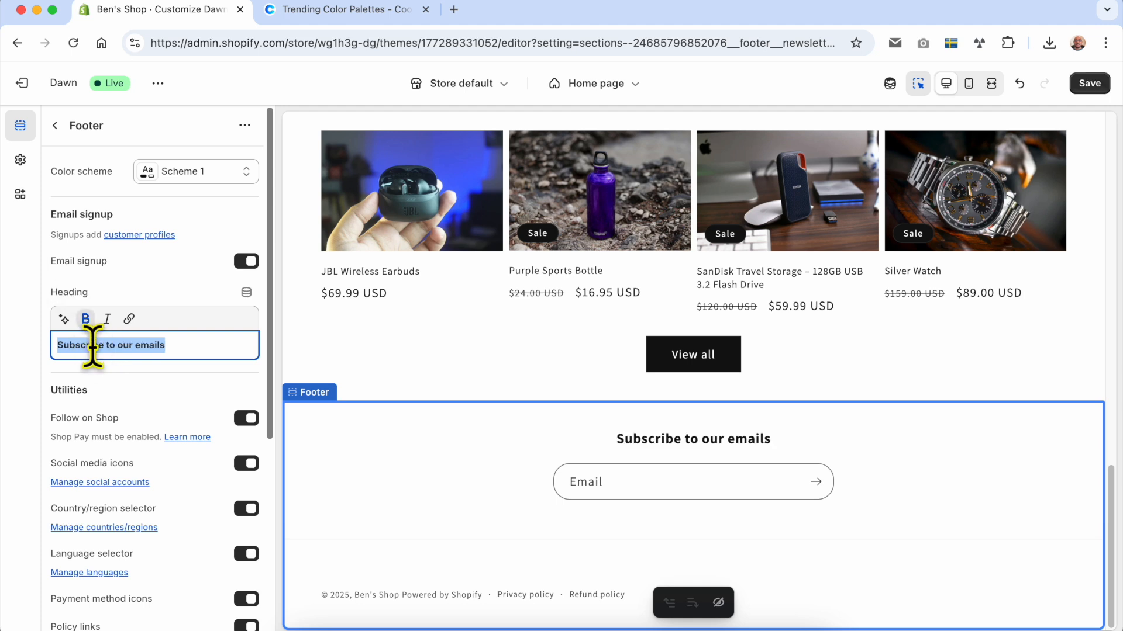
text(Your new heading here)
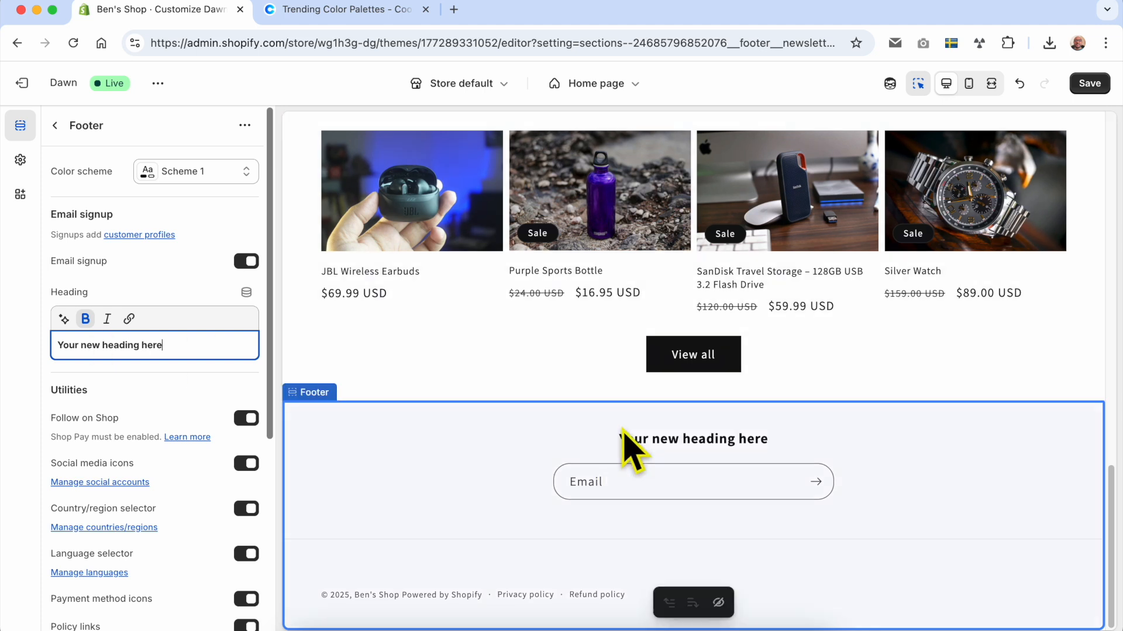
Undo the heading changes and turn the footer's email signup back on.
key(super+z)
key(super+z)
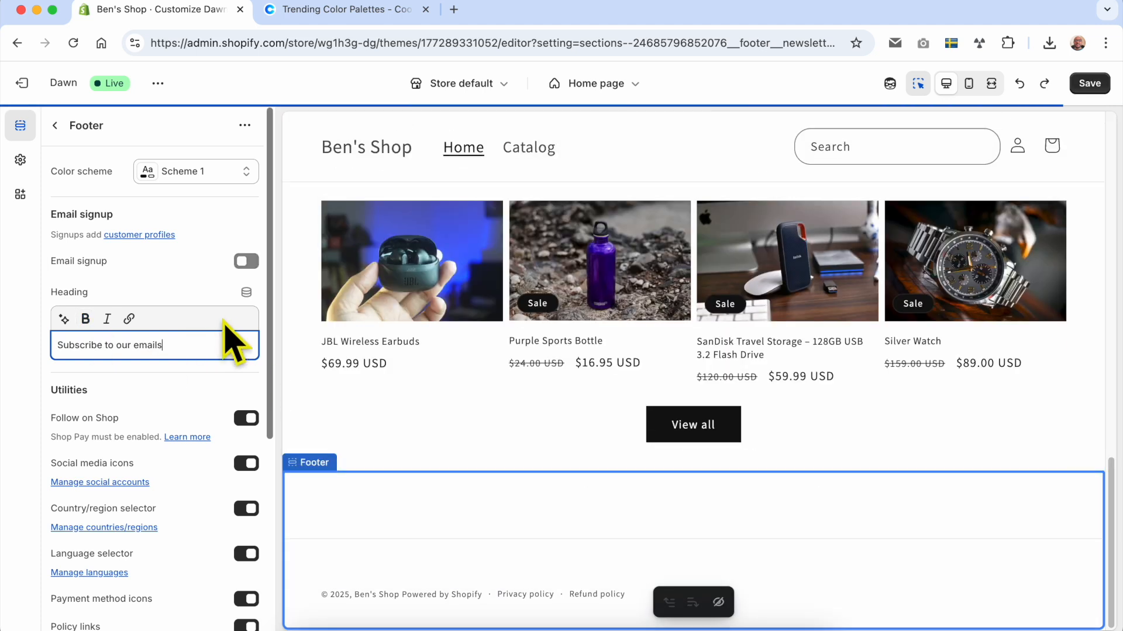
scroll(228, 339, down, 4)
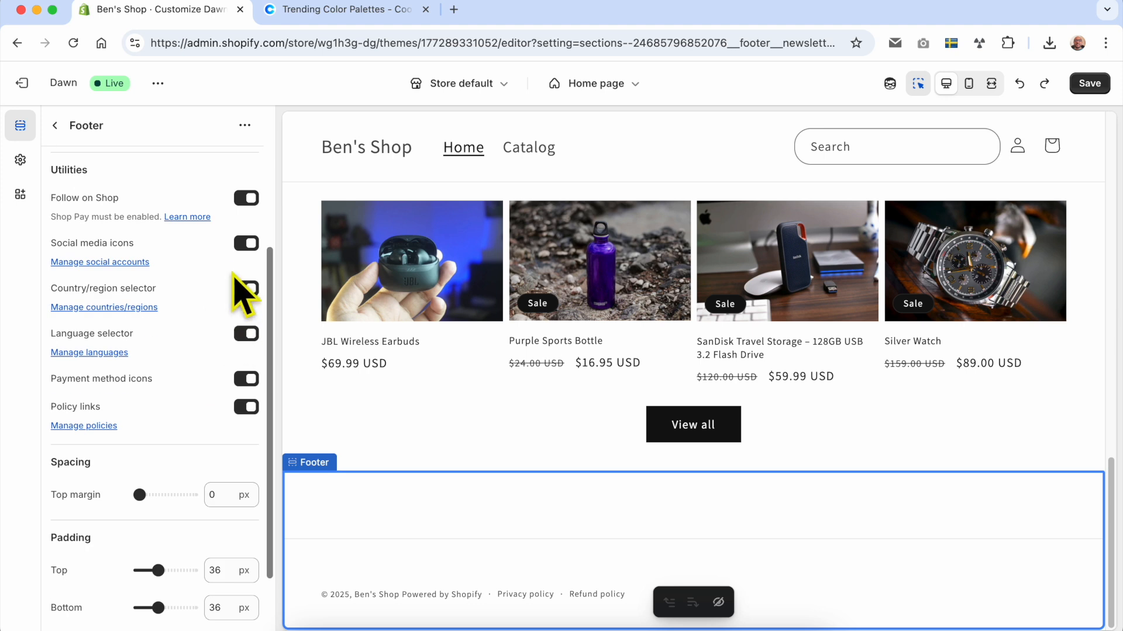
scroll(241, 292, up, 3)
click(247, 219)
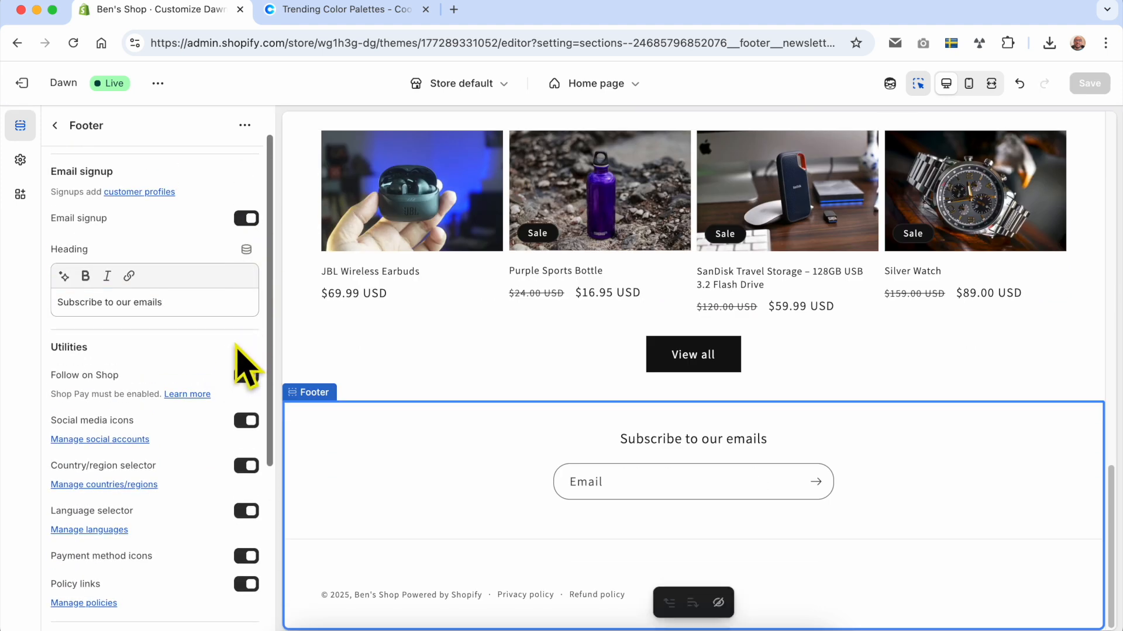
Go from the footer settings to the theme's social media accounts and set the Facebook field to "facebook link".
scroll(141, 351, down, 2)
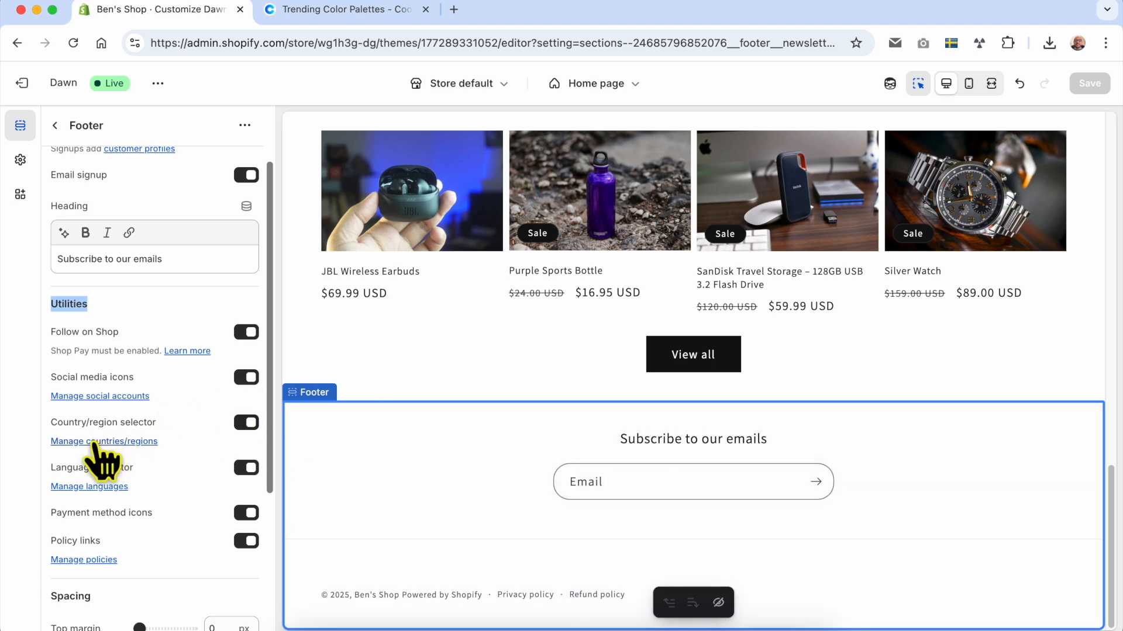
click(100, 397)
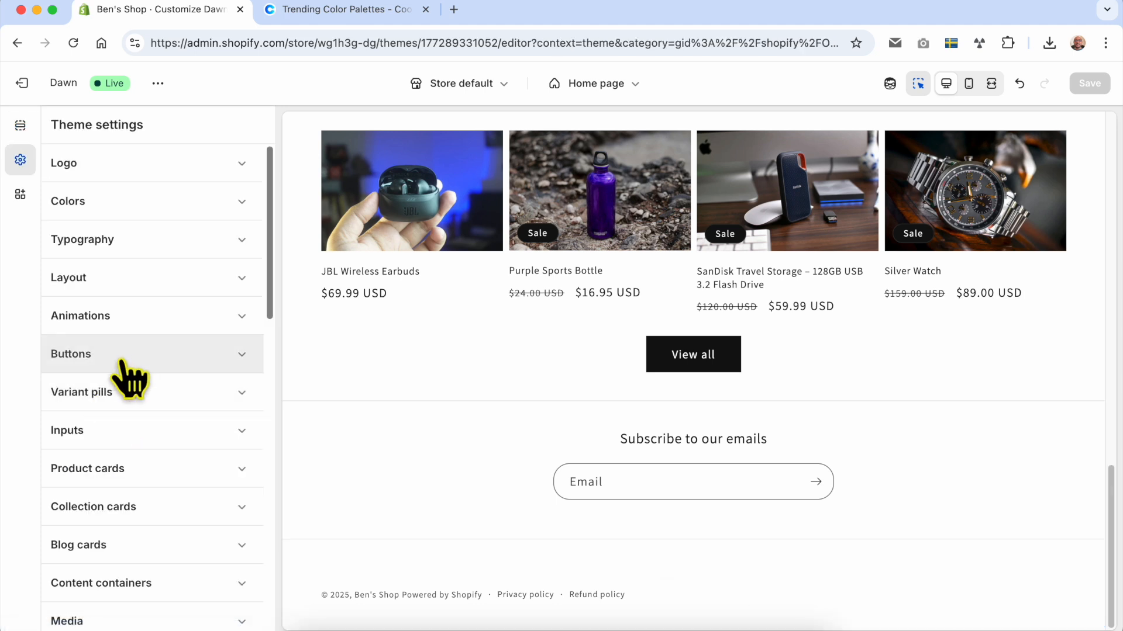
scroll(146, 360, down, 2)
scroll(146, 363, down, 7)
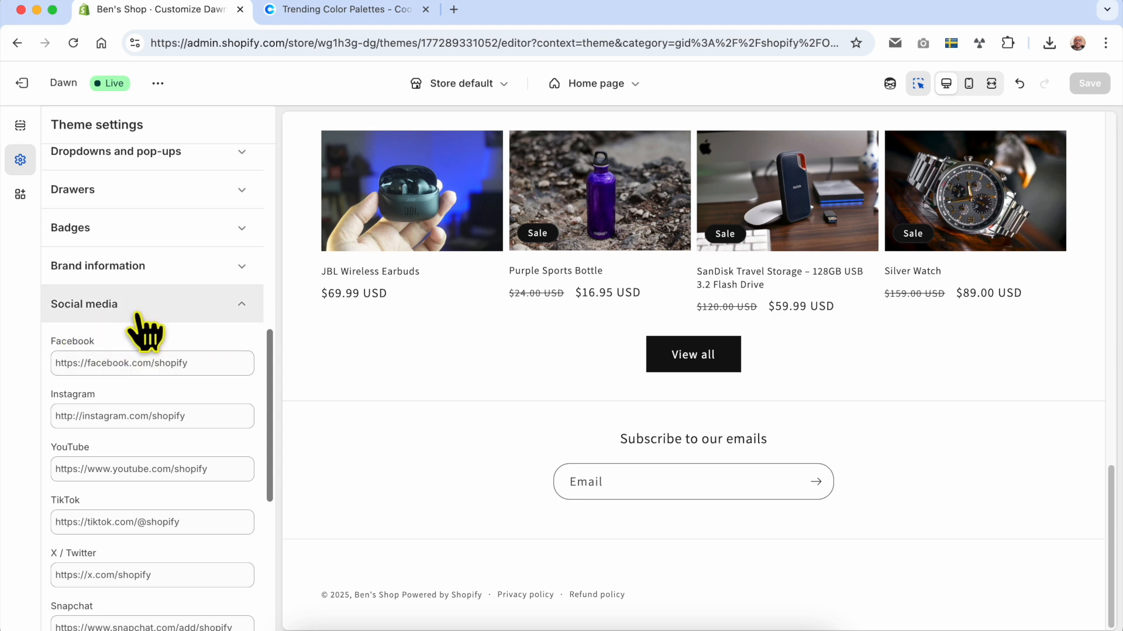
click(108, 363)
key(super+a)
text(fa)
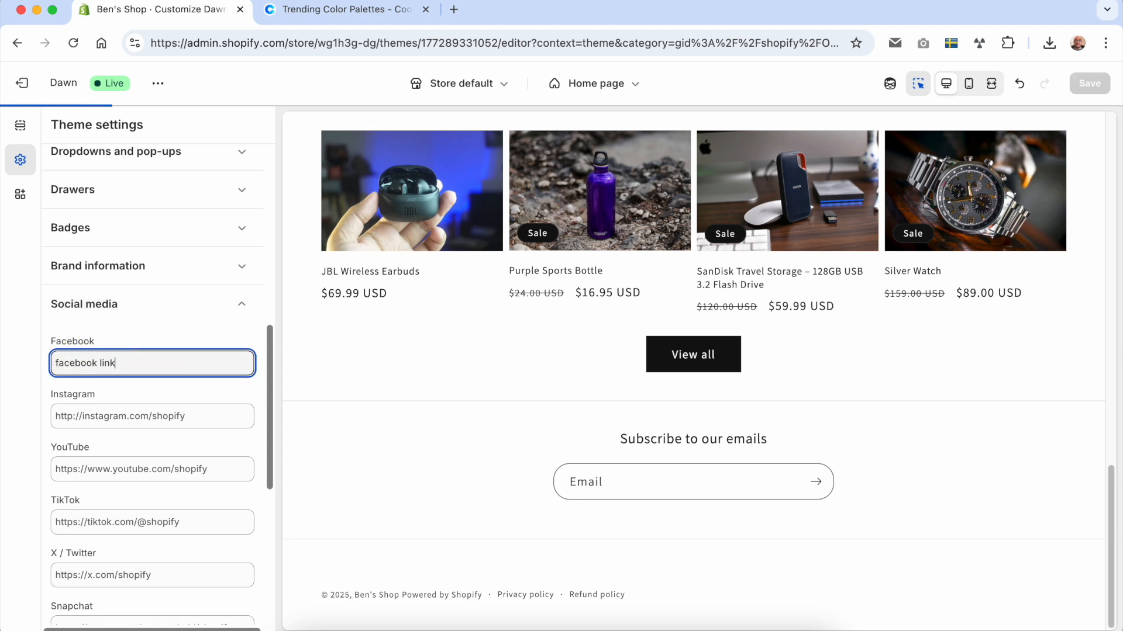
Set the Instagram field of the social media settings to "instagram links".
click(93, 421)
key(super+a)
text(i)
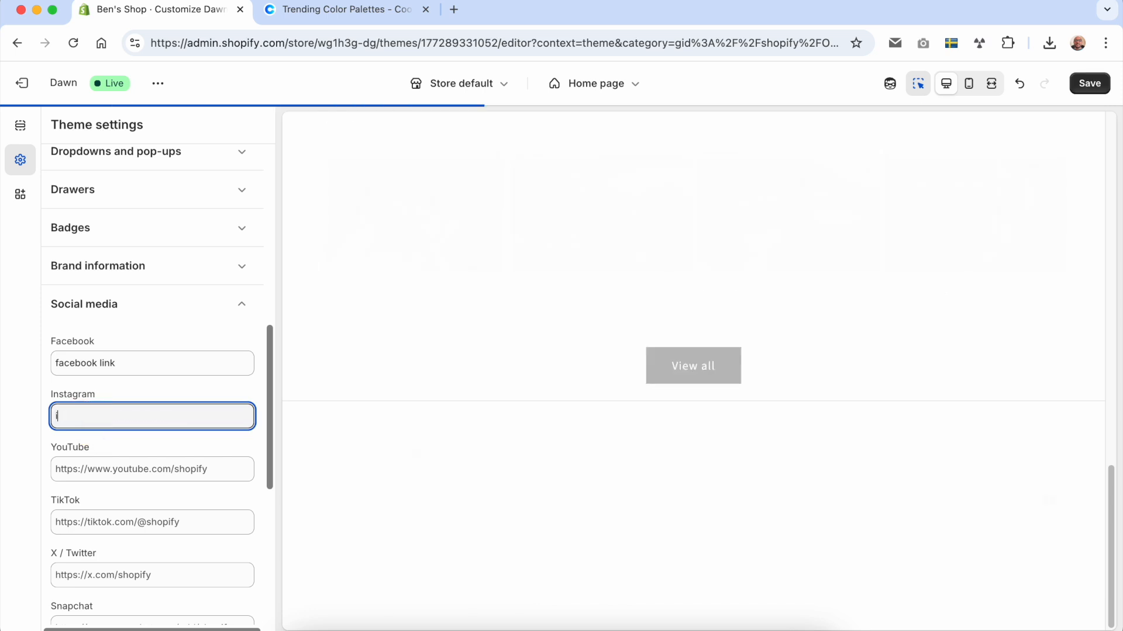
text(nsta)
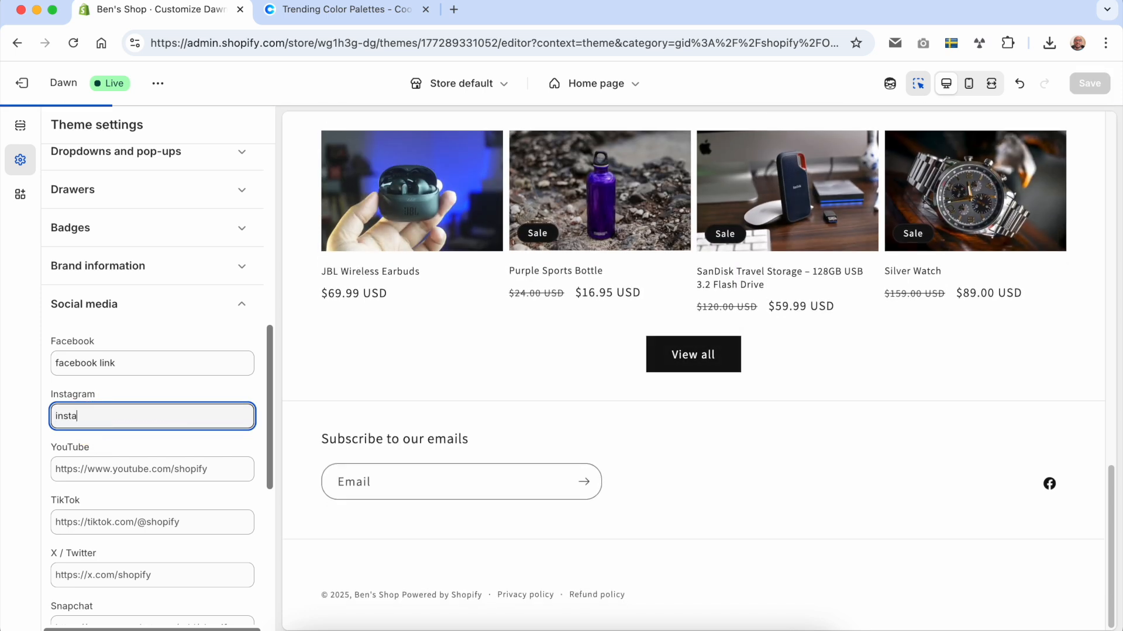
text(gram links)
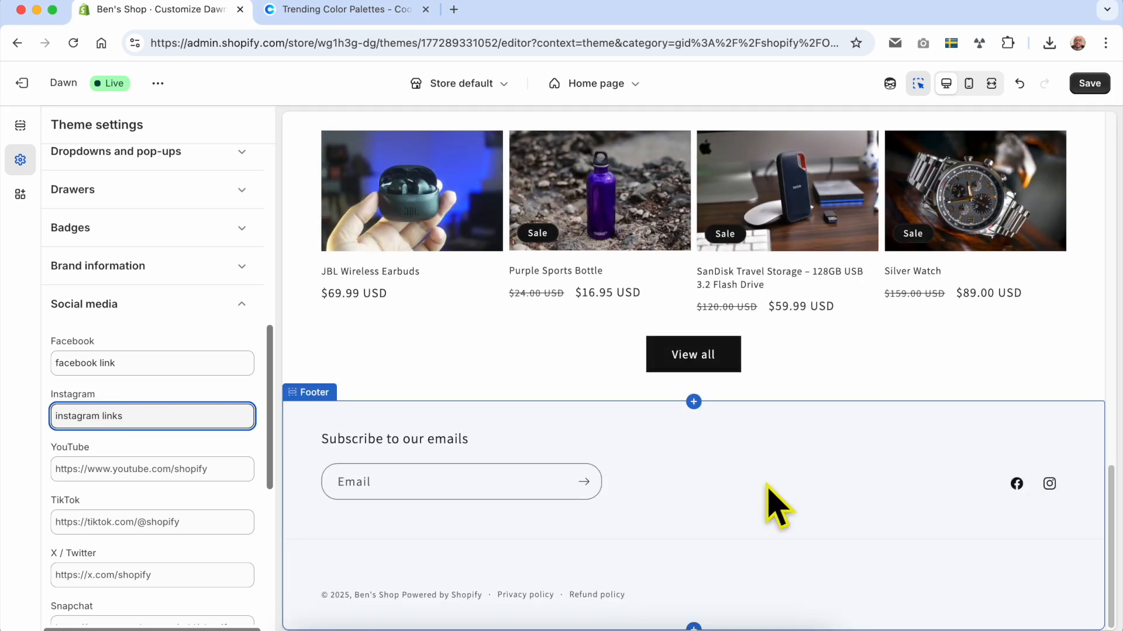
Return to the footer's settings and open the store's language management page from the language selector option.
scroll(52, 149, up, 10)
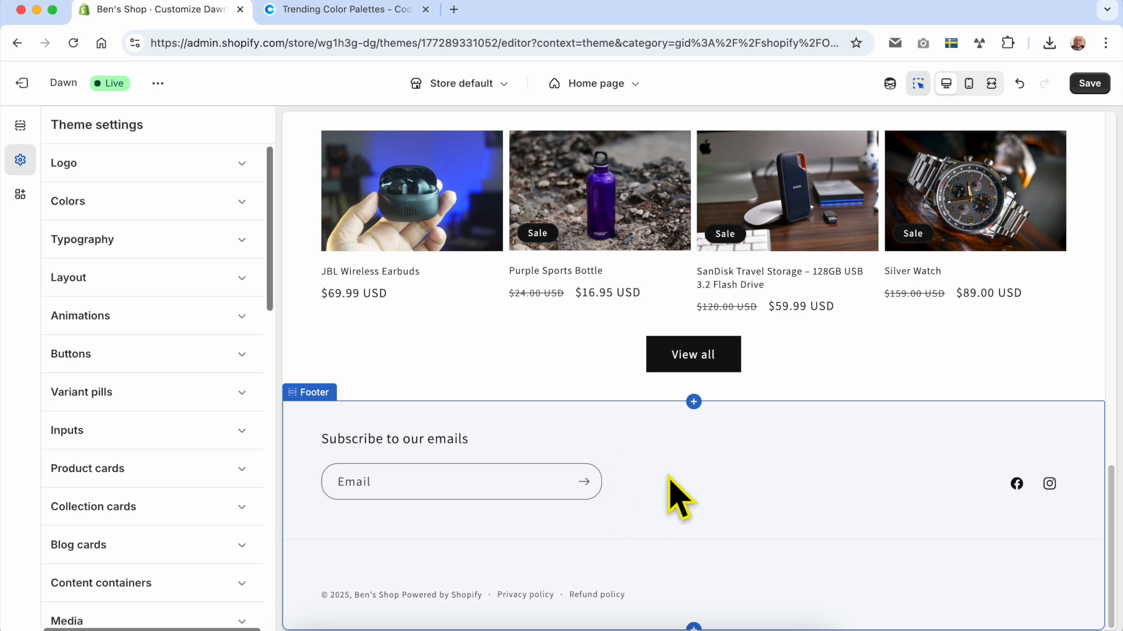
click(753, 467)
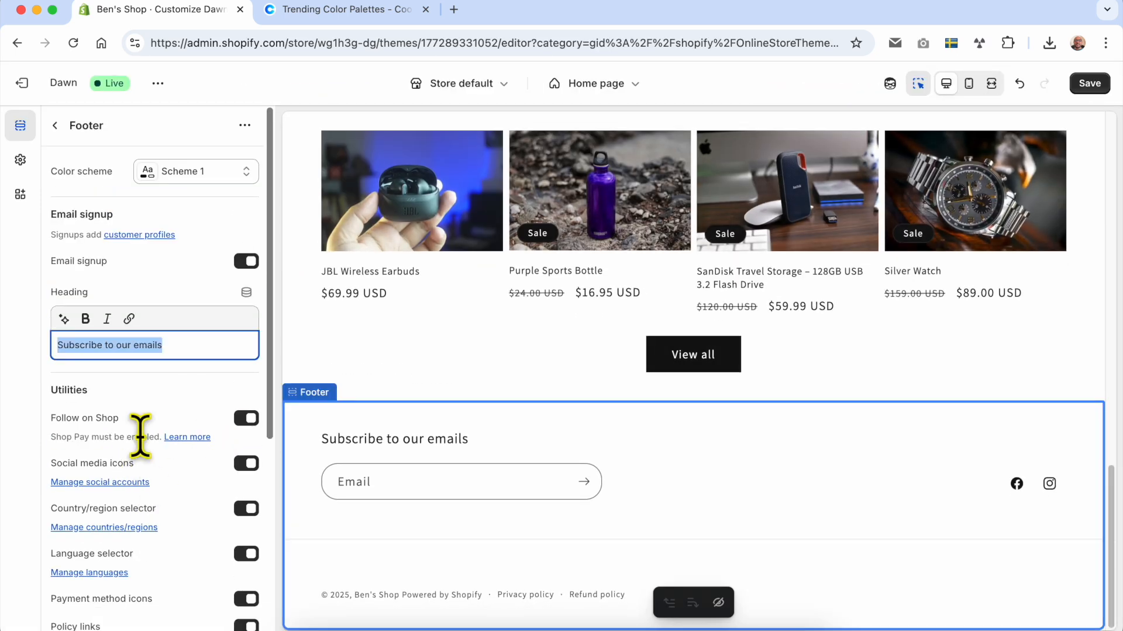
scroll(142, 431, down, 3)
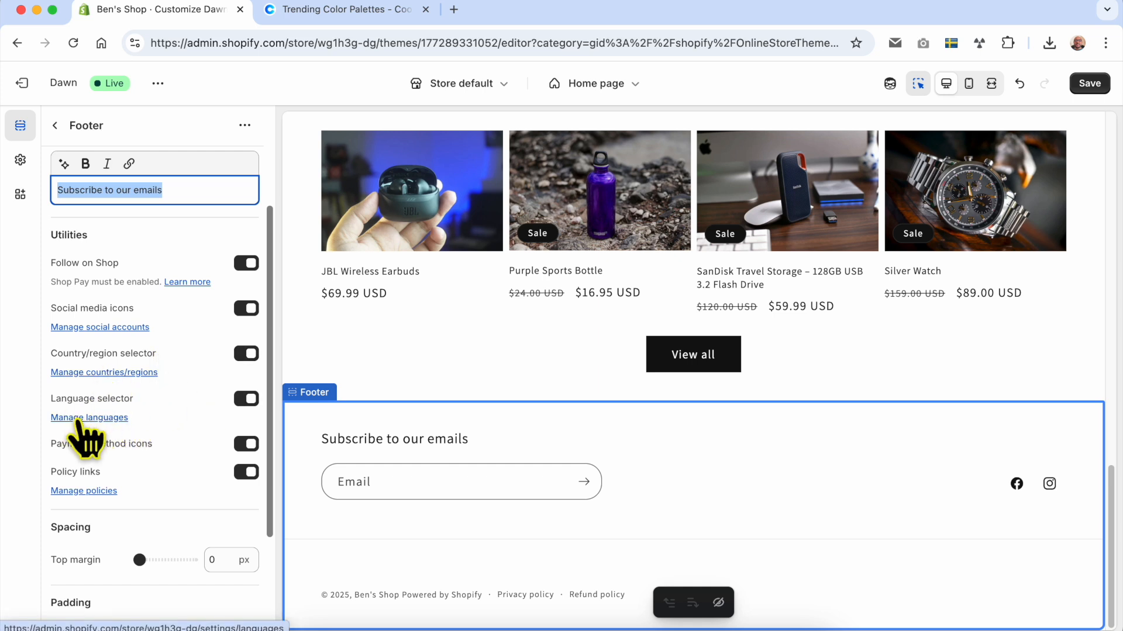
click(88, 418)
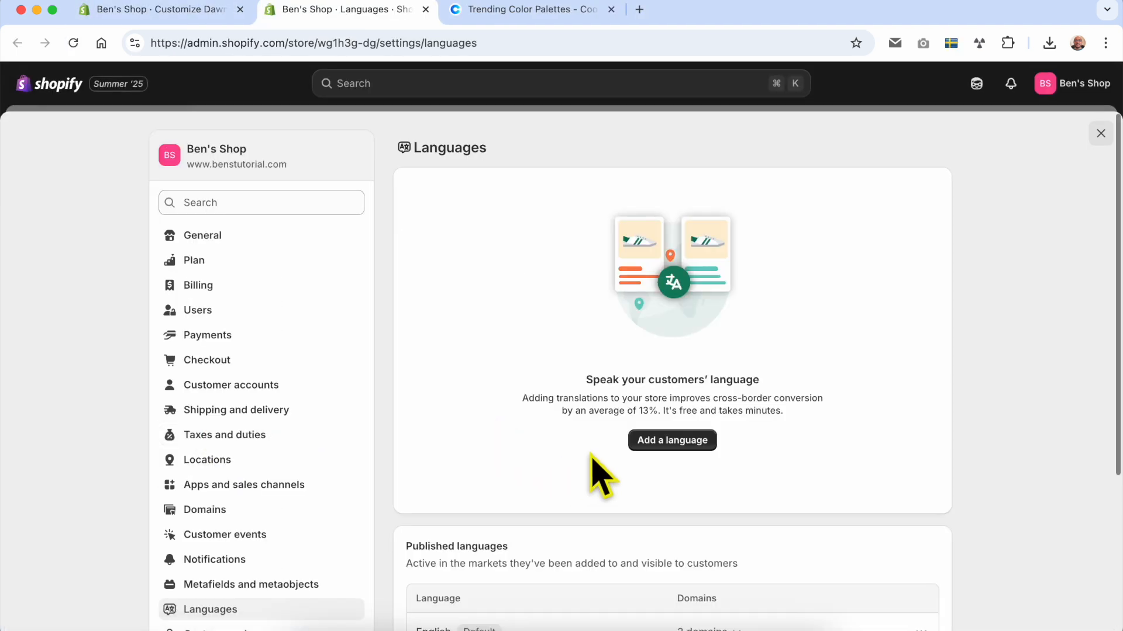
scroll(582, 462, down, 4)
Add Bambara as a store language and assign it to both store domains.
click(664, 212)
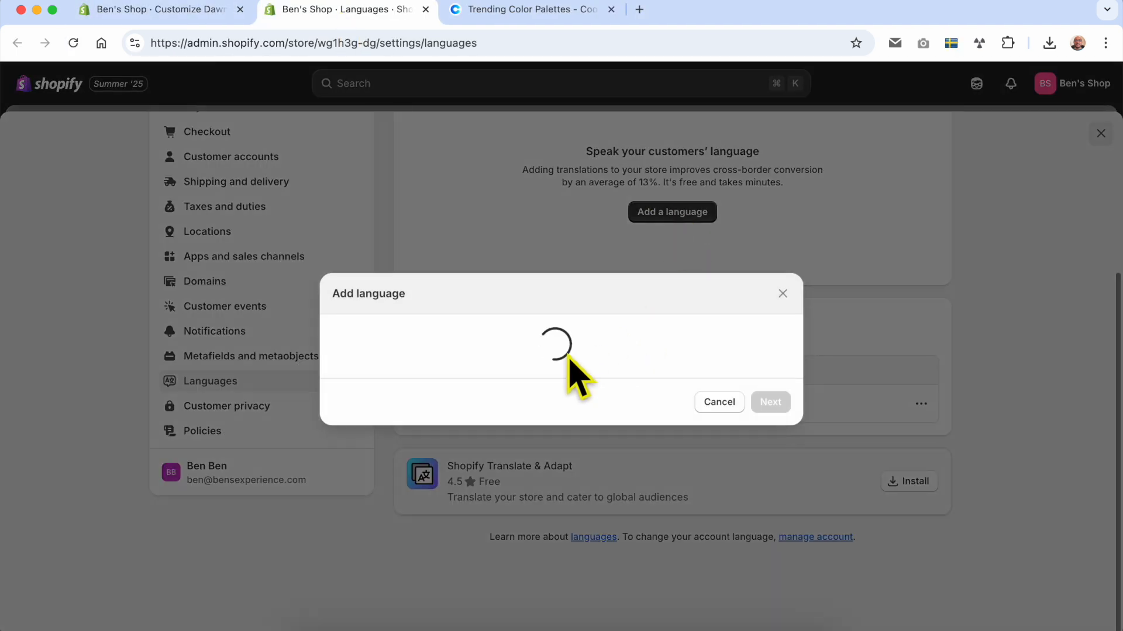
click(425, 322)
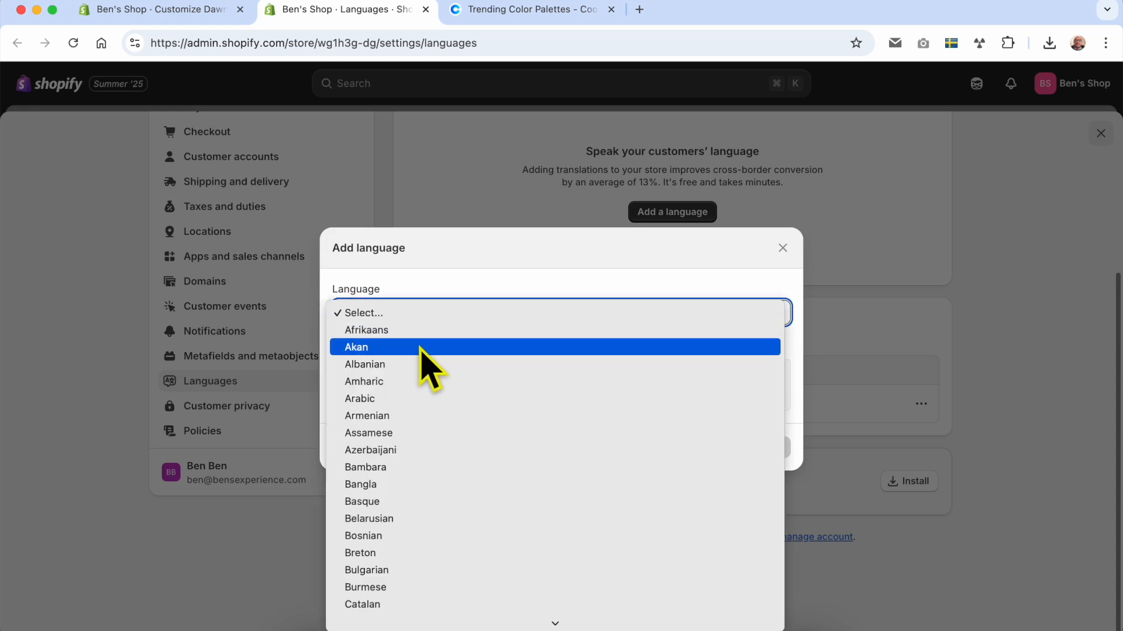
click(404, 467)
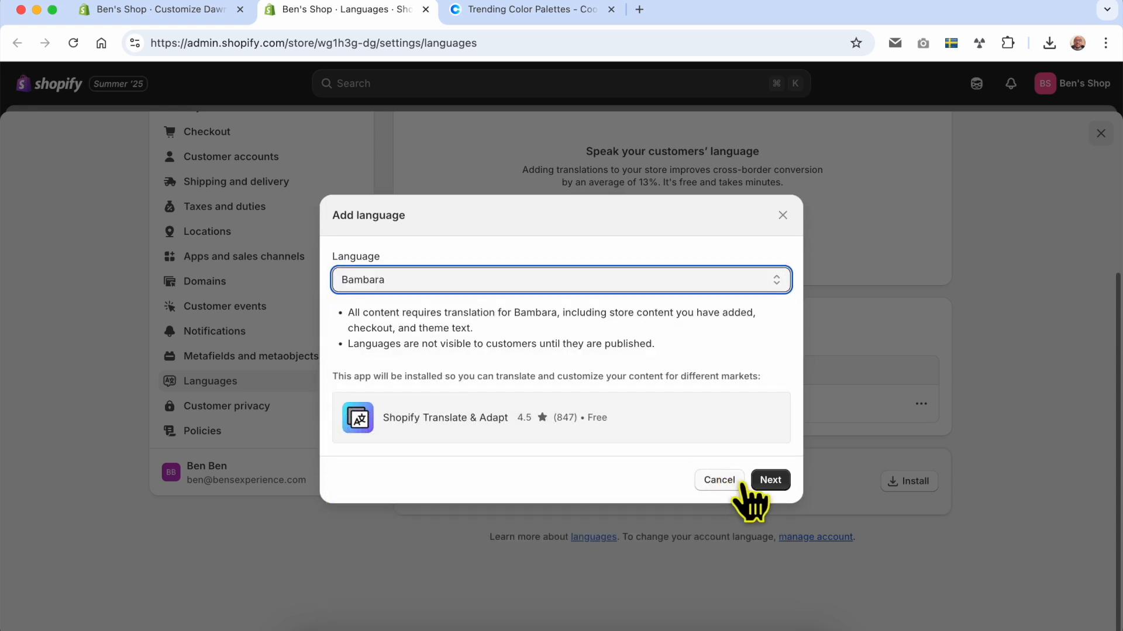
click(766, 479)
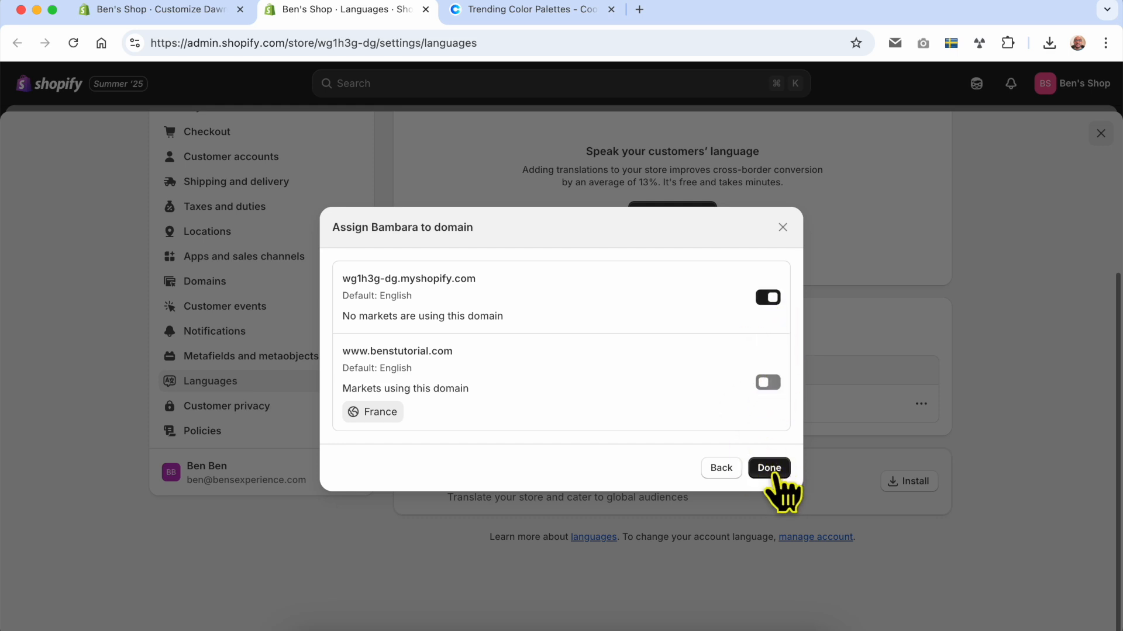
click(768, 383)
click(776, 468)
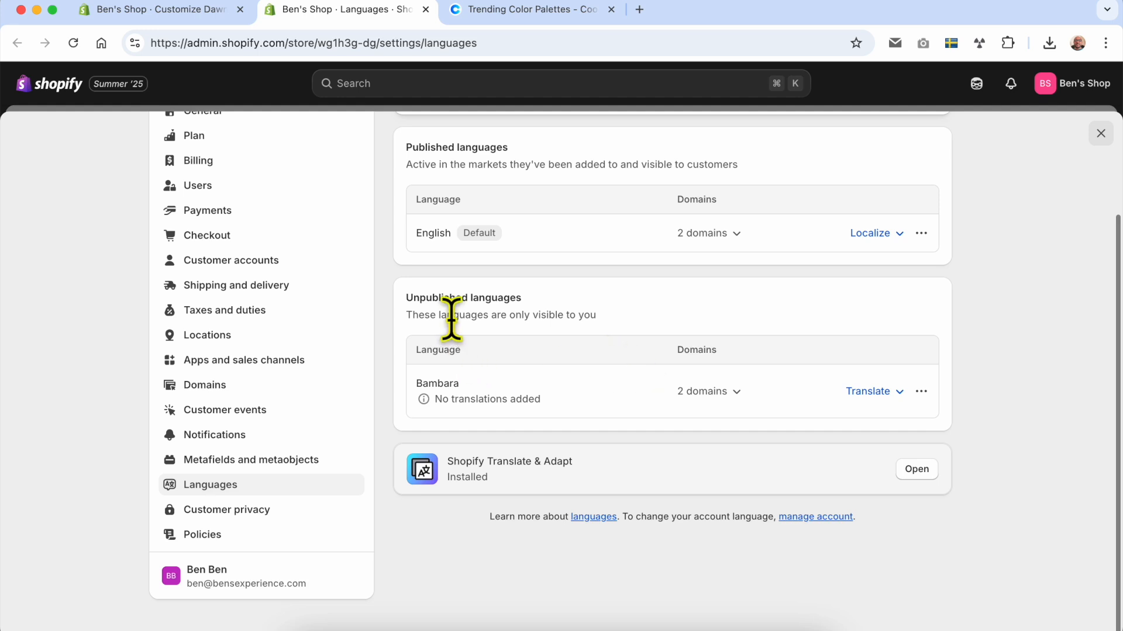
Publish the unpublished Bambara language.
click(921, 391)
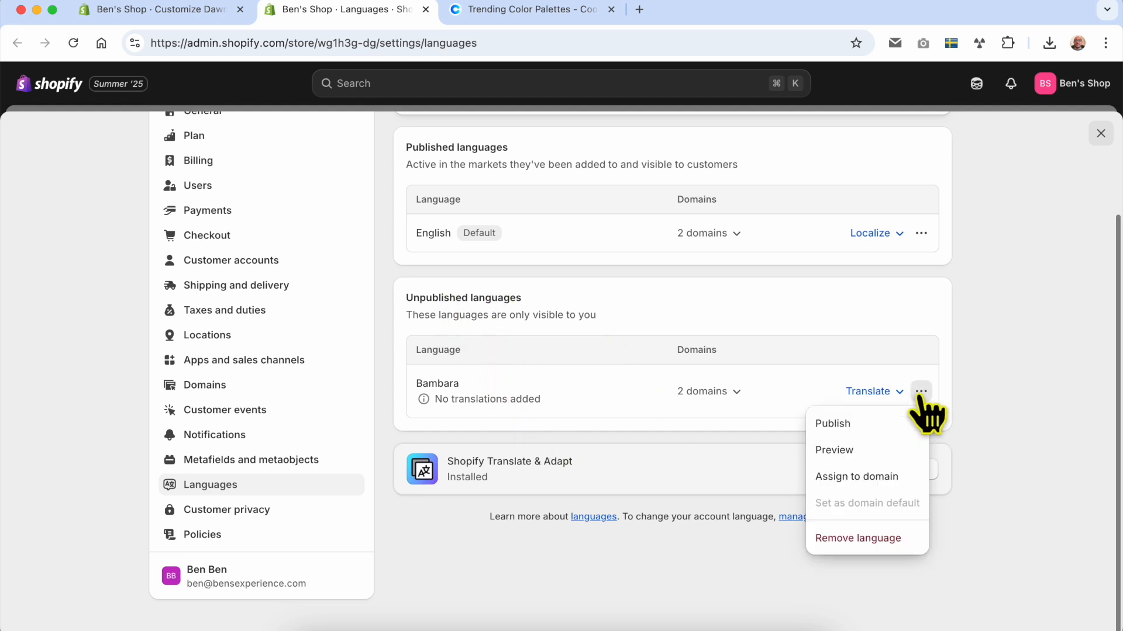
click(883, 426)
click(764, 411)
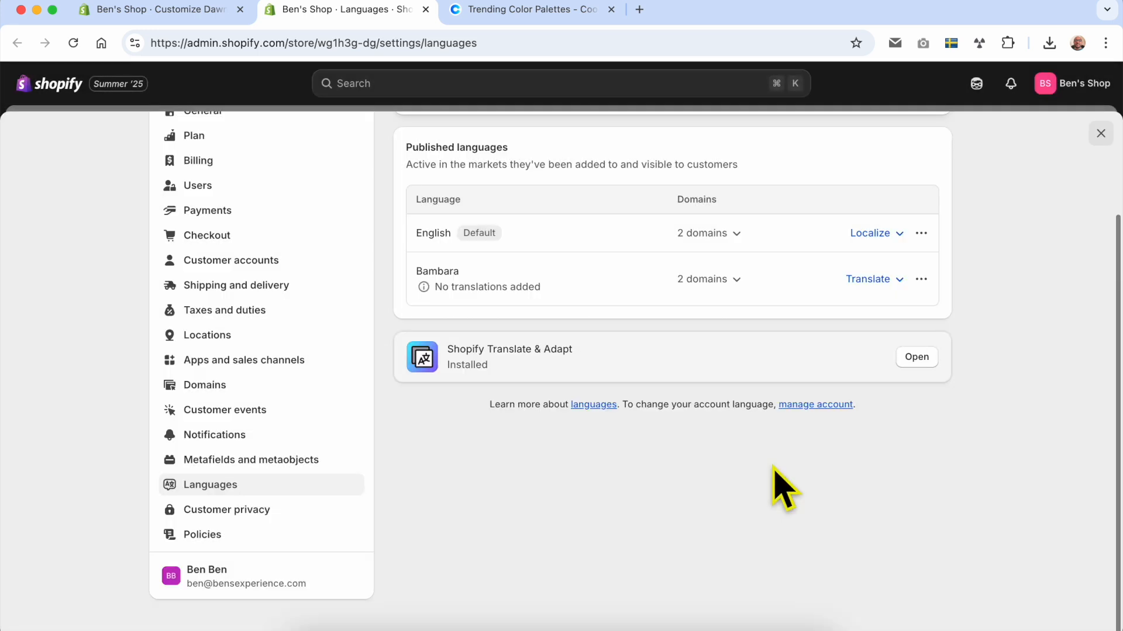
Return to the theme editor, toggle the footer's language selector, and reload the page, discarding unsaved changes.
click(153, 10)
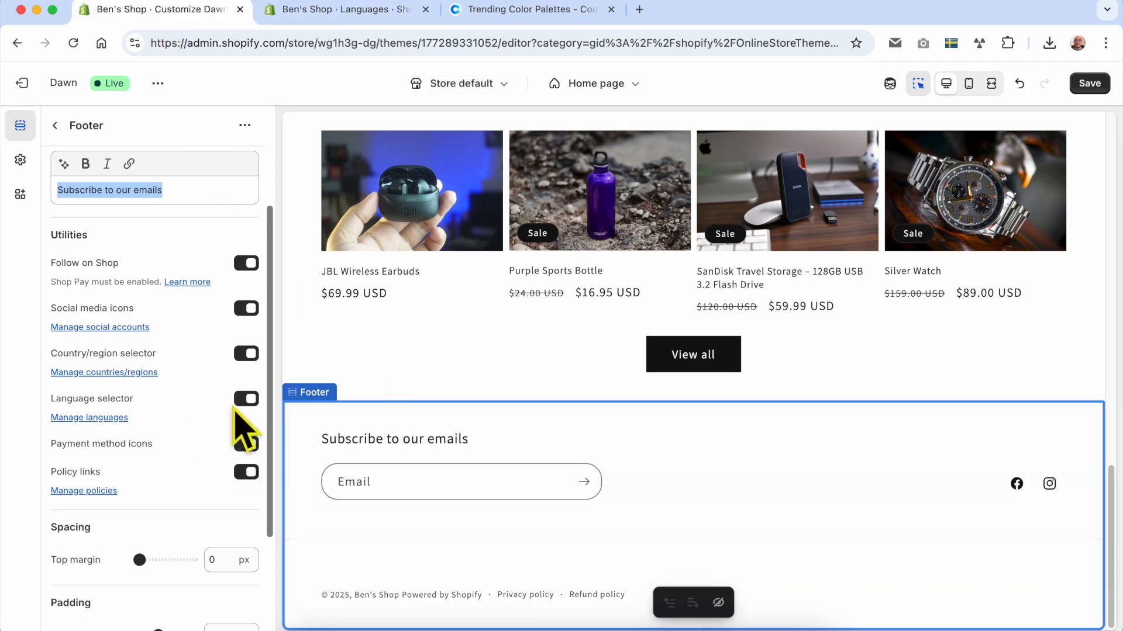
click(244, 402)
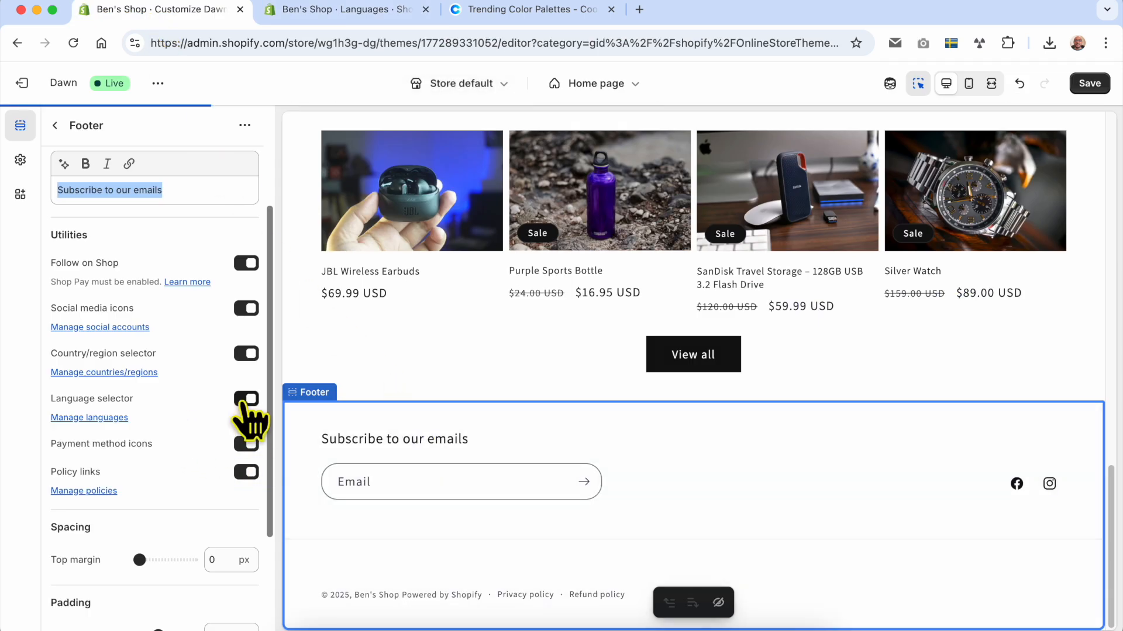
click(83, 43)
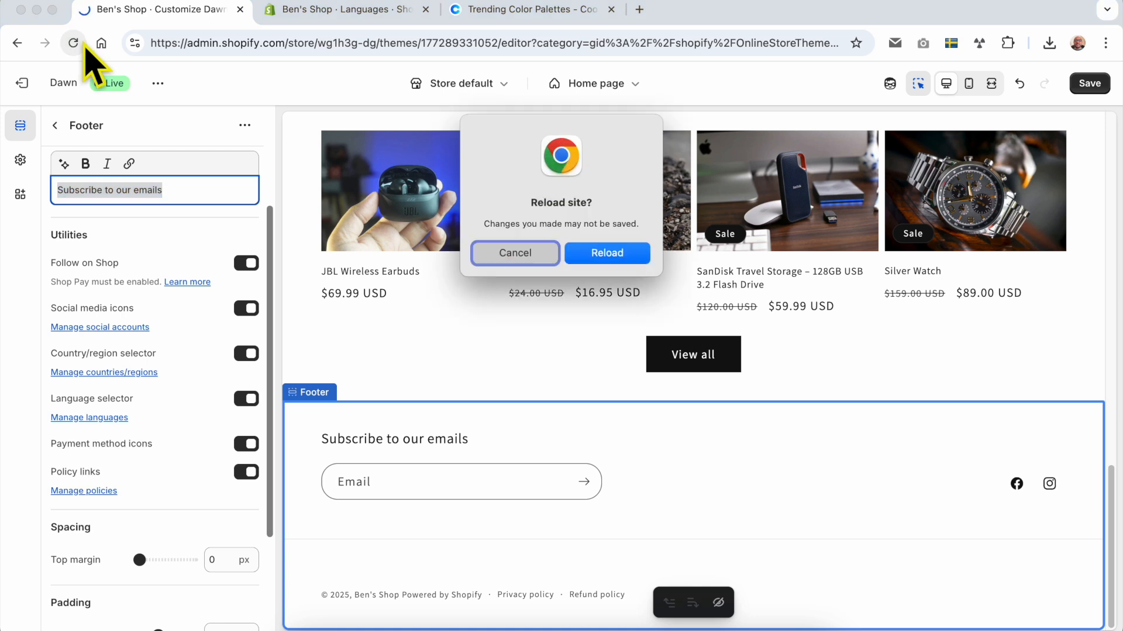
click(591, 255)
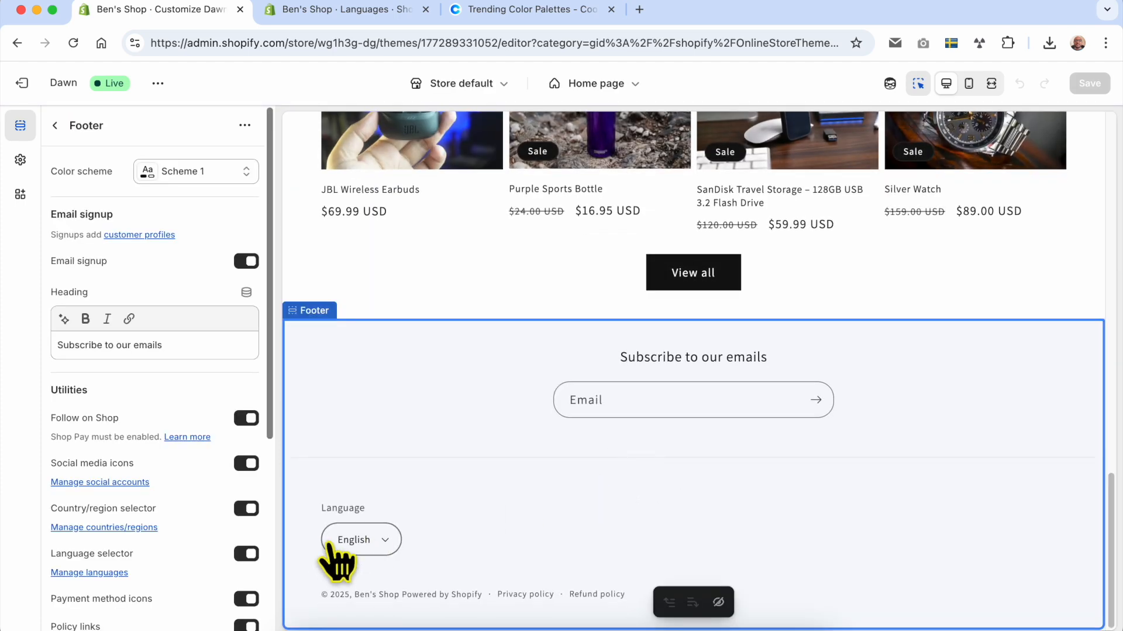
Preview the store in Bambara using the footer's language selector and return to editing in the default language.
click(374, 547)
click(383, 498)
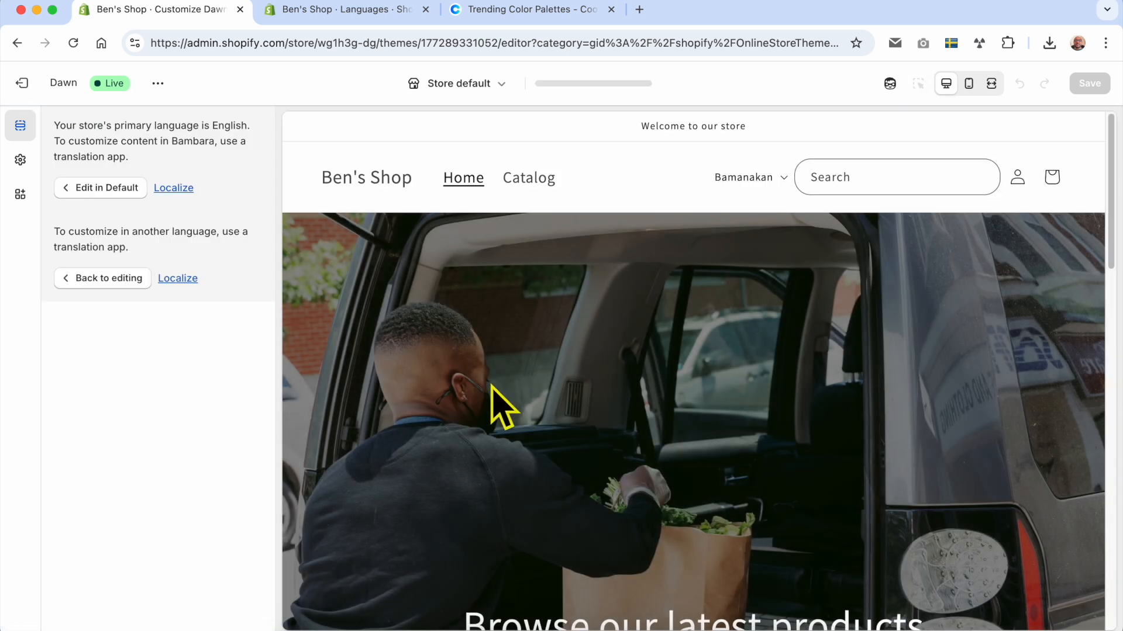
click(89, 187)
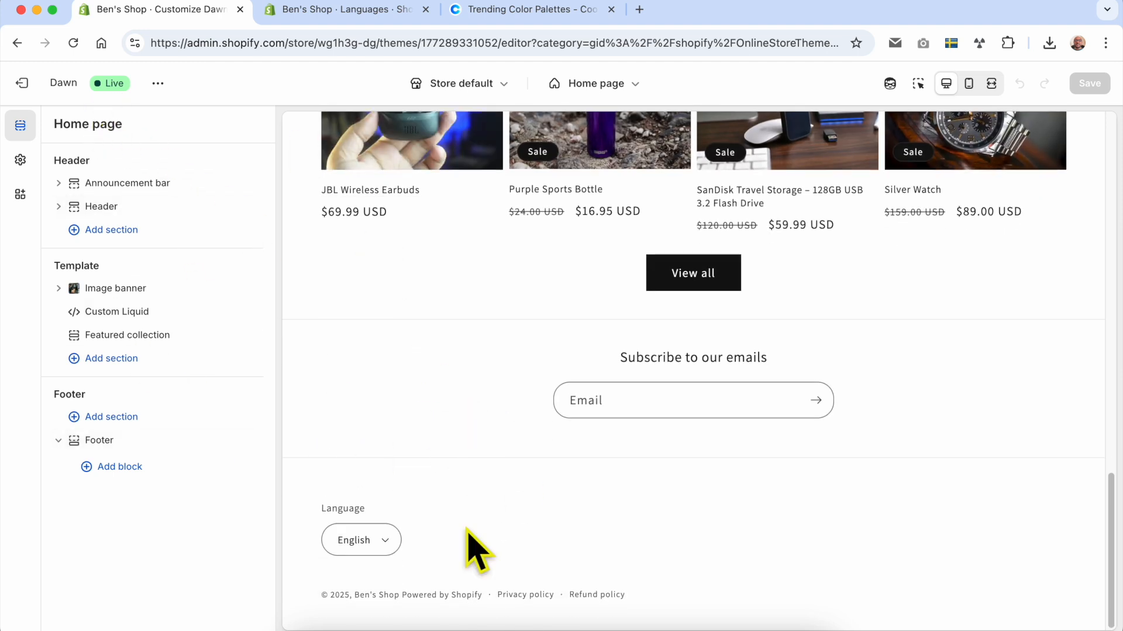
Open the footer's settings and switch the language selector off and back on.
click(108, 432)
click(119, 445)
click(120, 447)
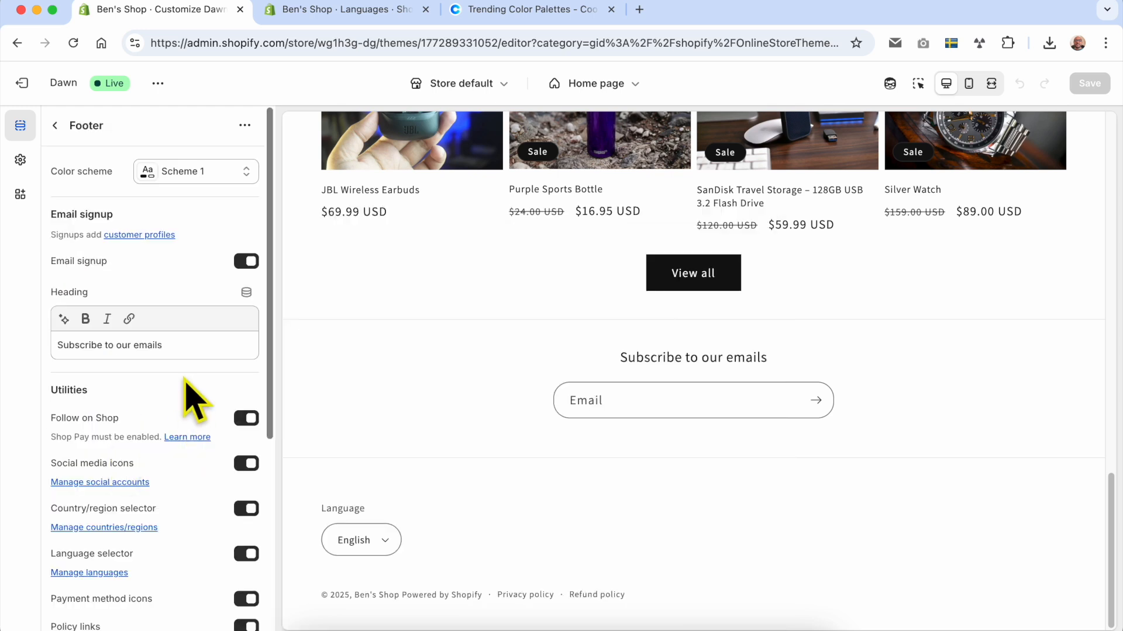
scroll(187, 393, down, 5)
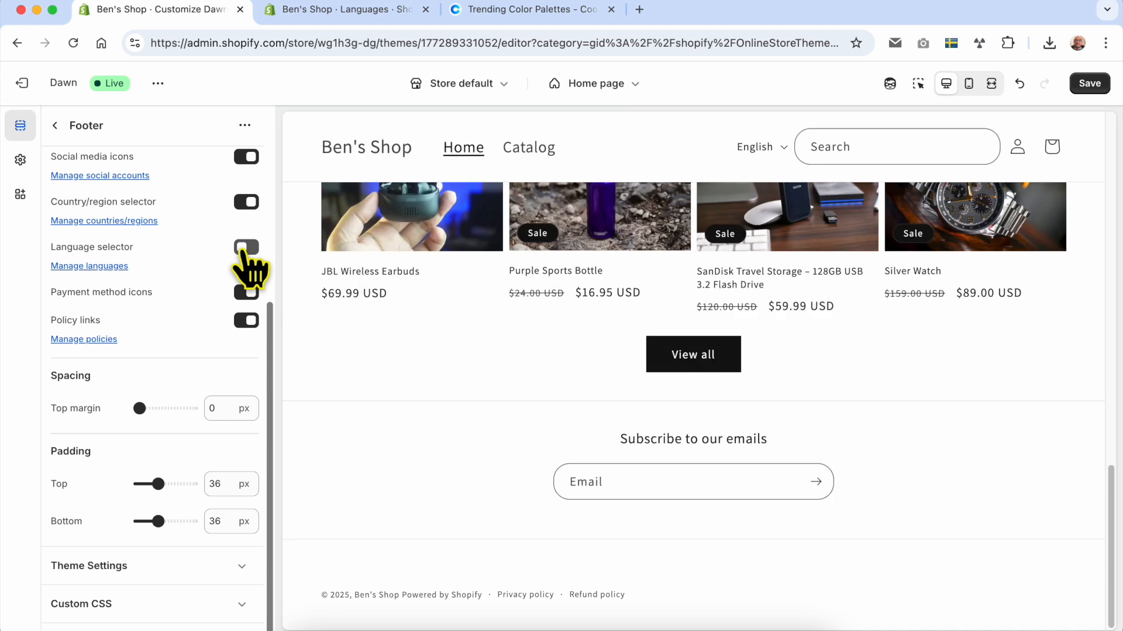
click(242, 250)
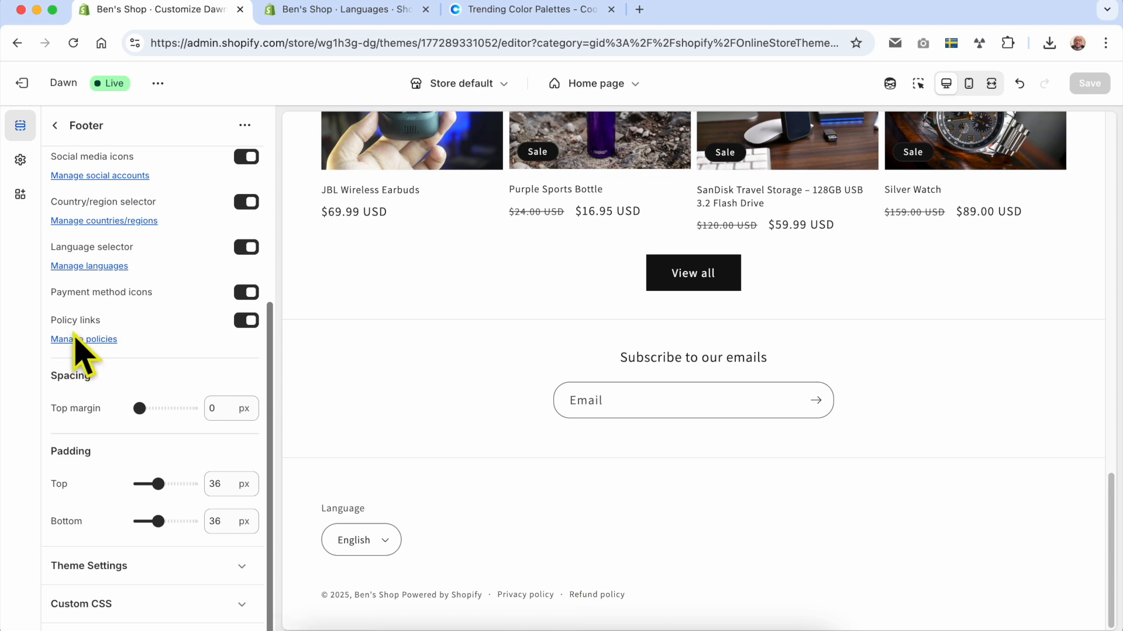
Open the store's policy management page and view the shipping policy editor, closing it without changes.
click(73, 340)
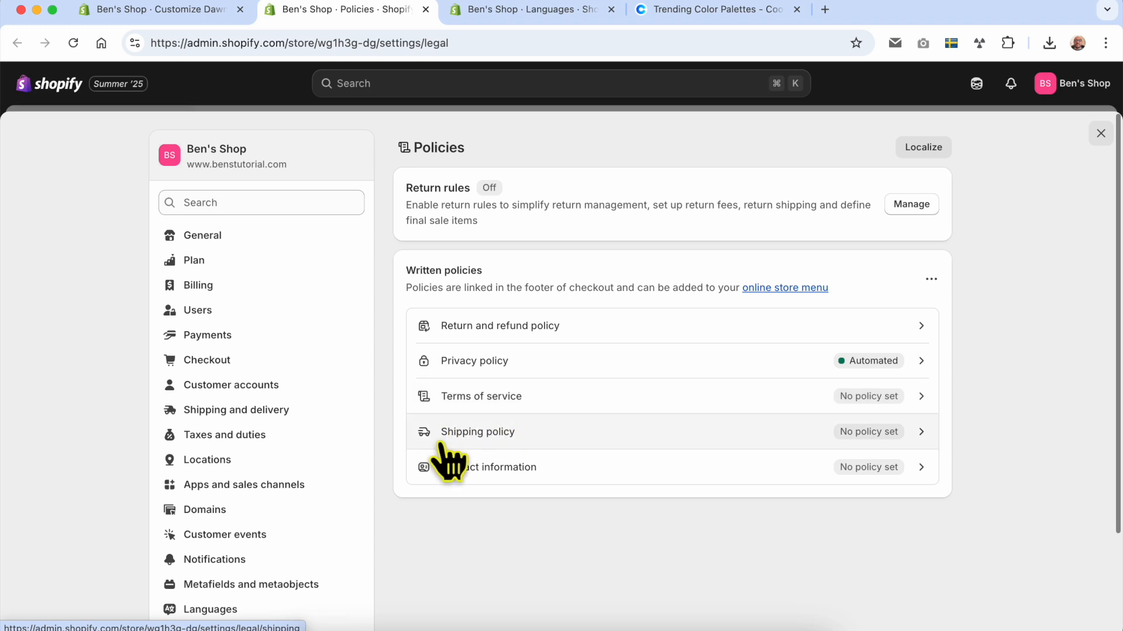
click(839, 447)
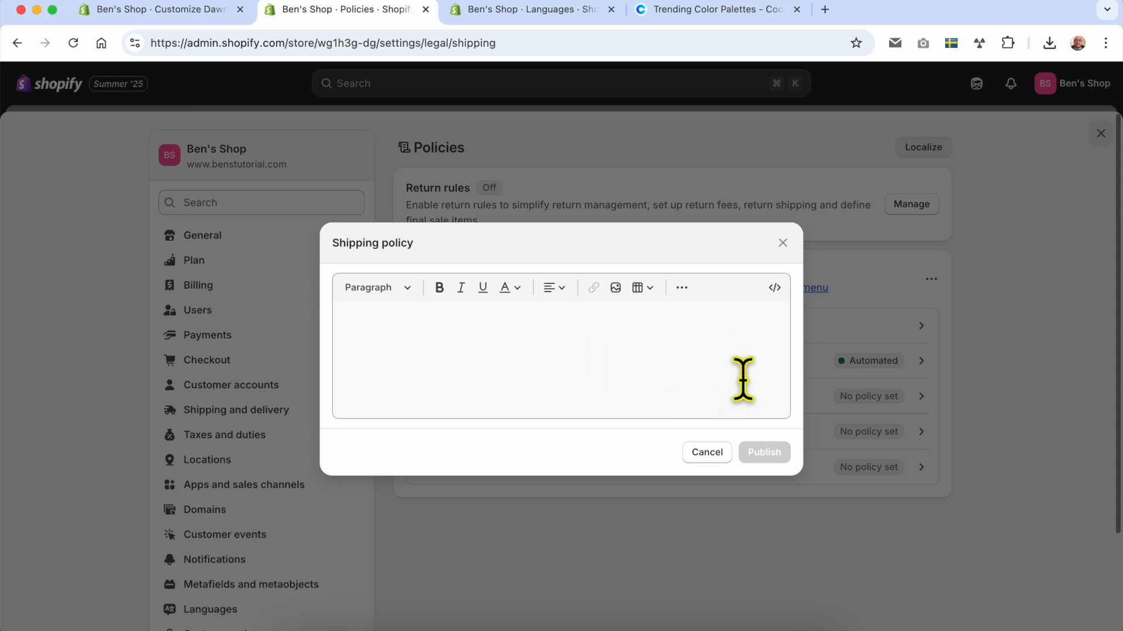
click(783, 243)
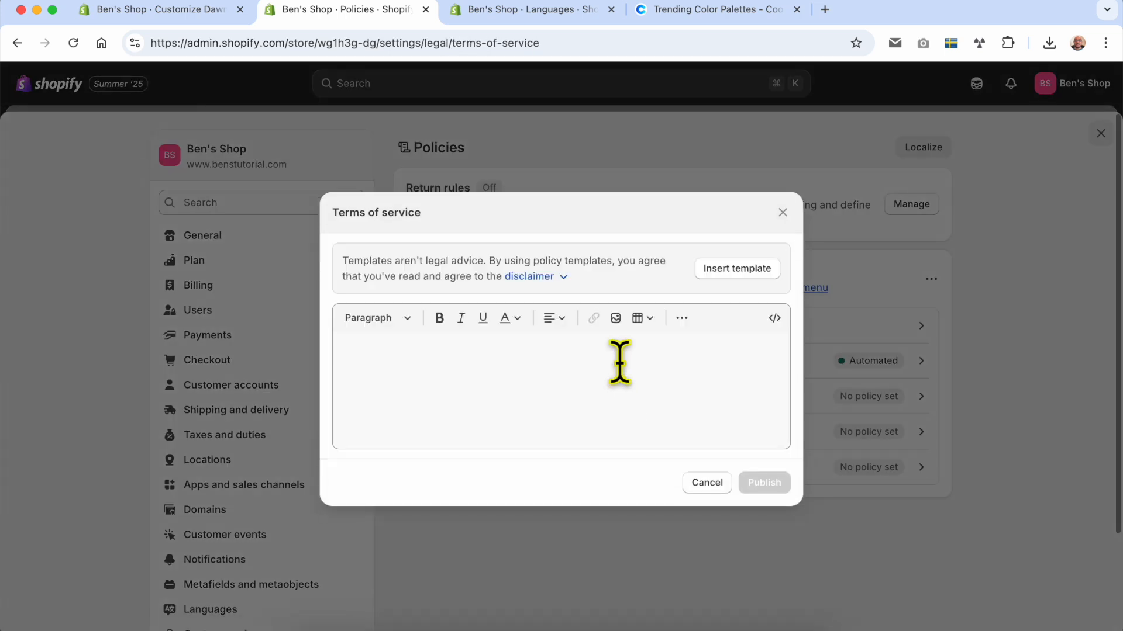
Insert the template into the Terms of service policy and review its text down to the contact information section.
click(735, 269)
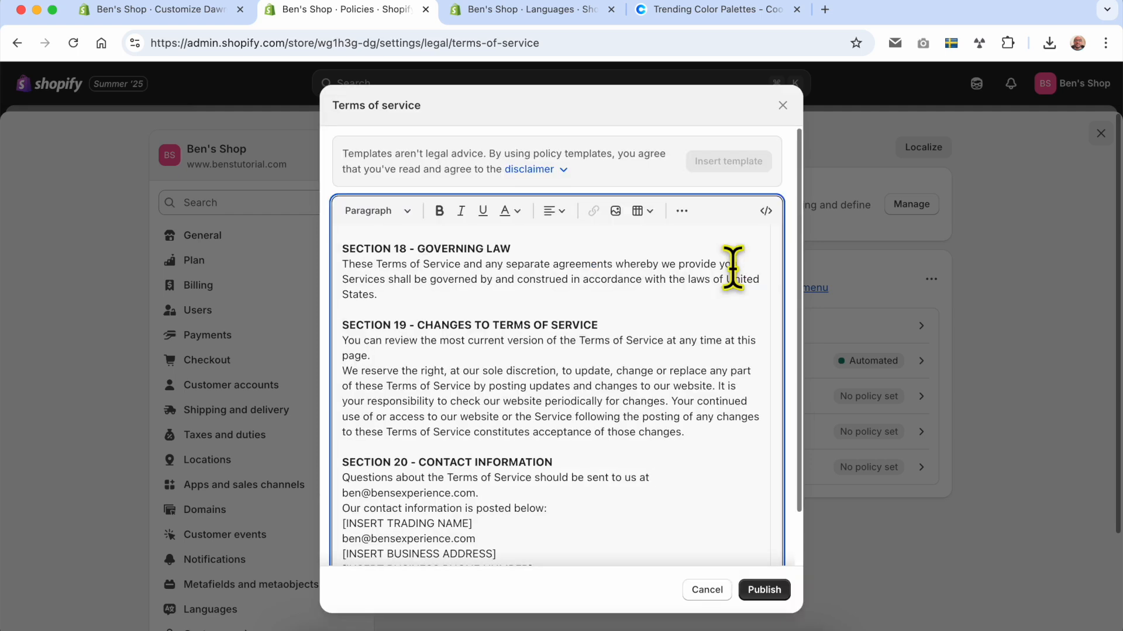
scroll(547, 399, down, 1)
scroll(504, 319, up, 2)
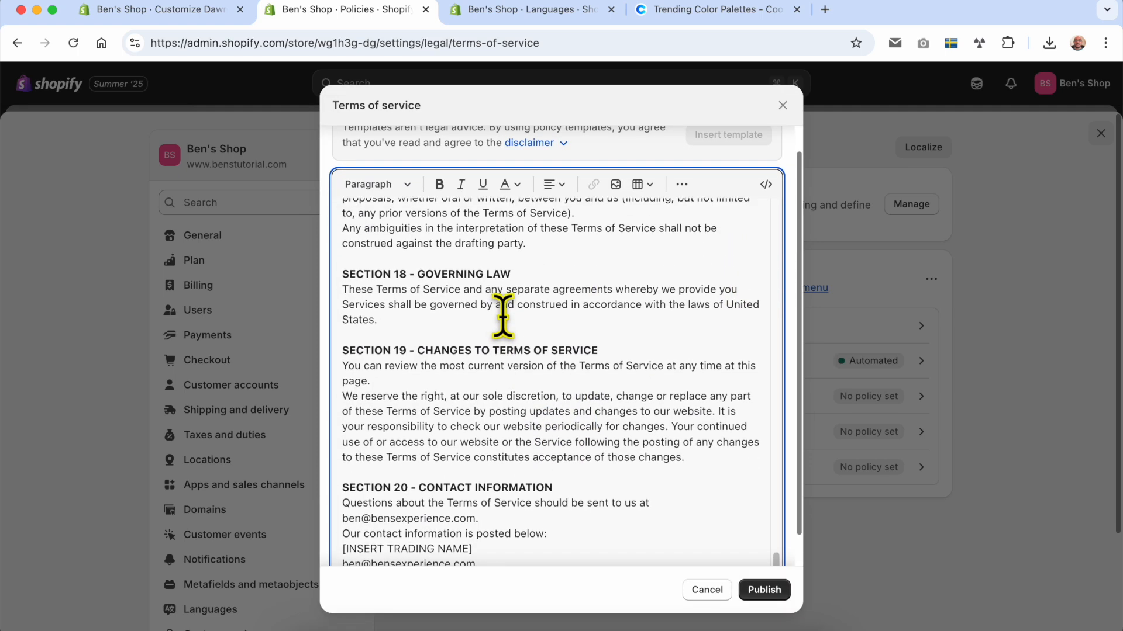
scroll(482, 310, up, 5)
scroll(482, 310, down, 5)
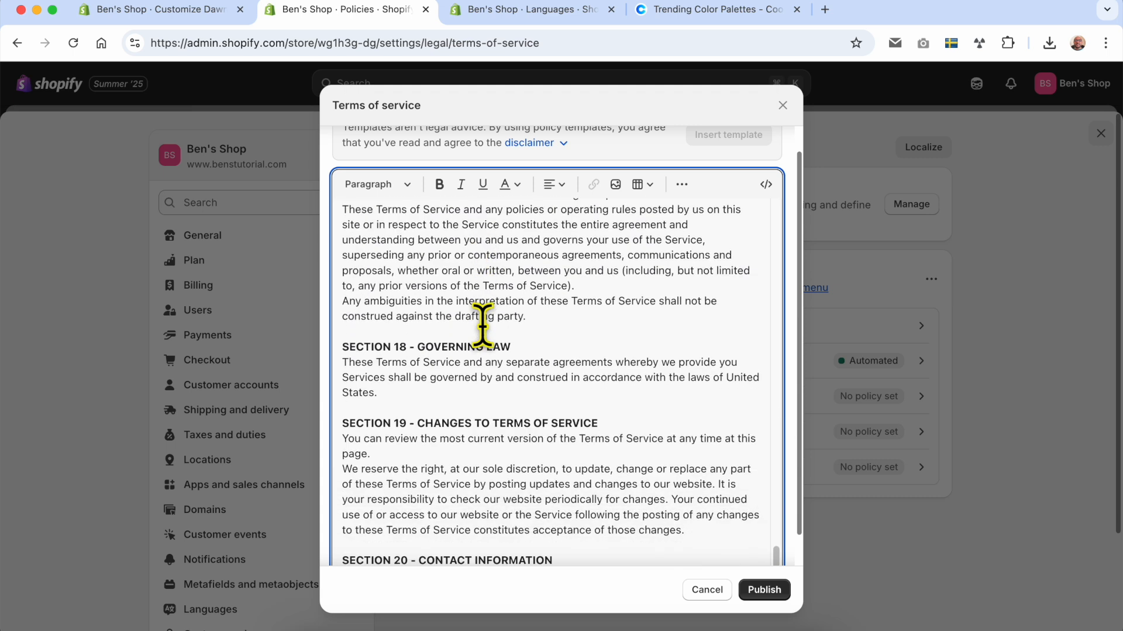
scroll(481, 324, down, 3)
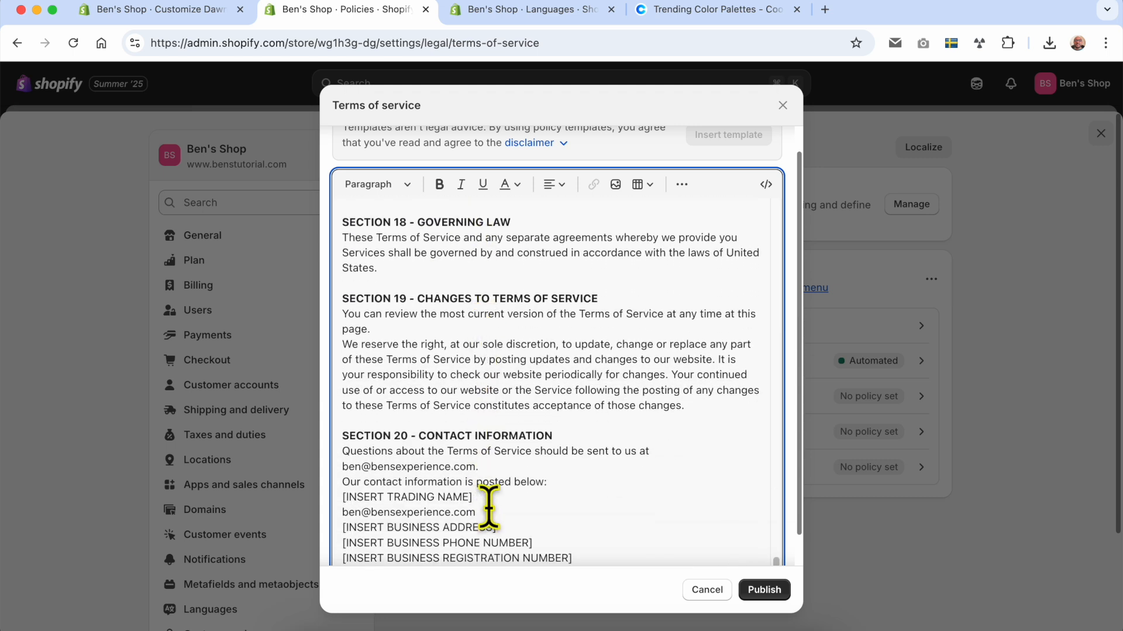
Check the trading name, business address, phone number and registration number placeholders in the Terms of service, and publish the policy.
drag(488, 504, 389, 498)
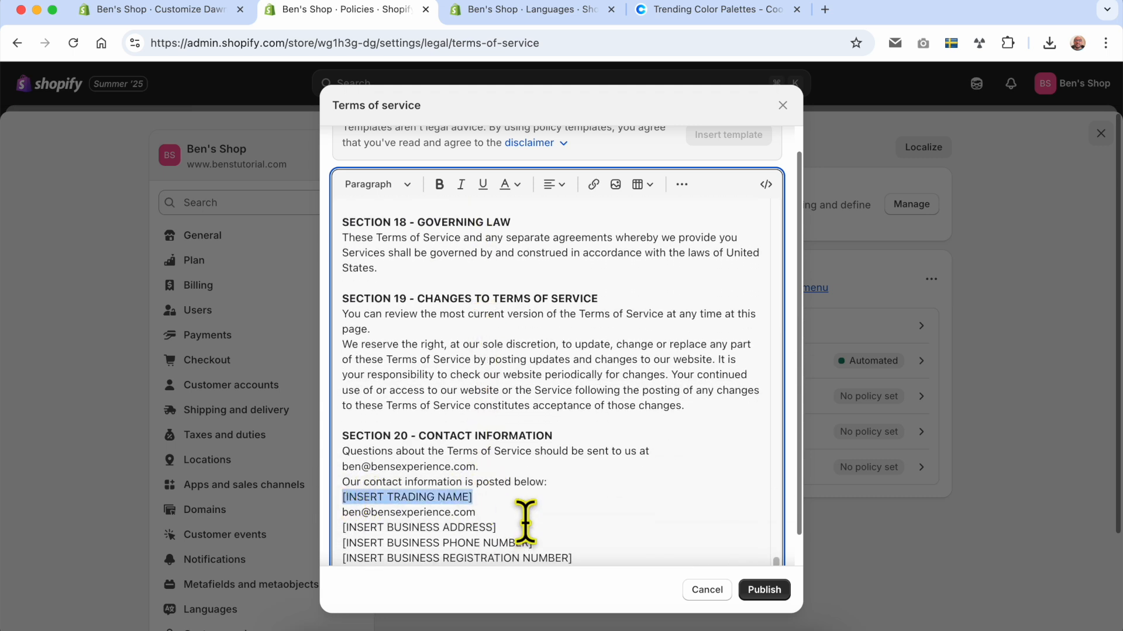
drag(529, 527, 398, 530)
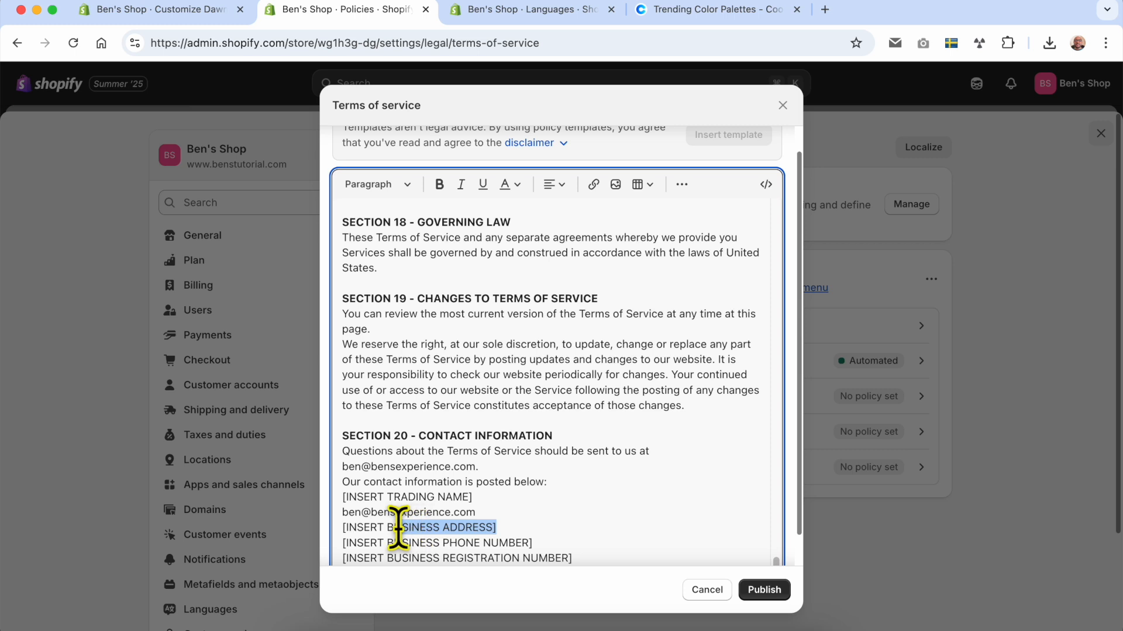
drag(562, 538, 453, 543)
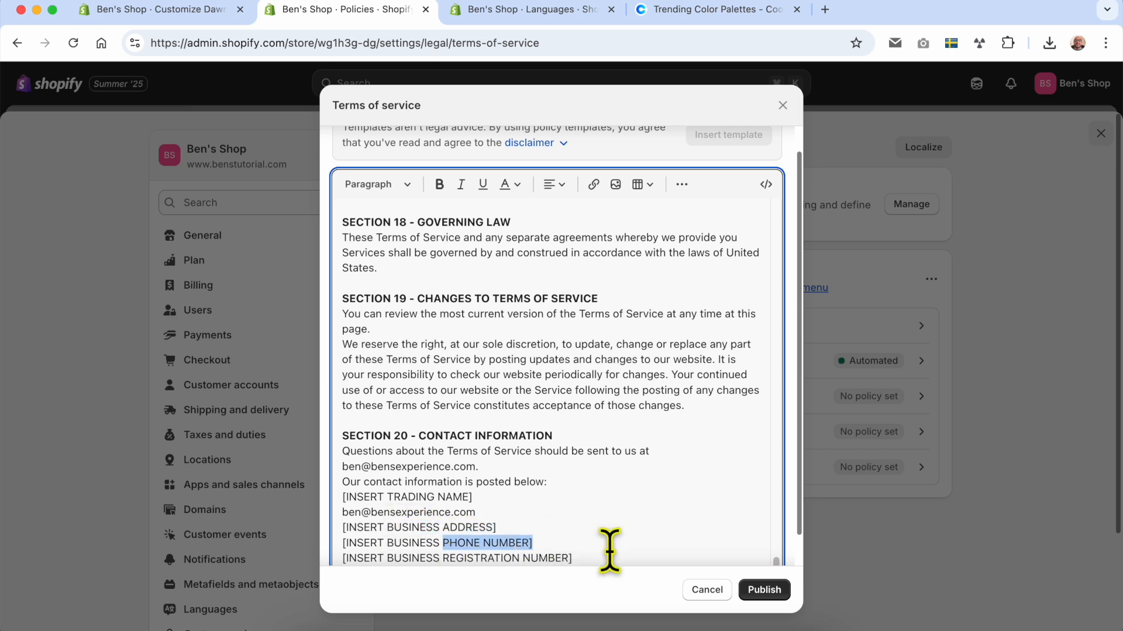
drag(608, 558, 470, 559)
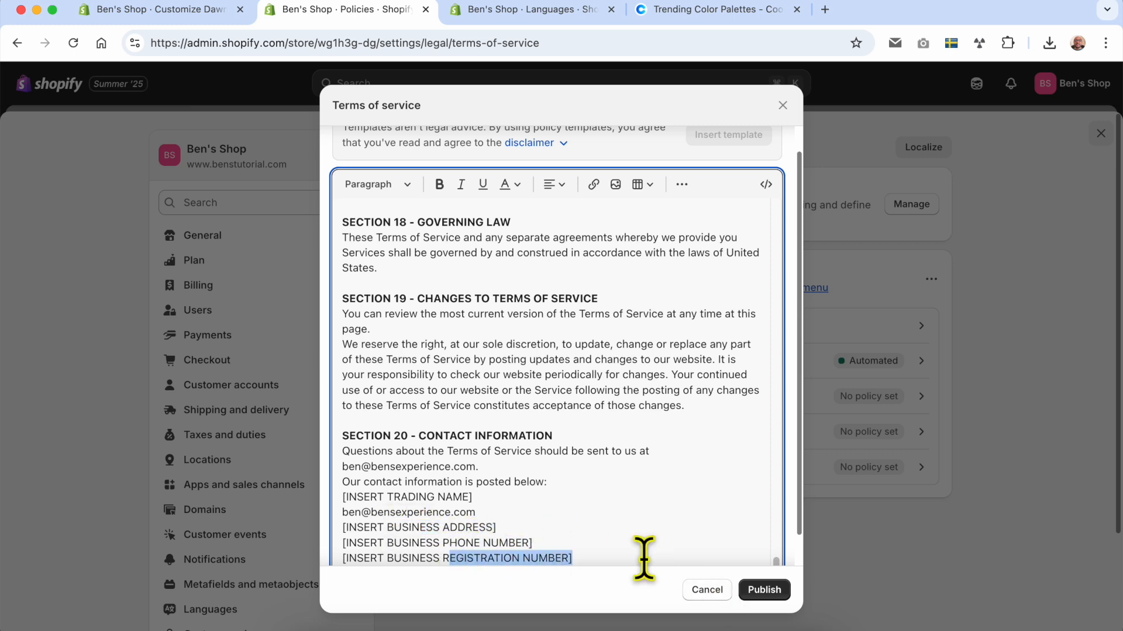
click(765, 593)
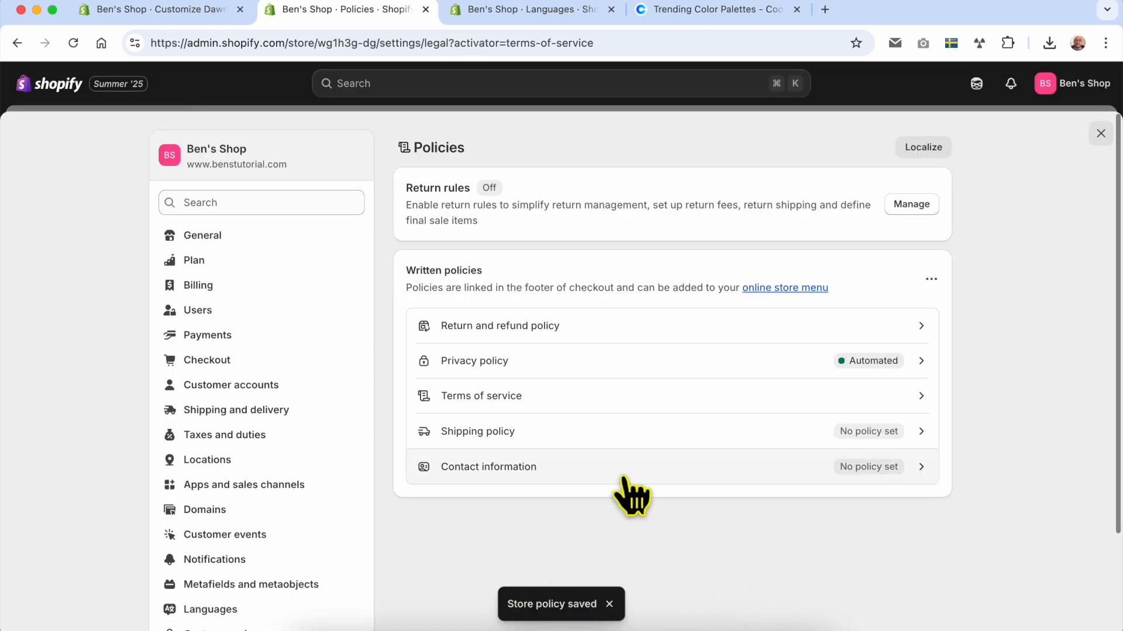
Check the footer in the theme editor, then open the Footer menu from the store's content menus.
click(196, 15)
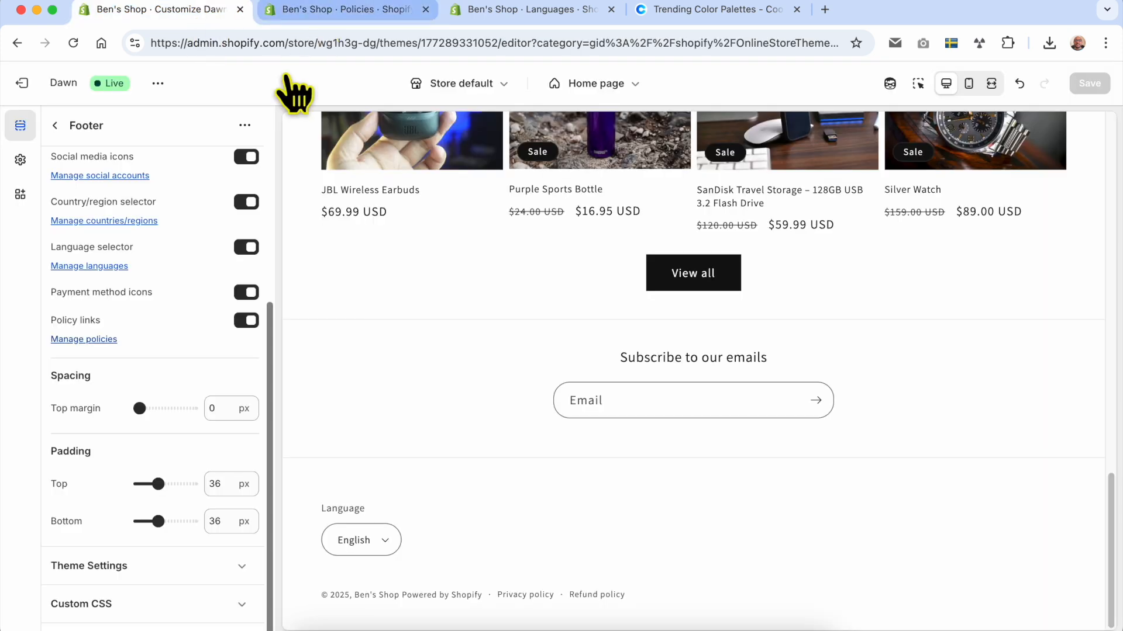
click(348, 12)
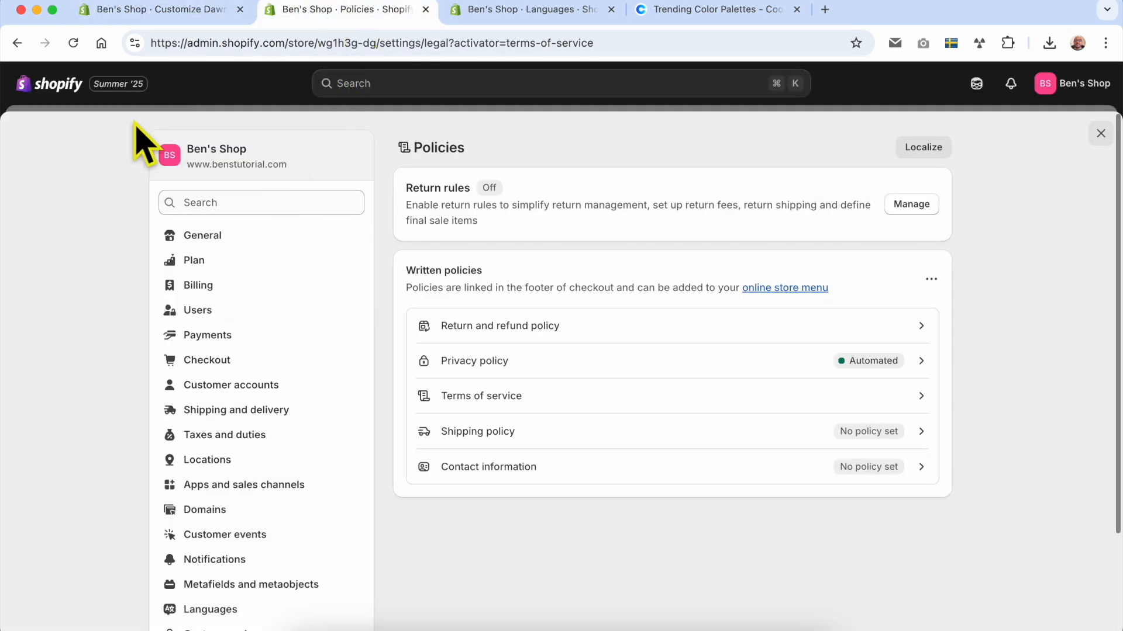
click(65, 89)
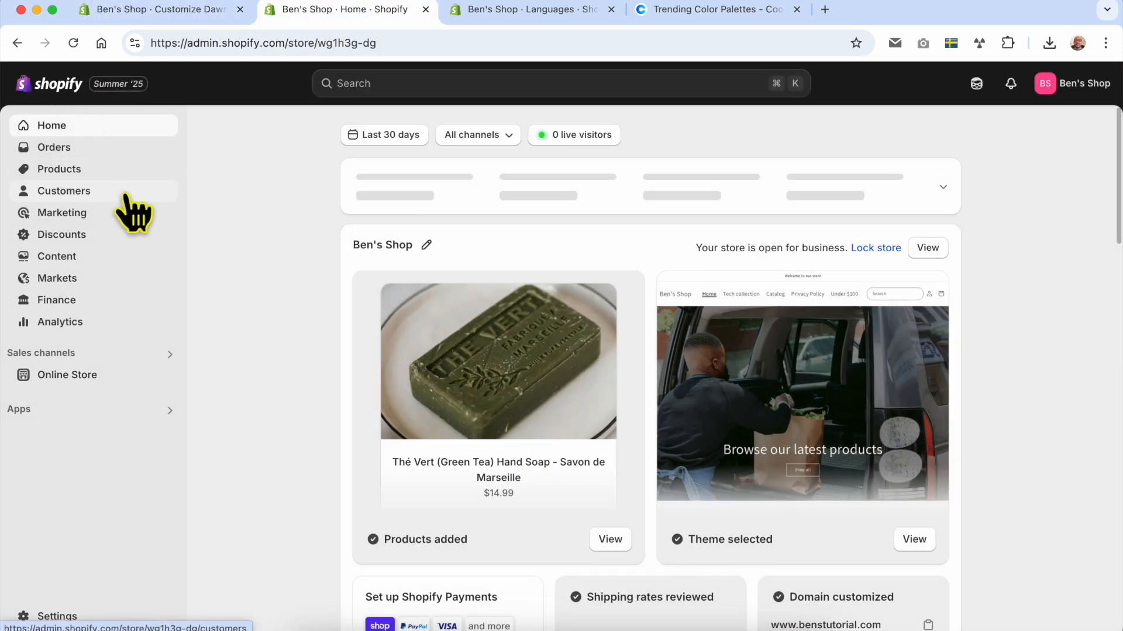
click(93, 257)
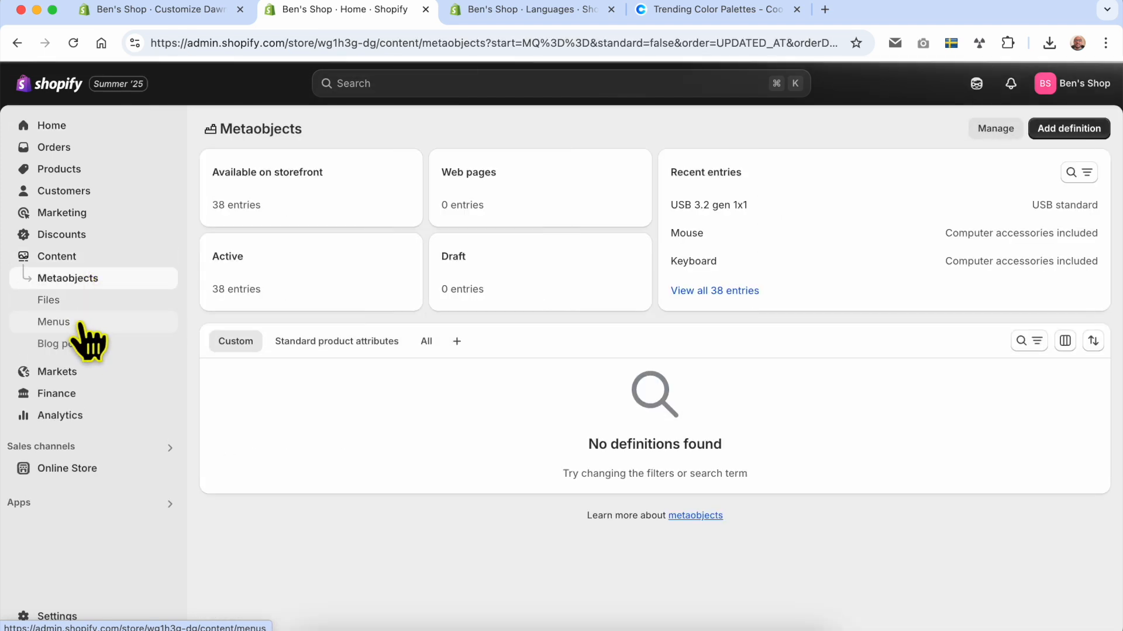
click(81, 325)
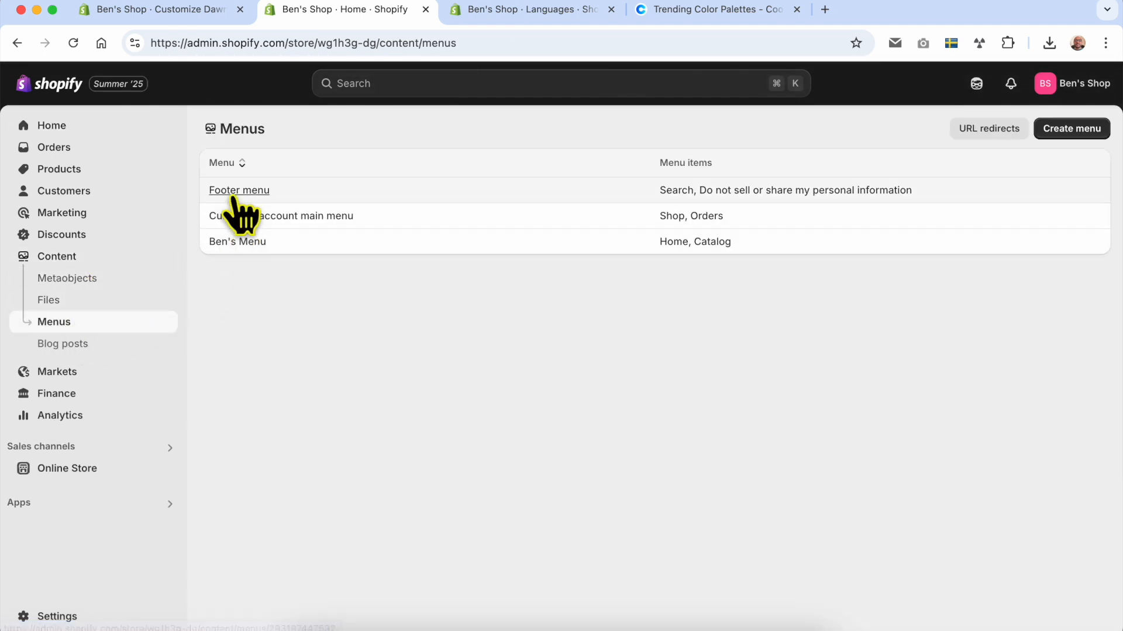
click(237, 191)
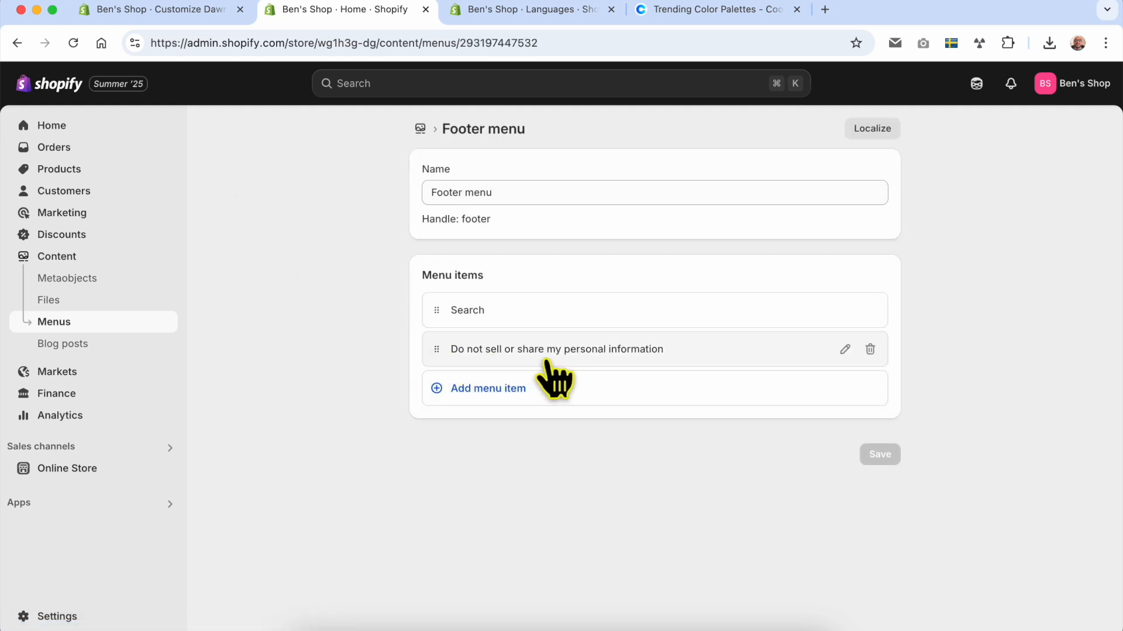
Add a menu item linking to the Terms of Service policy to the Footer menu, save it, and return to the theme editor.
click(480, 395)
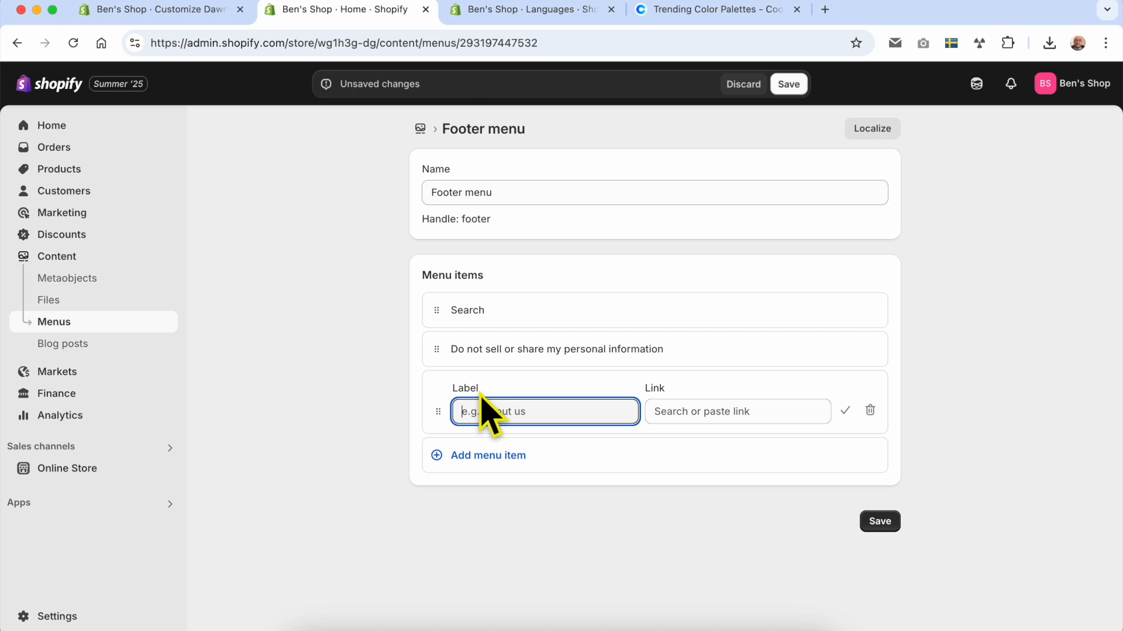
click(723, 412)
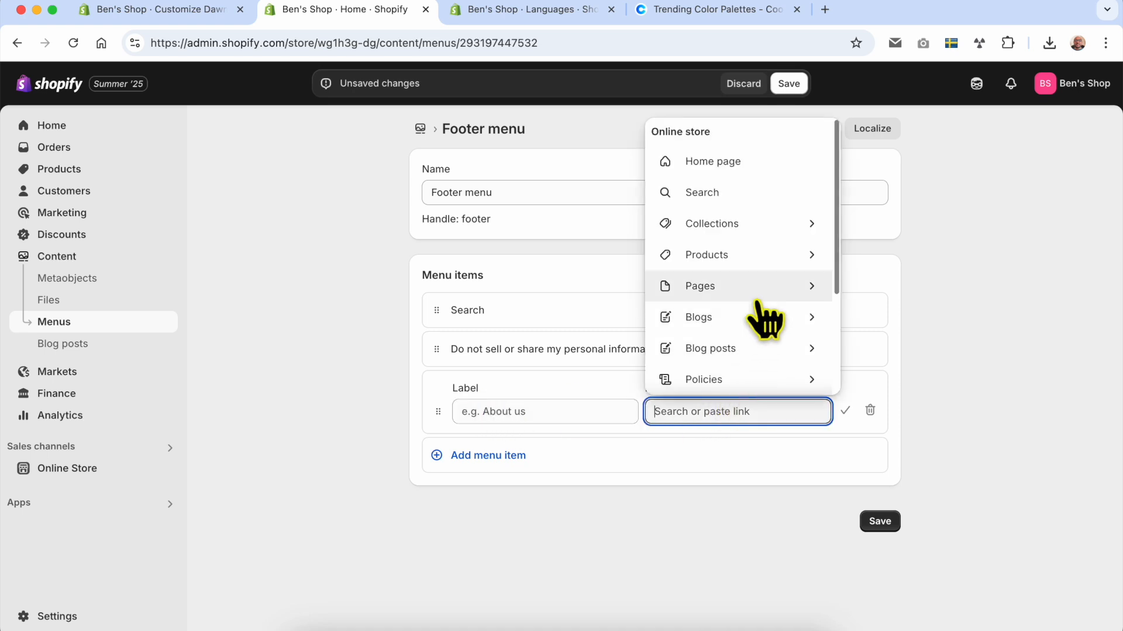
click(753, 378)
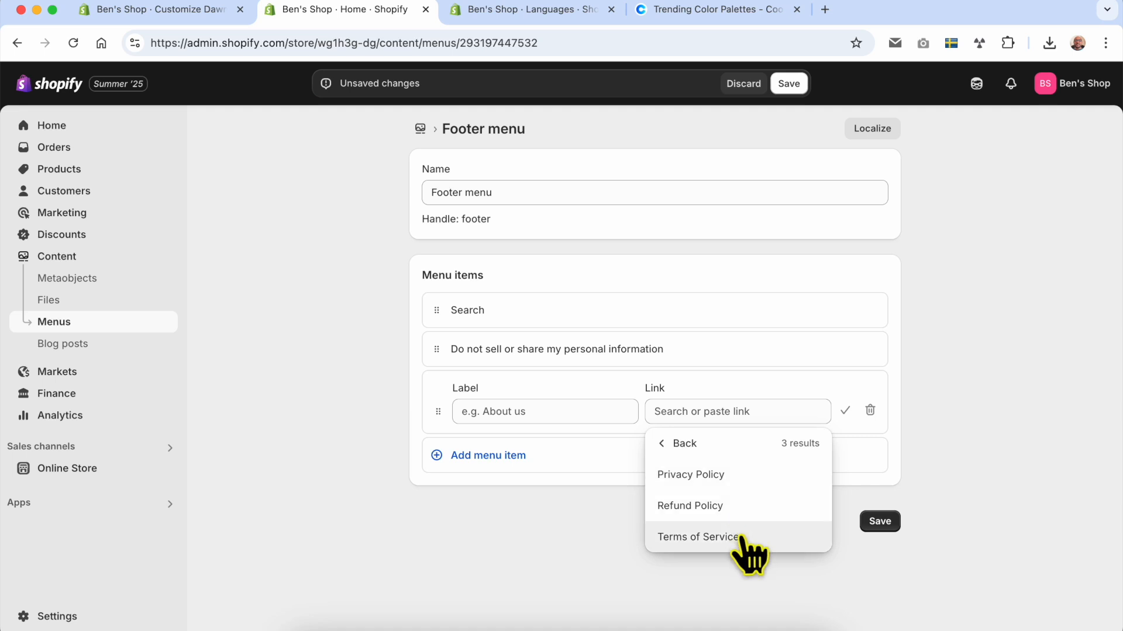
click(723, 538)
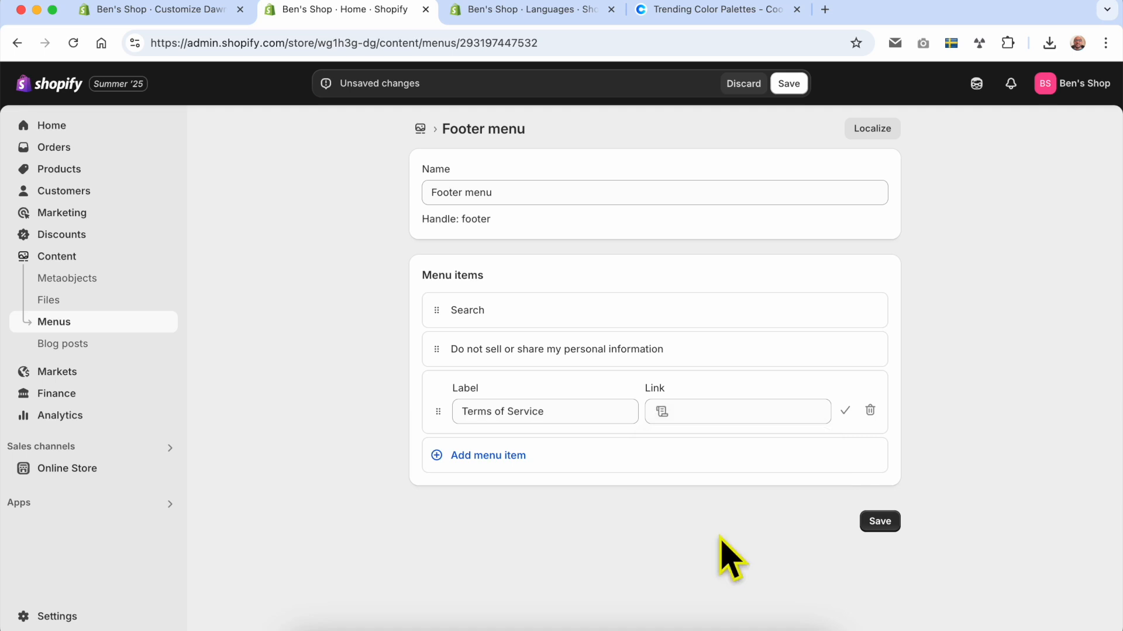
click(878, 522)
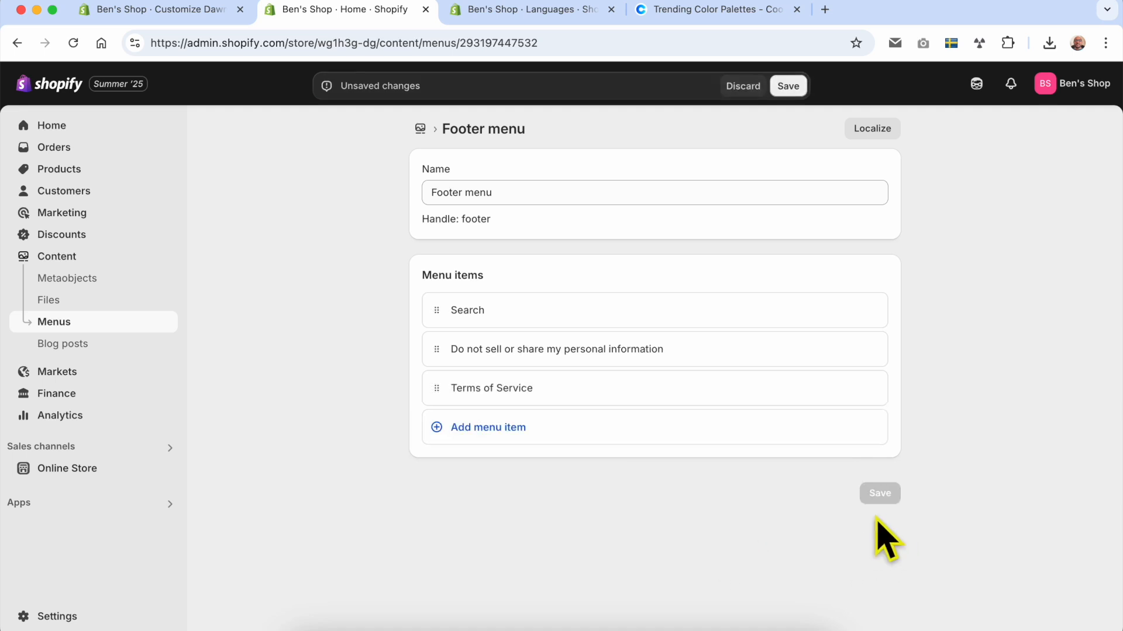
click(175, 11)
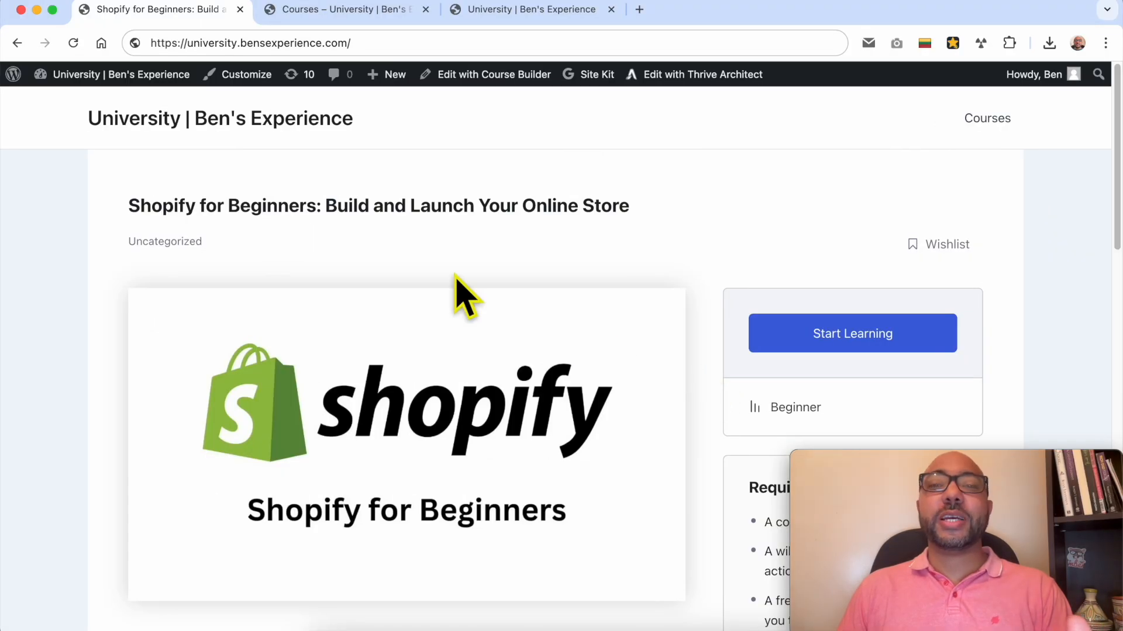
Read through the "Shopify for Beginners" course overview down to its course content list.
drag(119, 204, 312, 198)
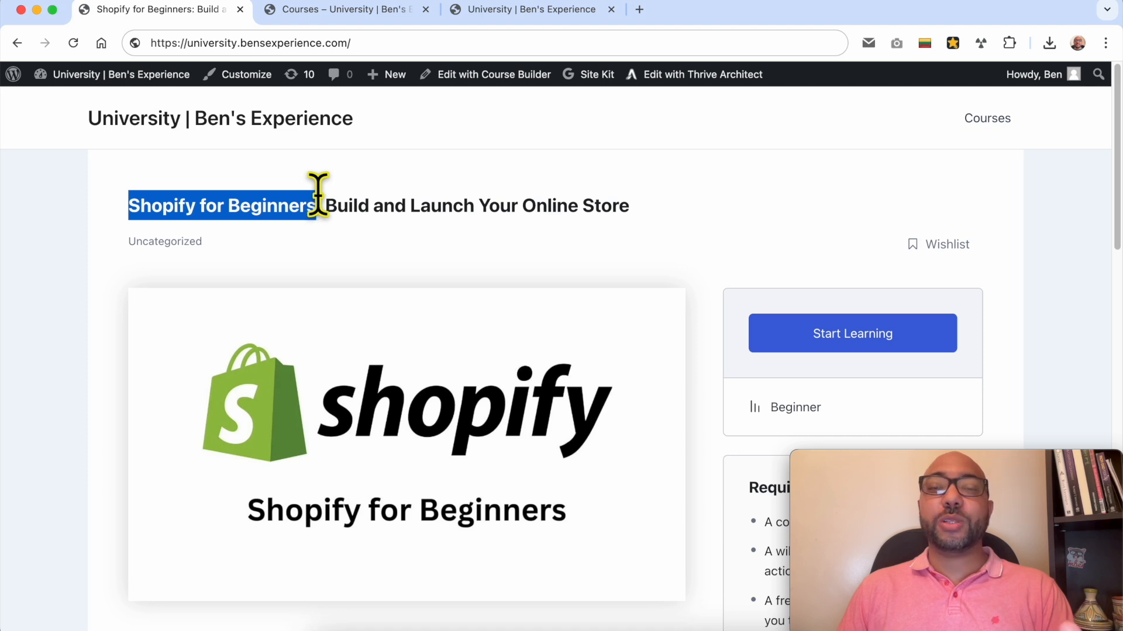
click(504, 247)
scroll(505, 246, down, 7)
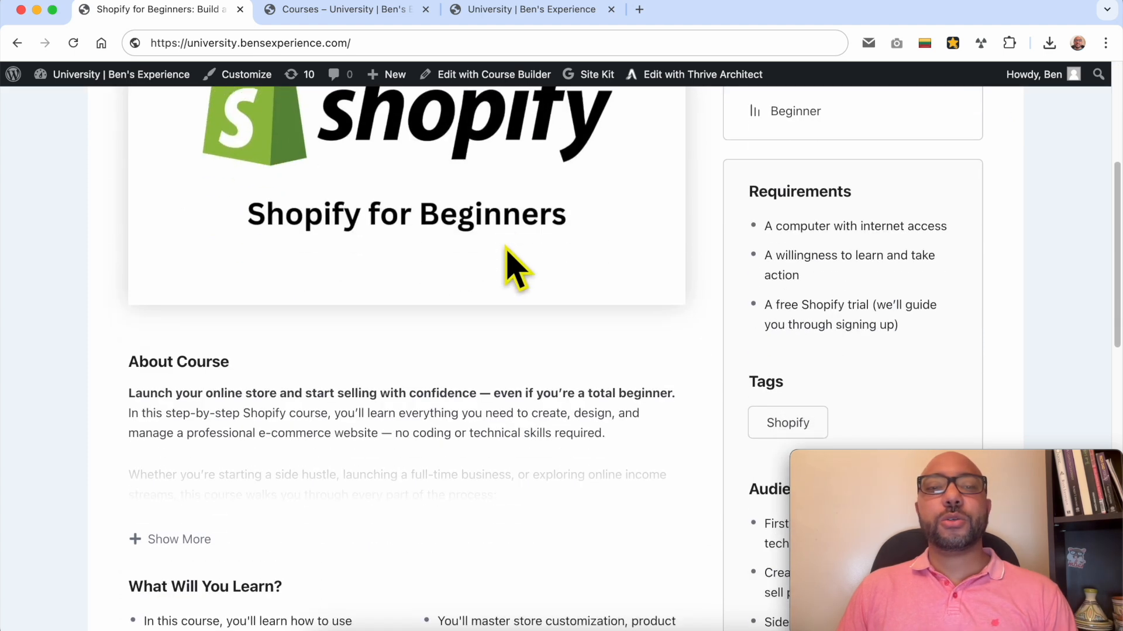
scroll(514, 266, down, 10)
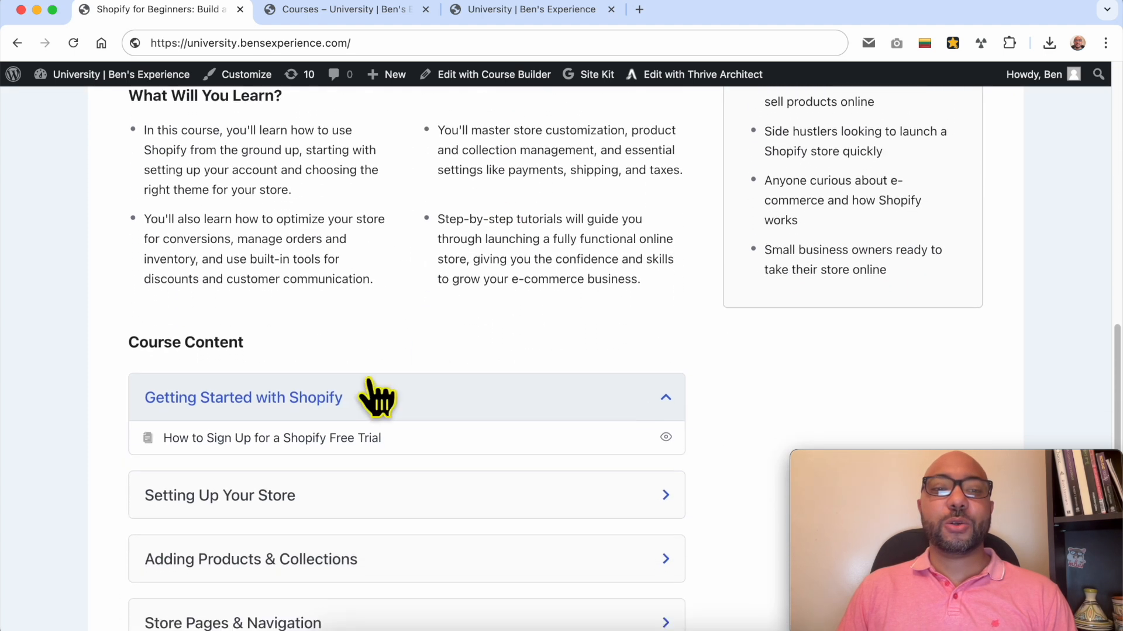
Expand the course sections on store setup, products and collections, store pages and navigation, and payments, shipping and taxes to view their lessons.
click(266, 302)
scroll(371, 250, down, 3)
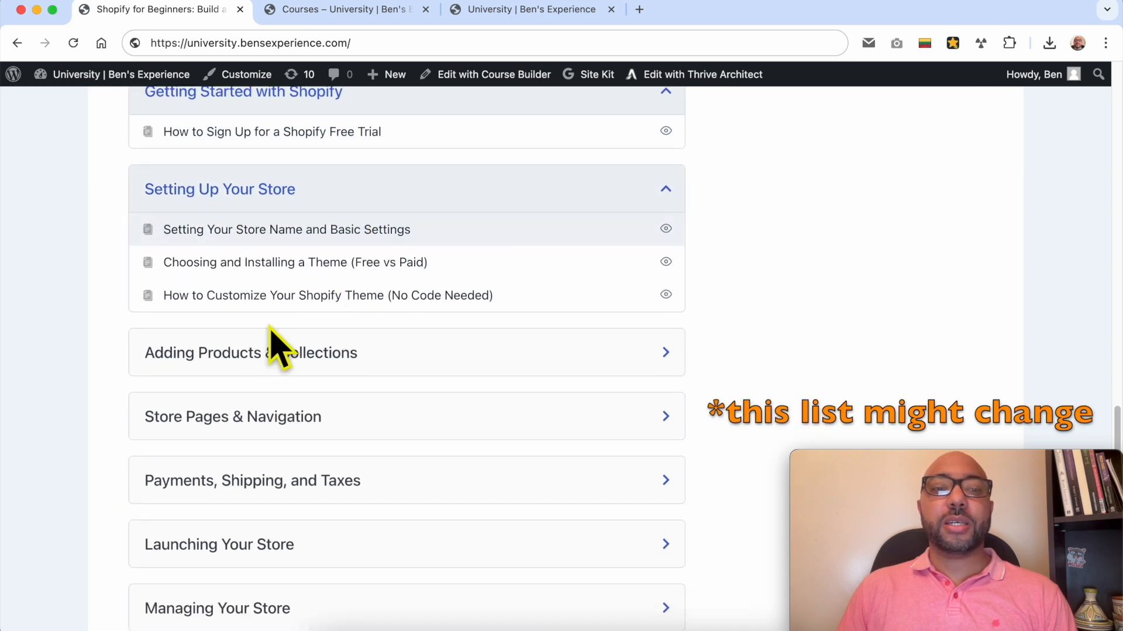
click(249, 354)
scroll(283, 359, down, 5)
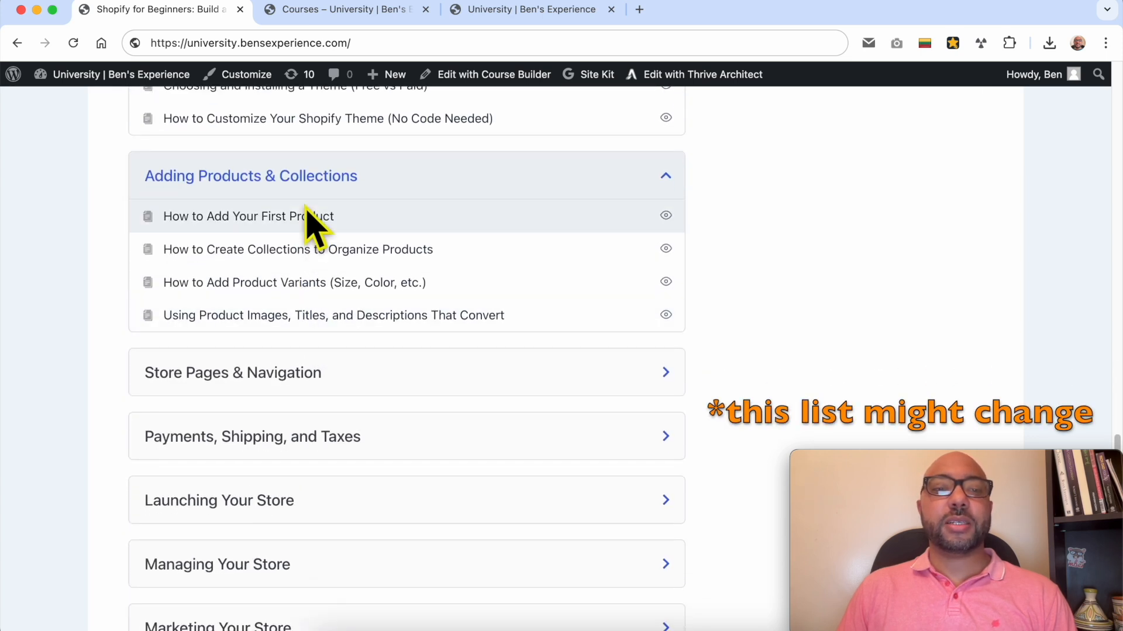
scroll(311, 223, down, 2)
click(259, 298)
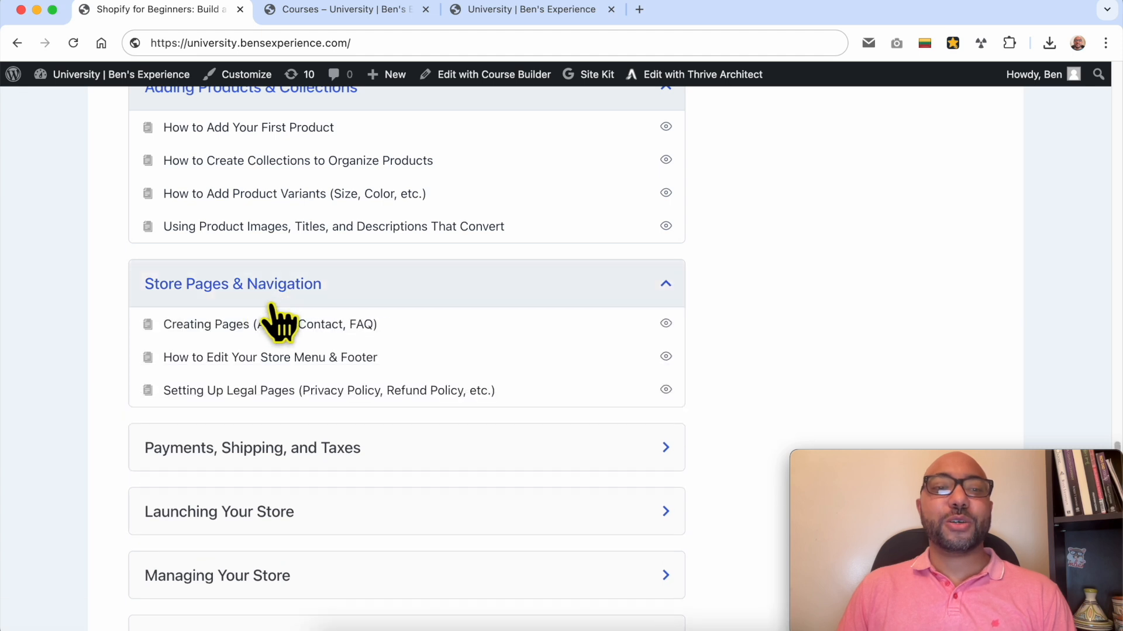
scroll(275, 321, down, 2)
click(306, 313)
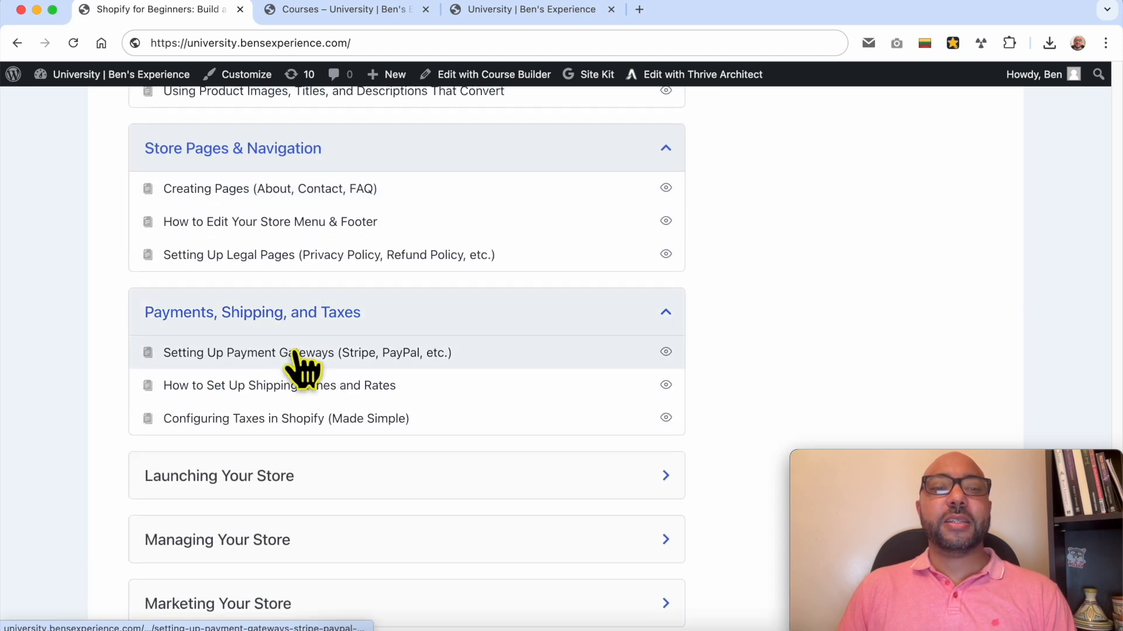
Expand the course sections on launching, managing and marketing the store to view their lessons.
scroll(304, 366, down, 2)
click(295, 380)
scroll(316, 421, down, 3)
click(319, 450)
scroll(305, 494, down, 1)
click(301, 500)
scroll(351, 515, down, 2)
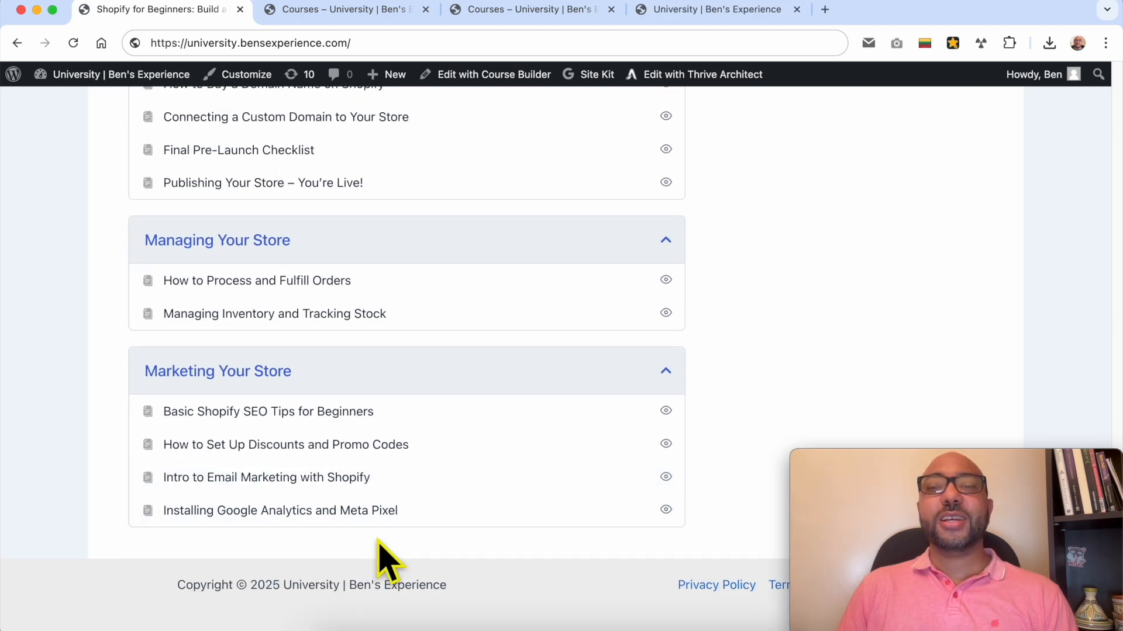
Browse the two course catalogue pages to see which other courses are offered.
scroll(386, 559, up, 20)
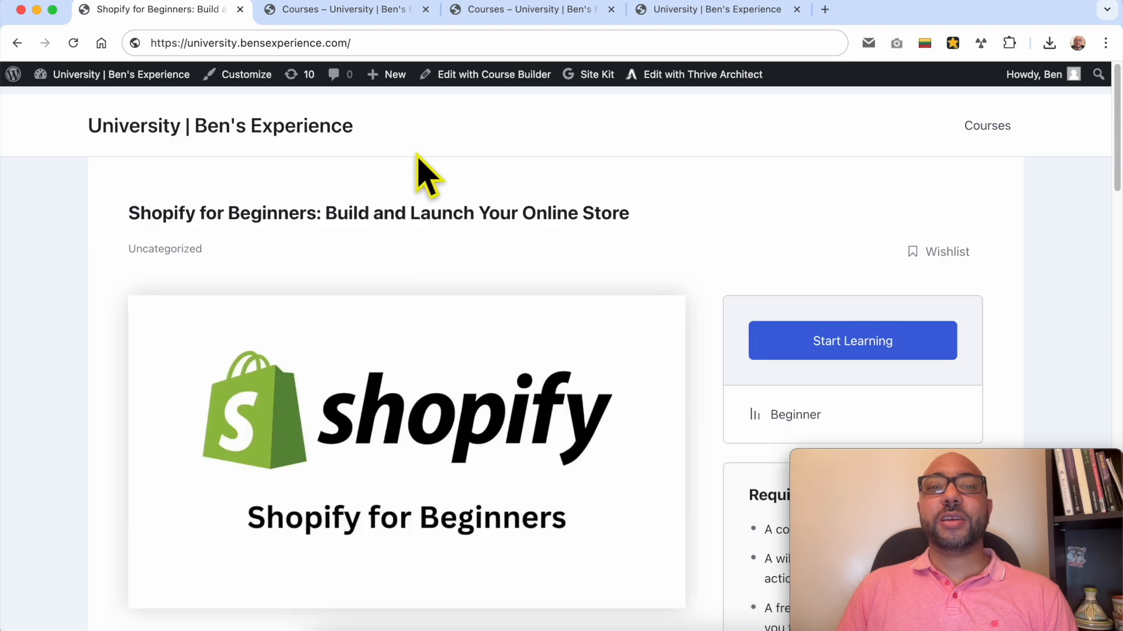
click(345, 9)
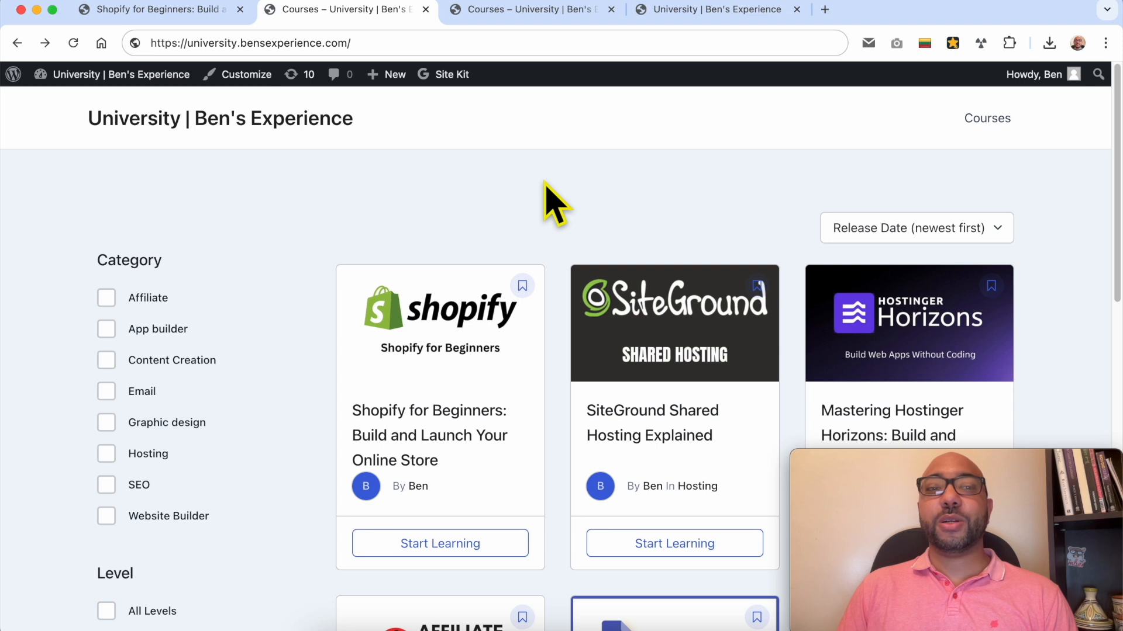
scroll(554, 204, down, 14)
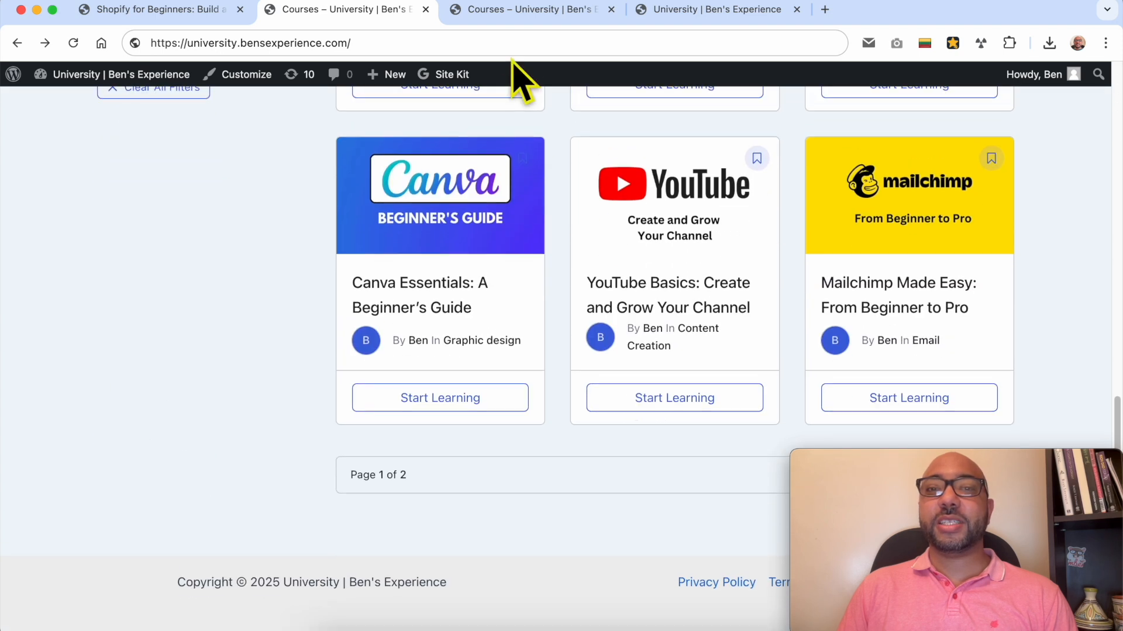
click(514, 17)
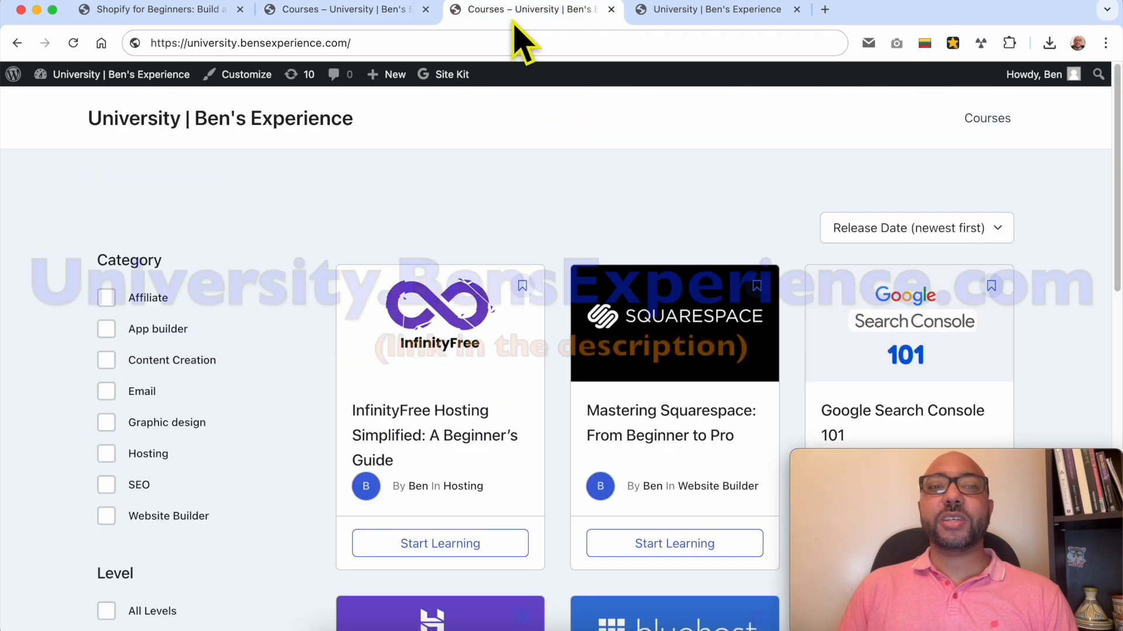
scroll(531, 170, down, 15)
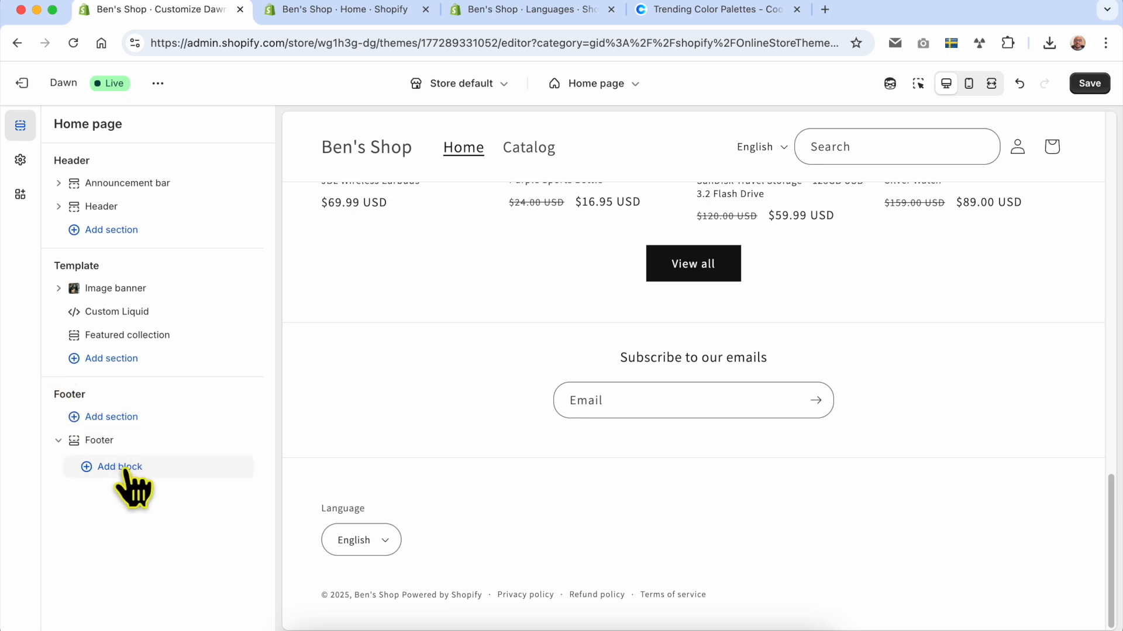
Add an Email signup section to the footer group and remove it again.
click(115, 417)
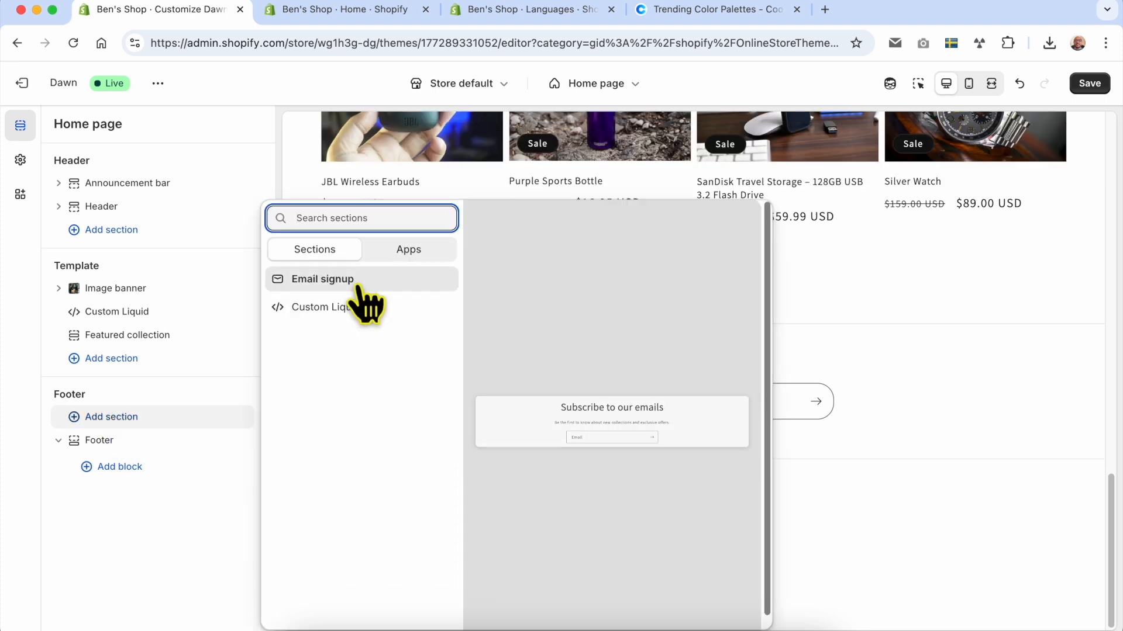
click(357, 284)
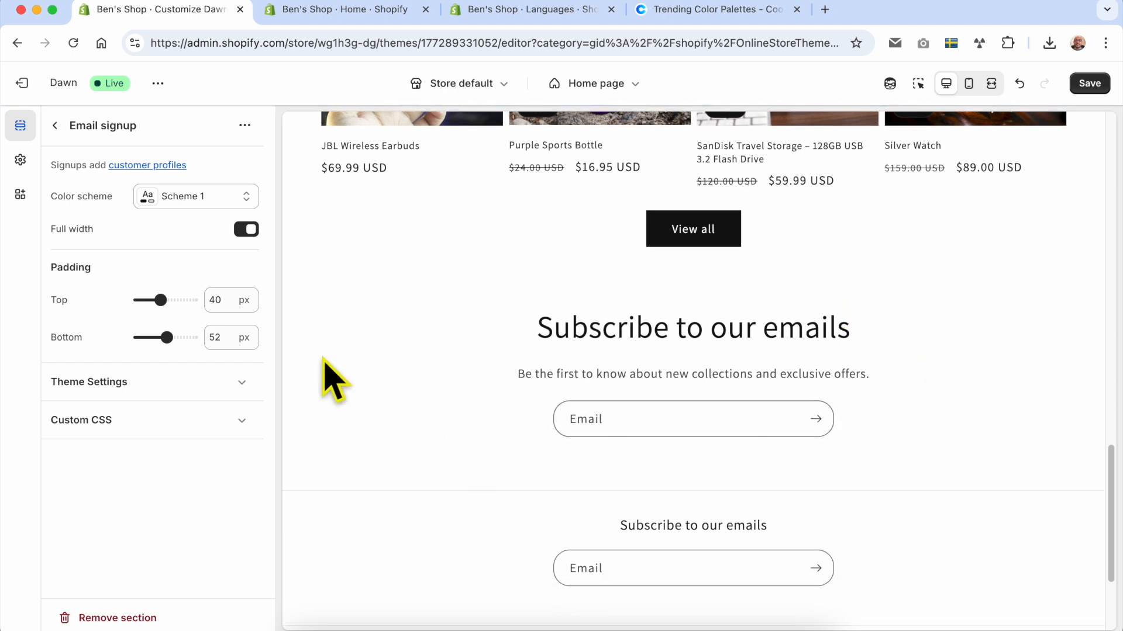
click(243, 125)
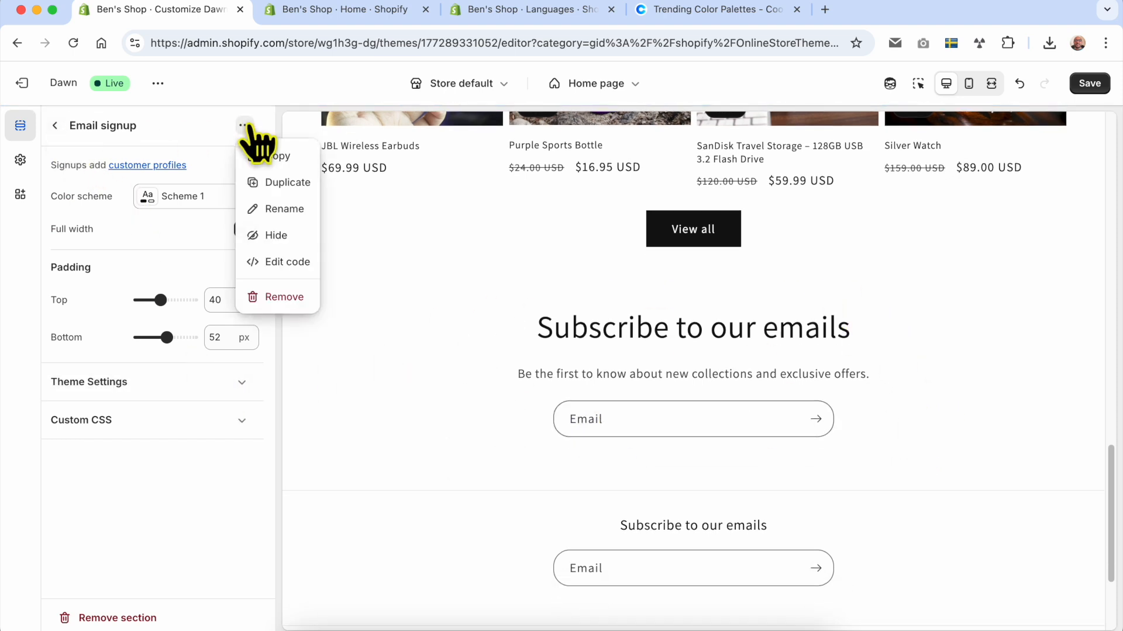
click(283, 298)
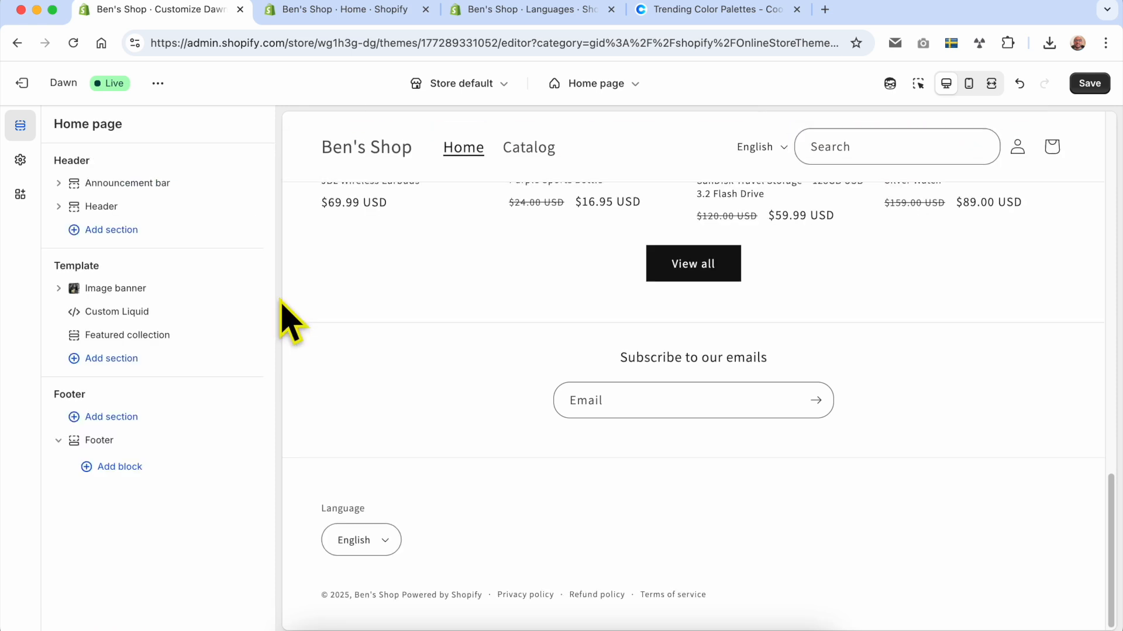
Add a Menu block to the footer and set its heading to "Your new menu title here".
click(120, 468)
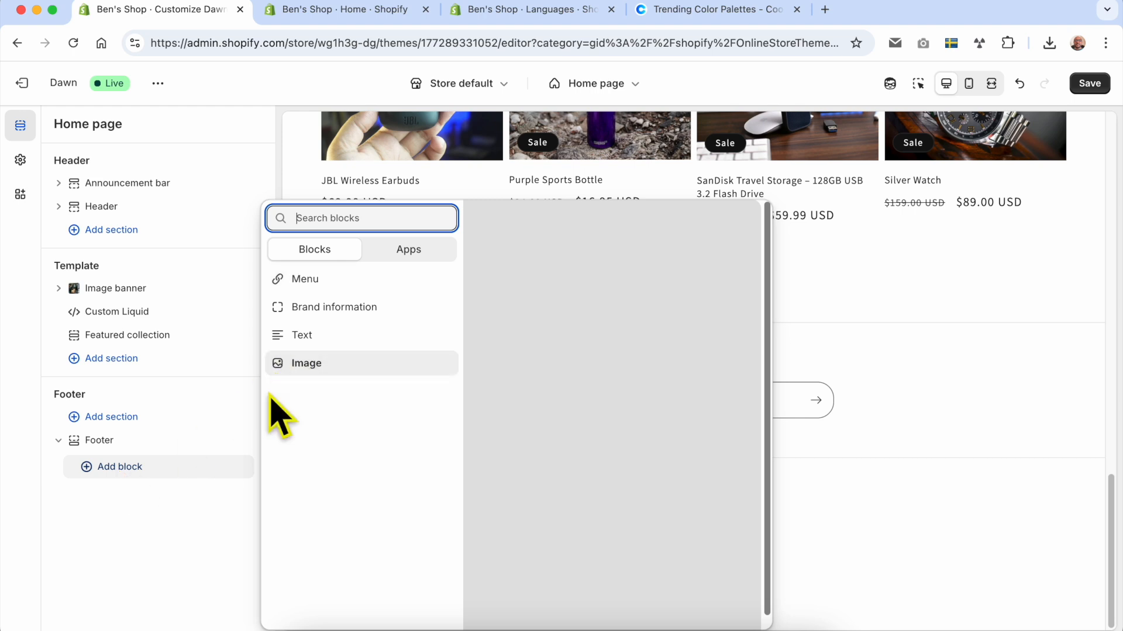
click(316, 279)
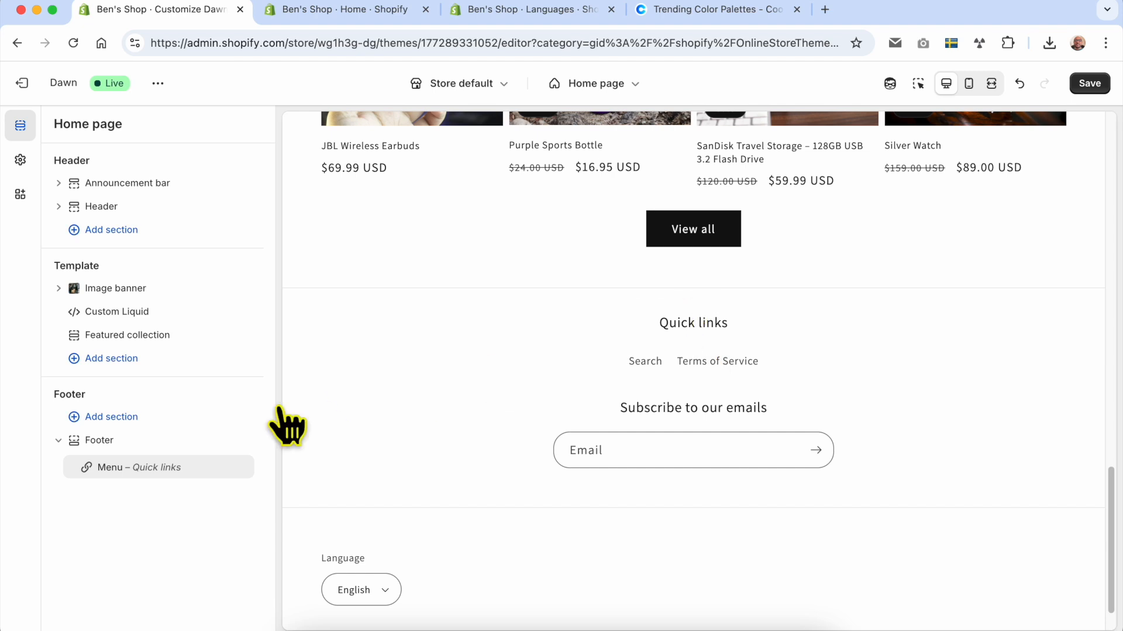
click(154, 471)
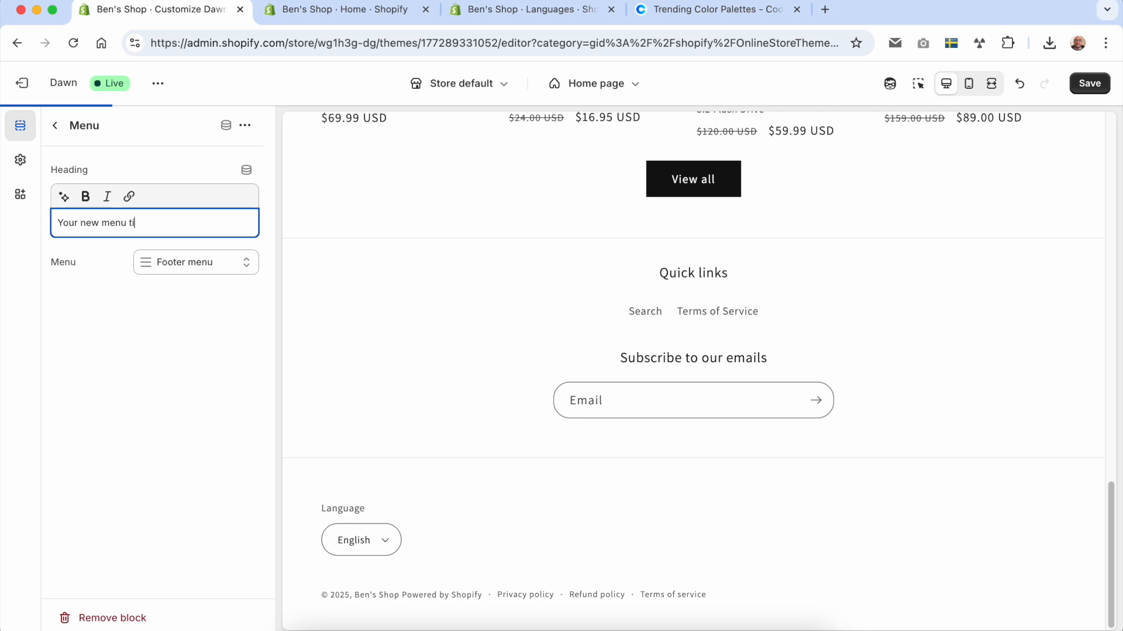
click(217, 366)
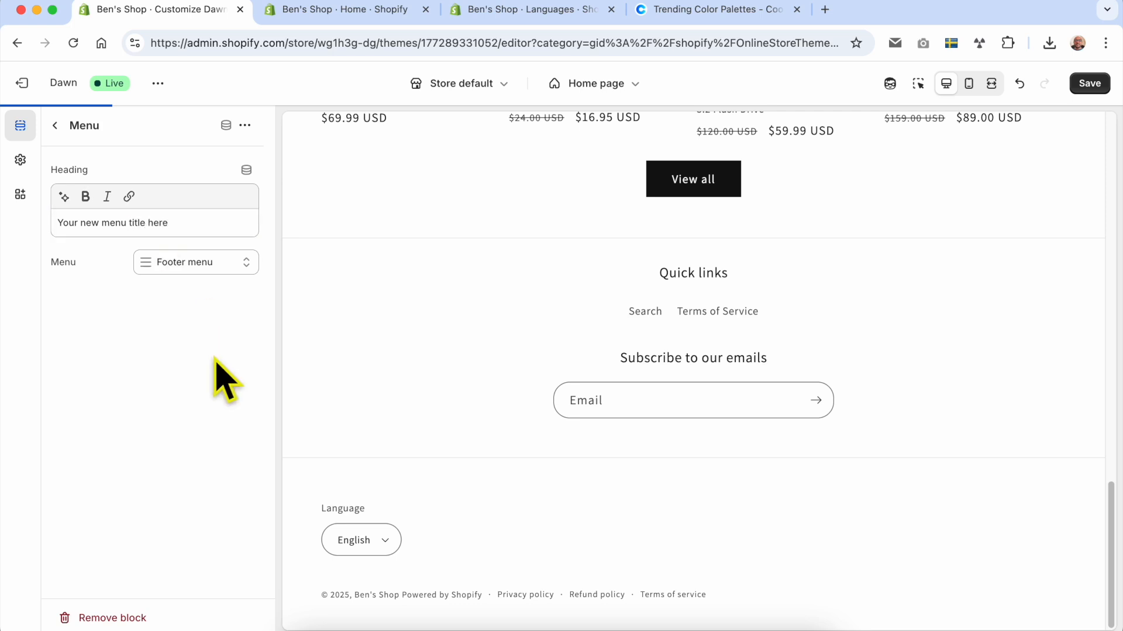
View the menus that can be assigned to the footer's Menu block and return to the section list.
click(228, 266)
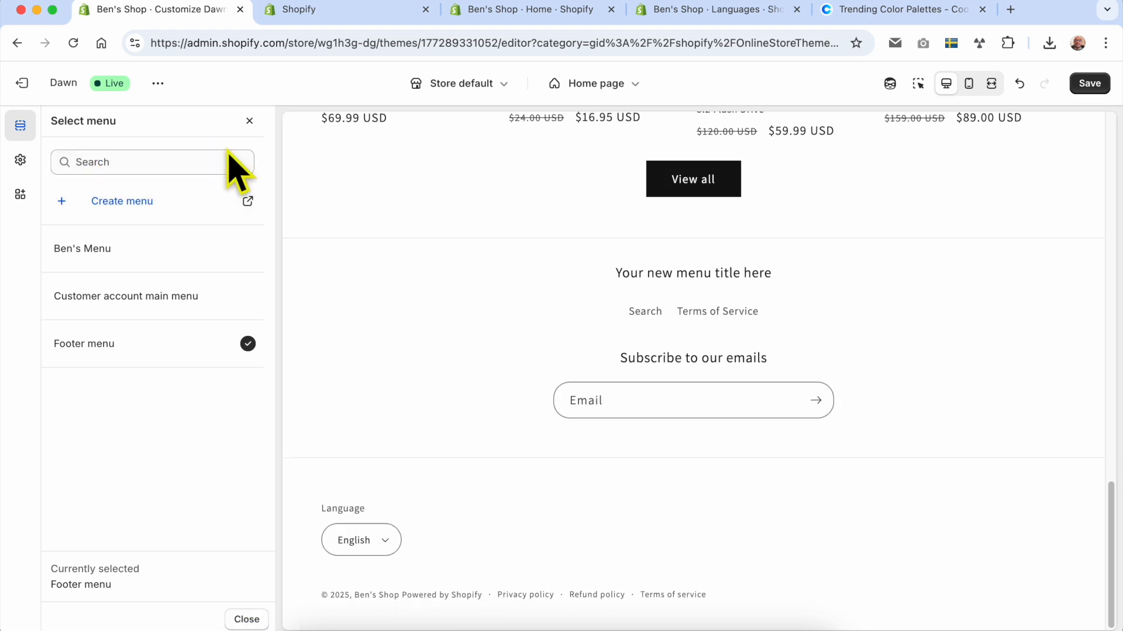
click(250, 120)
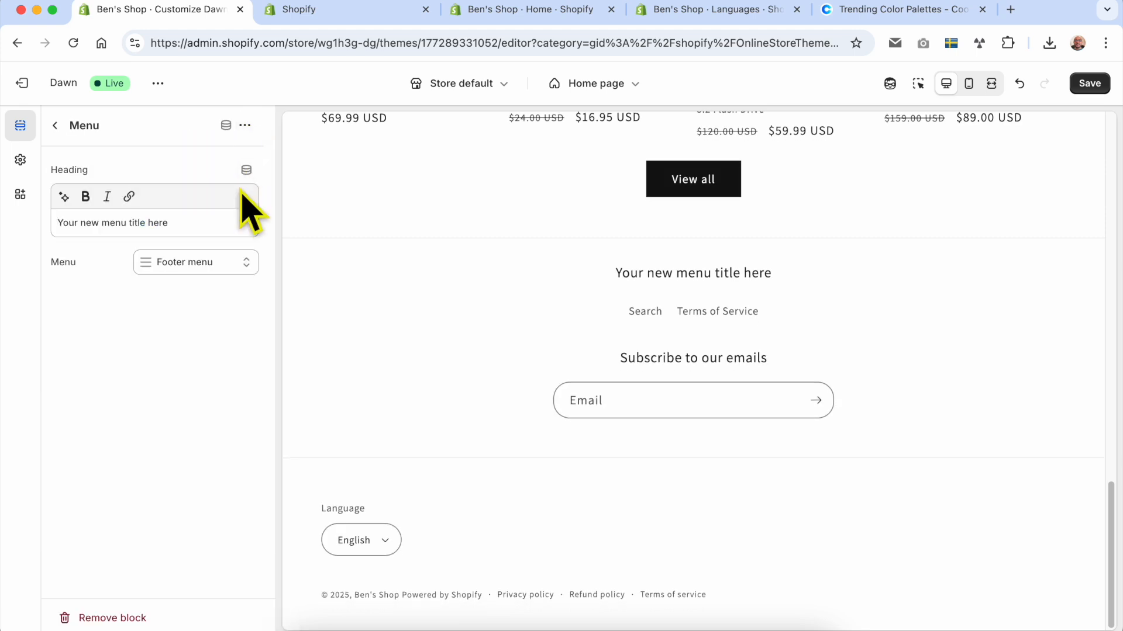
click(54, 122)
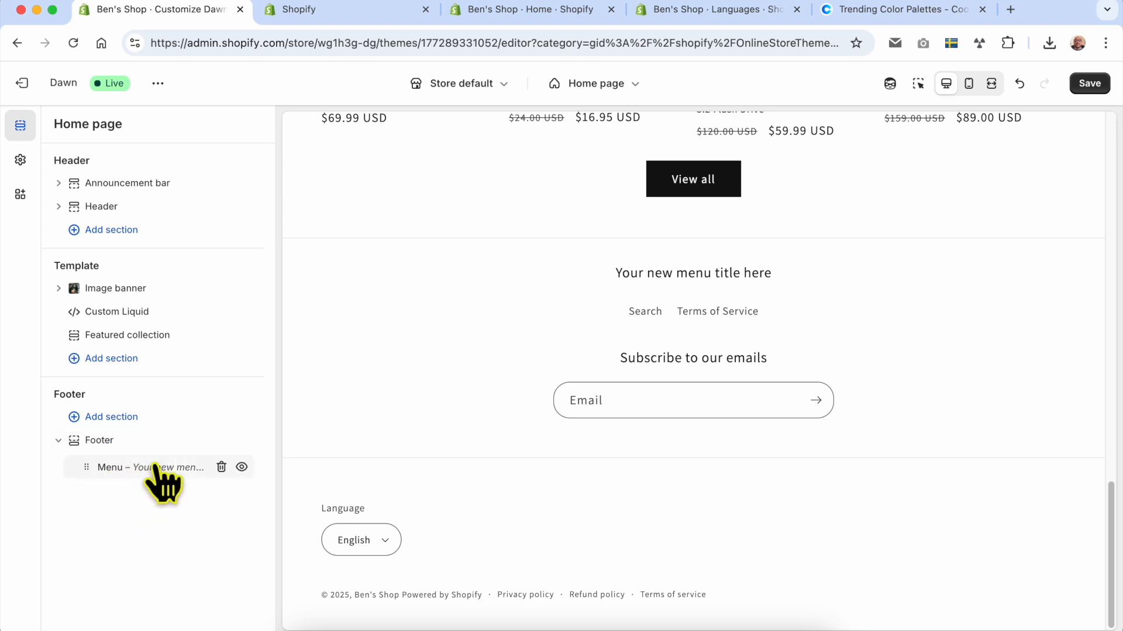
Add a Brand information block to the footer above the Menu block.
mouse_move(165, 455)
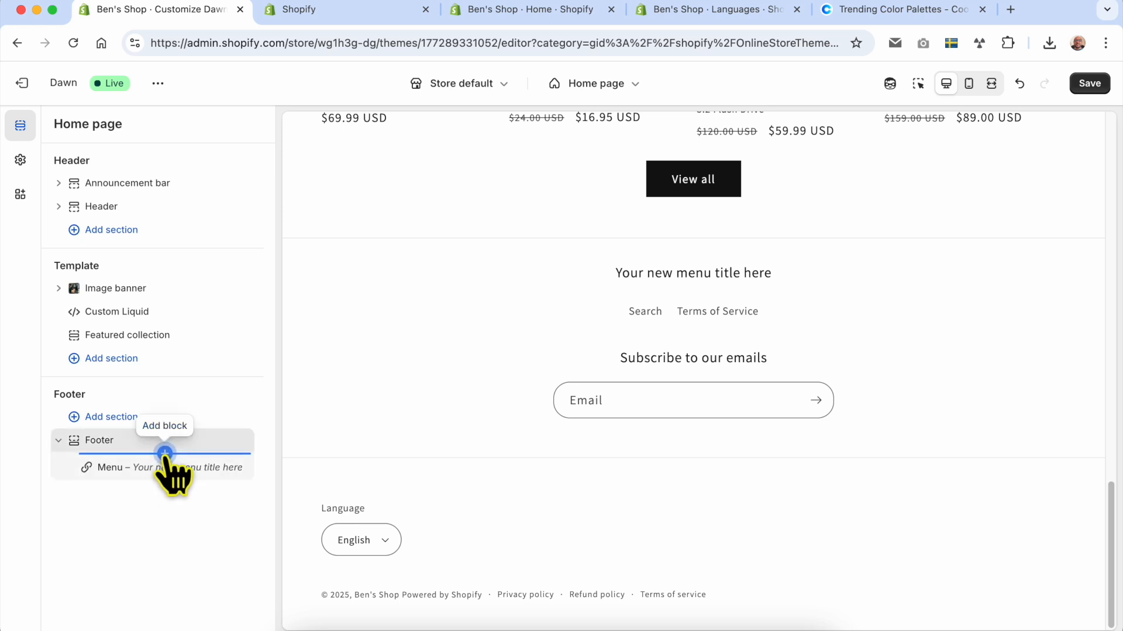
click(165, 454)
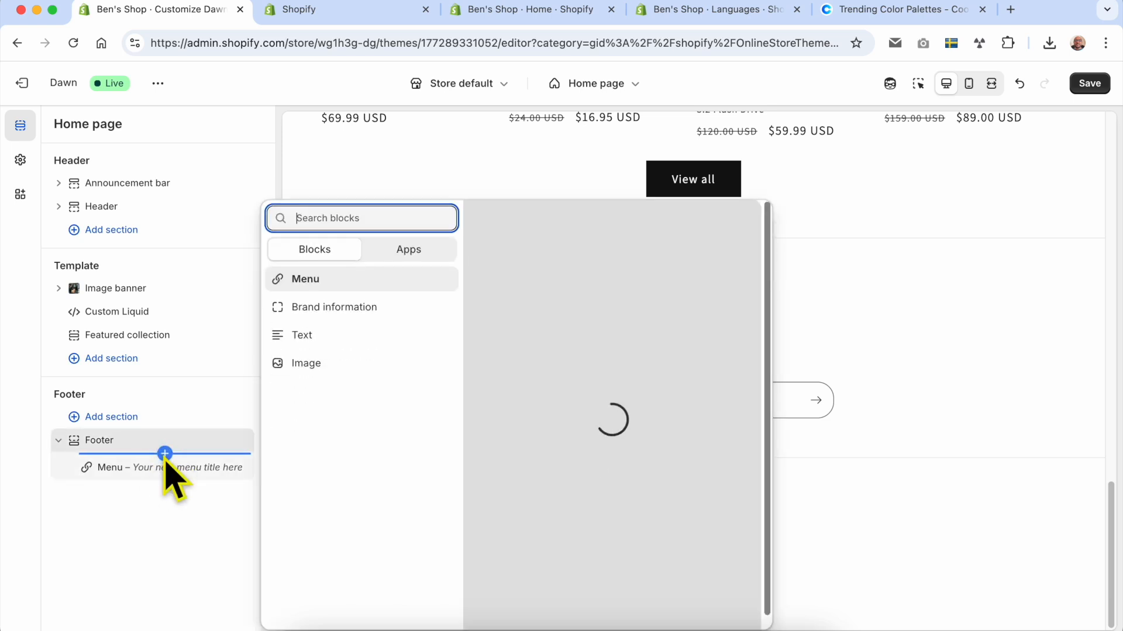
click(393, 334)
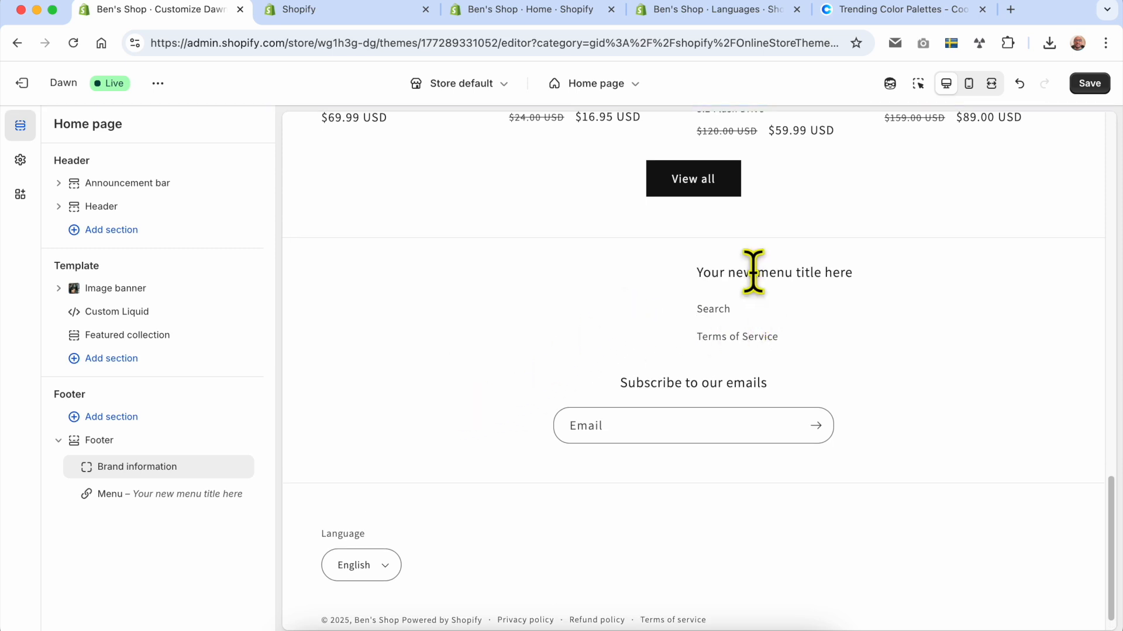
Remove the footer's Menu block and toggle the Brand information block off and back on to check its headline and description.
click(241, 467)
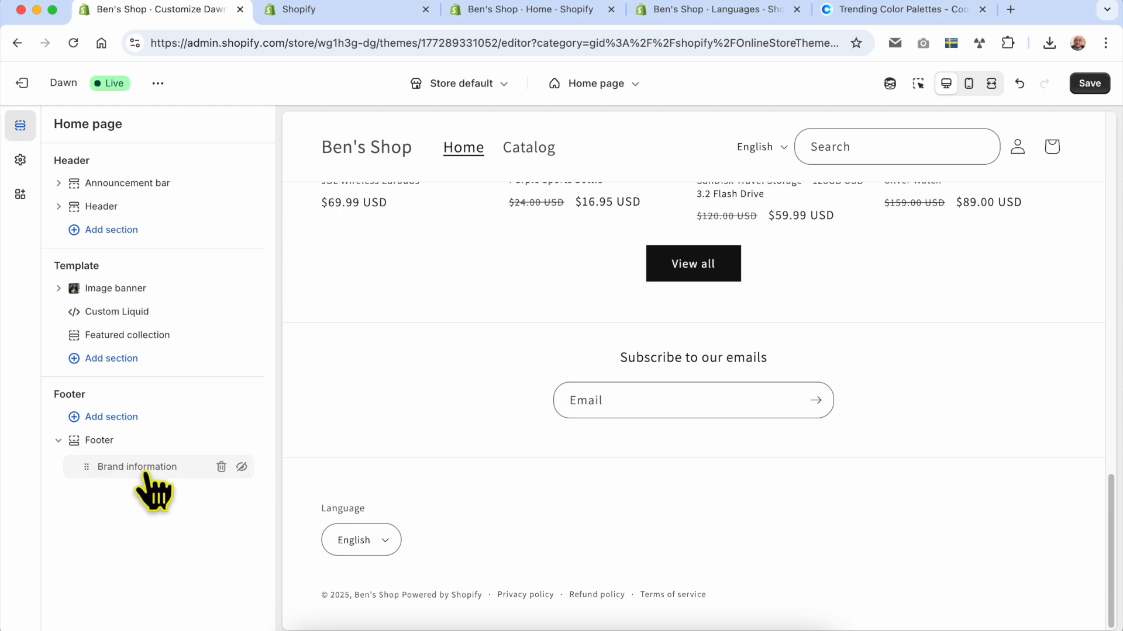
click(241, 466)
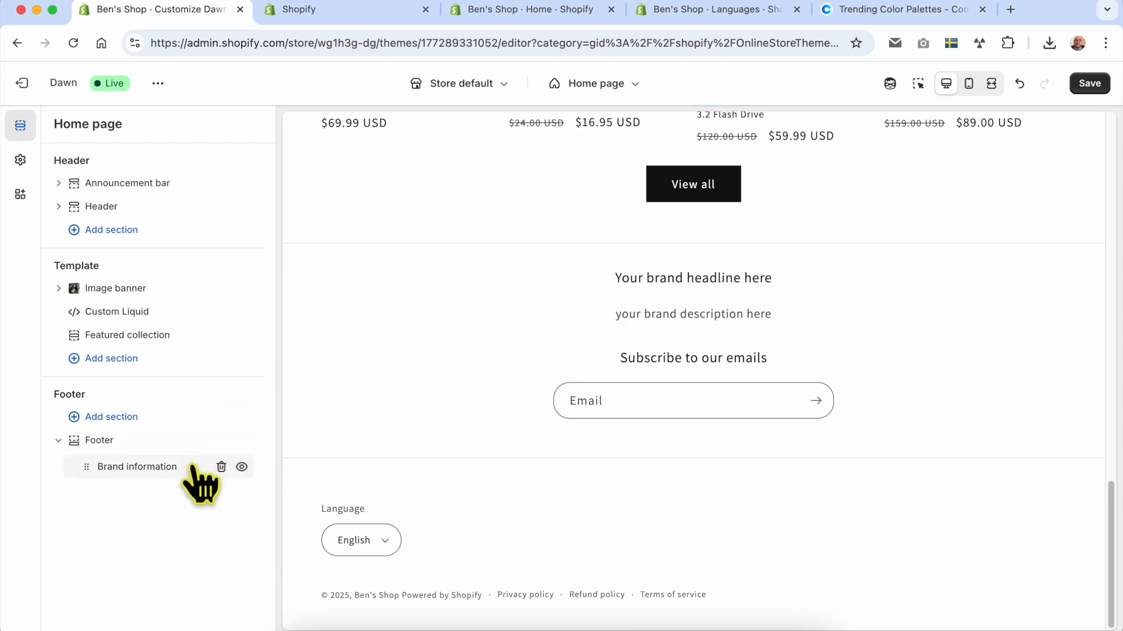
triple_click(655, 279)
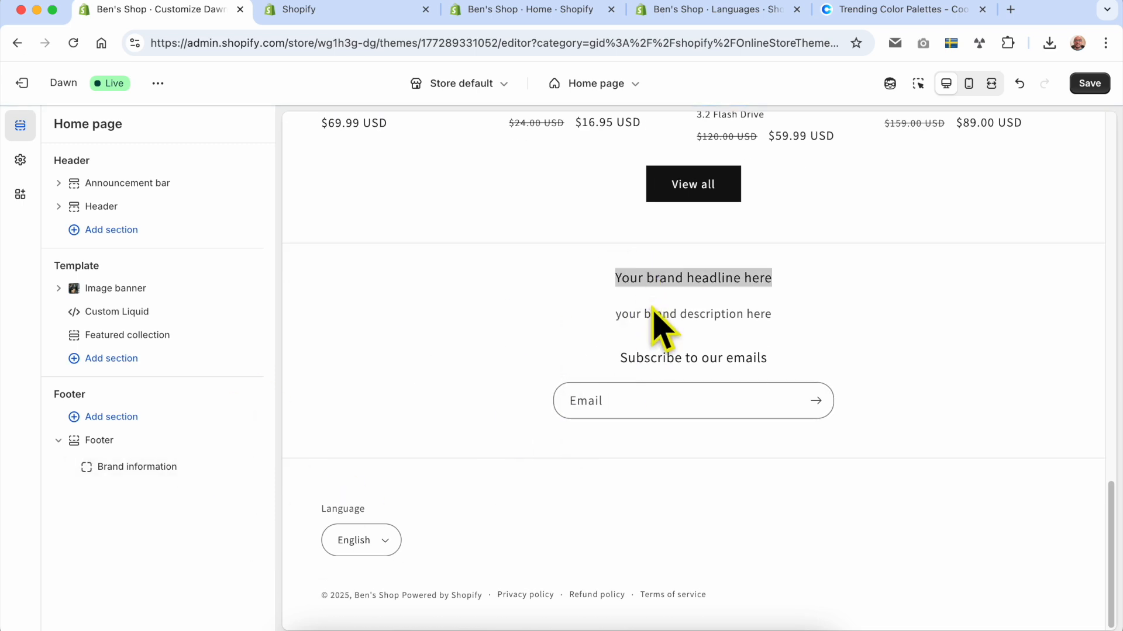
triple_click(652, 311)
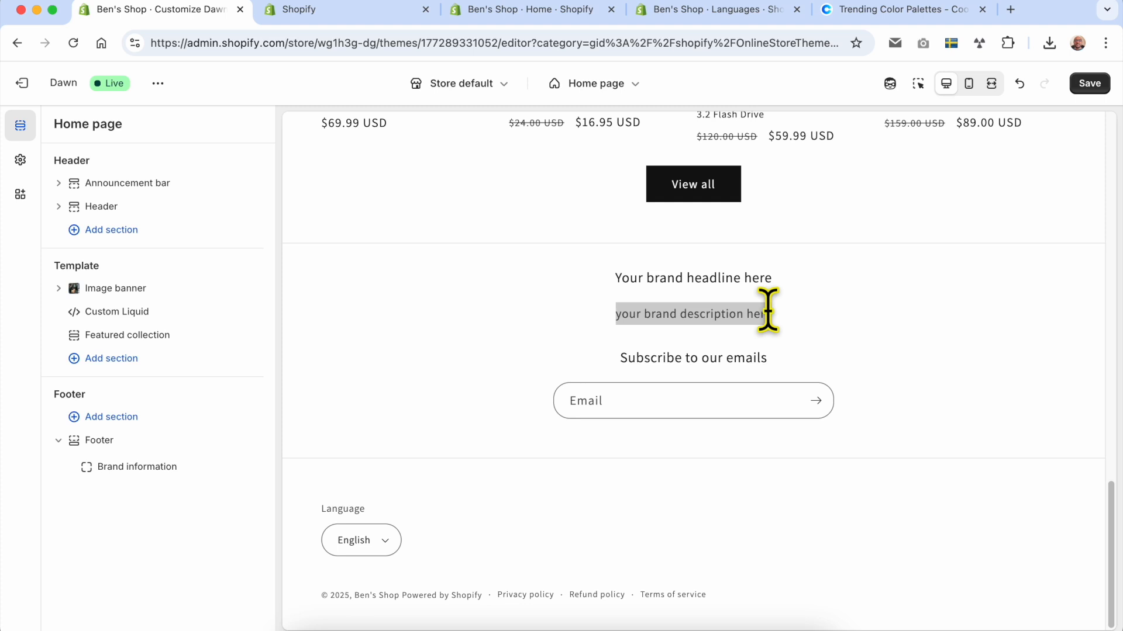
Add a Text block to the footer above the Brand information block.
drag(134, 468, 162, 465)
click(165, 454)
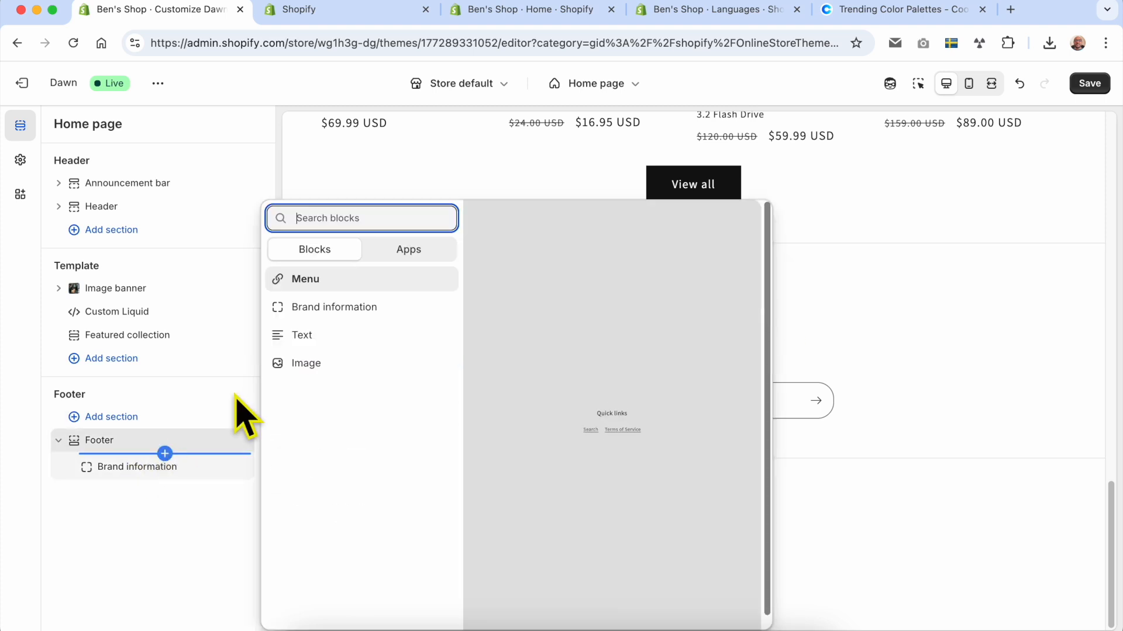
click(339, 336)
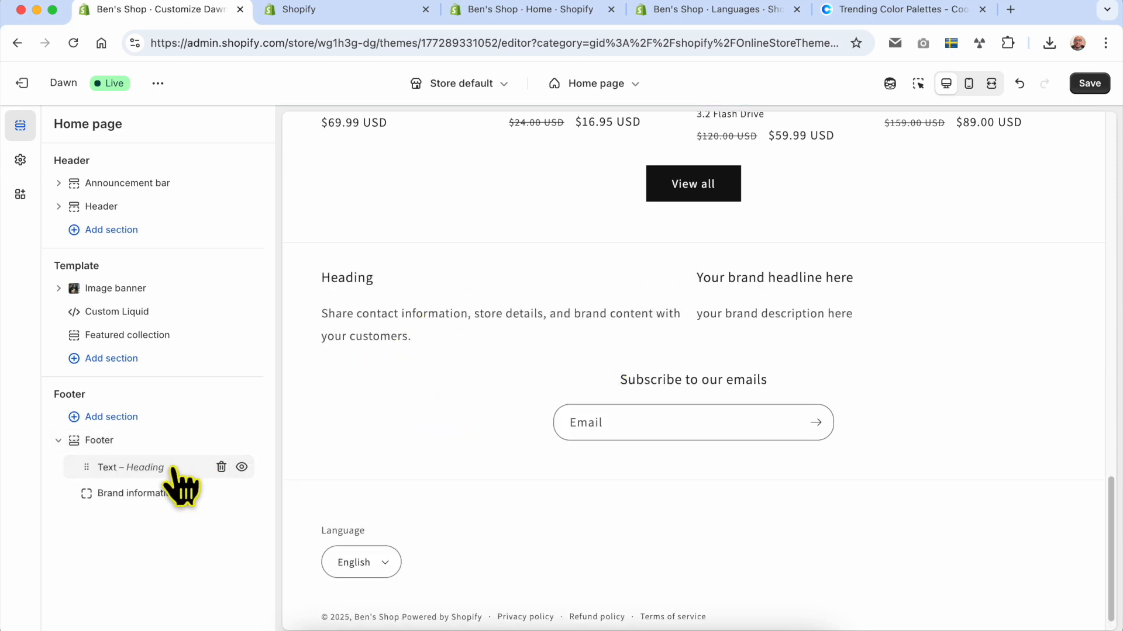
Move the footer's Text block below the Brand information block and back above it to compare the column order.
drag(96, 469, 172, 521)
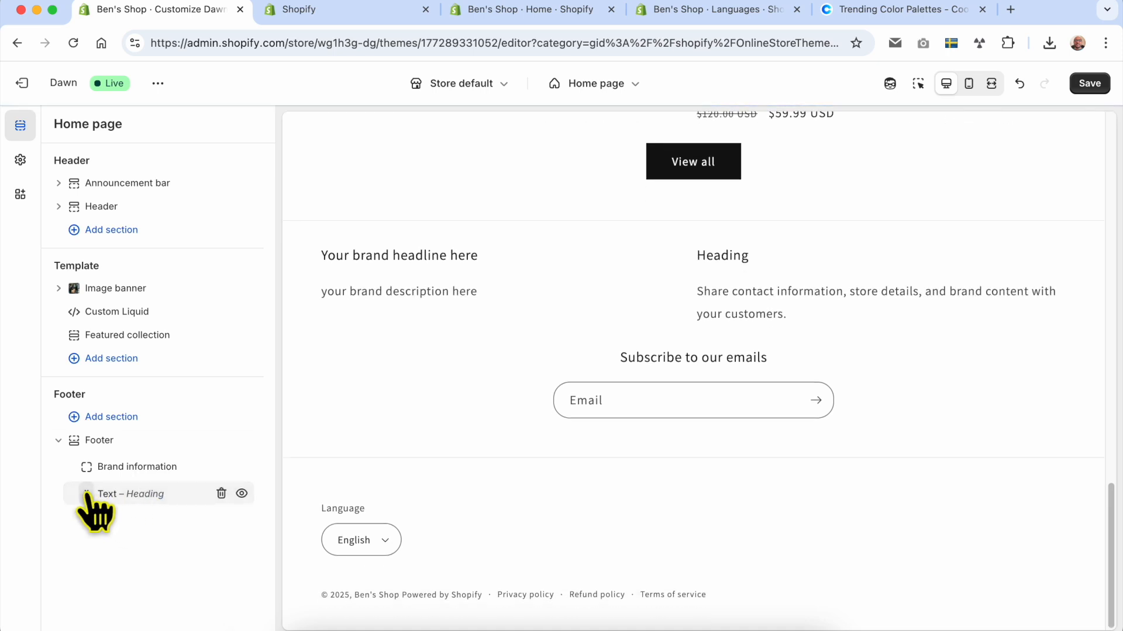
triple_click(351, 257)
triple_click(368, 258)
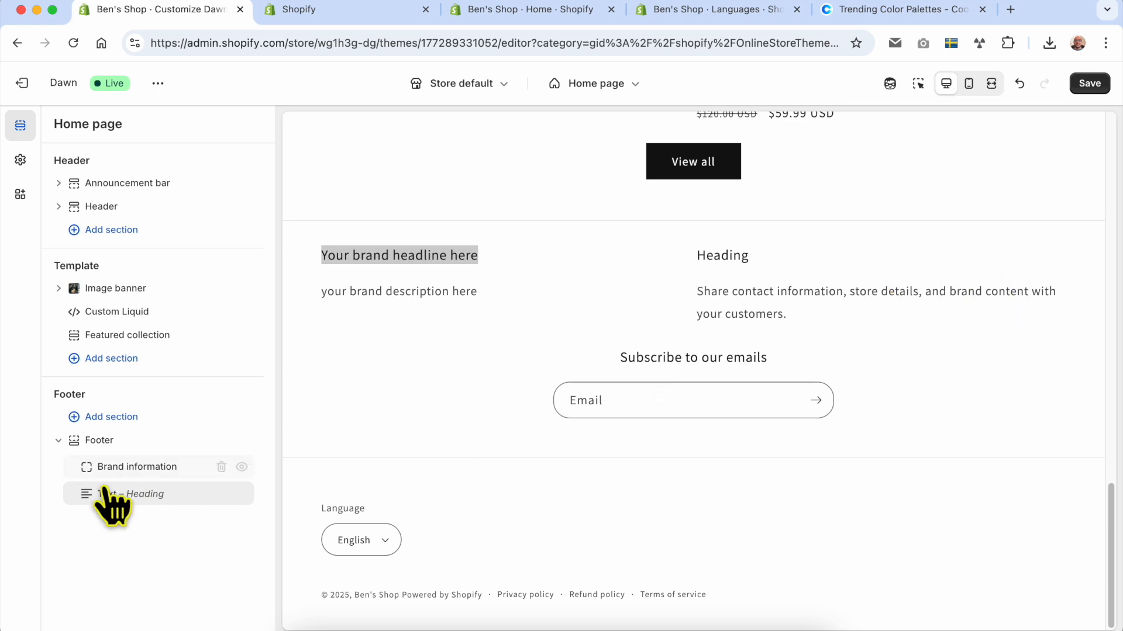
drag(86, 496, 89, 467)
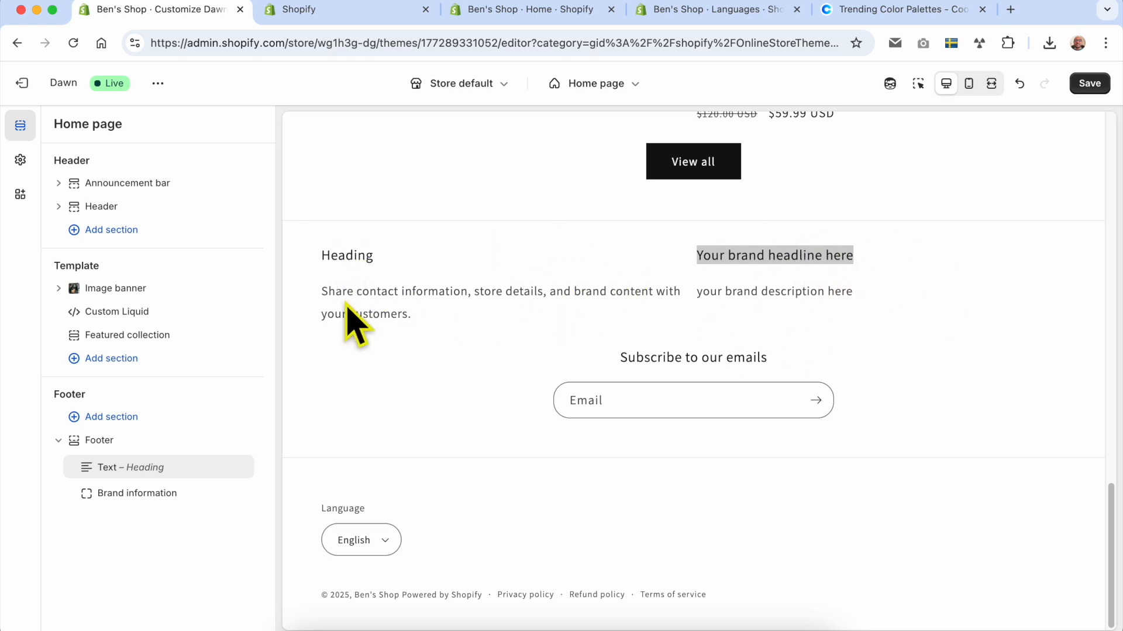
Look through the Text block's heading and subtext settings and return to the section list.
click(153, 483)
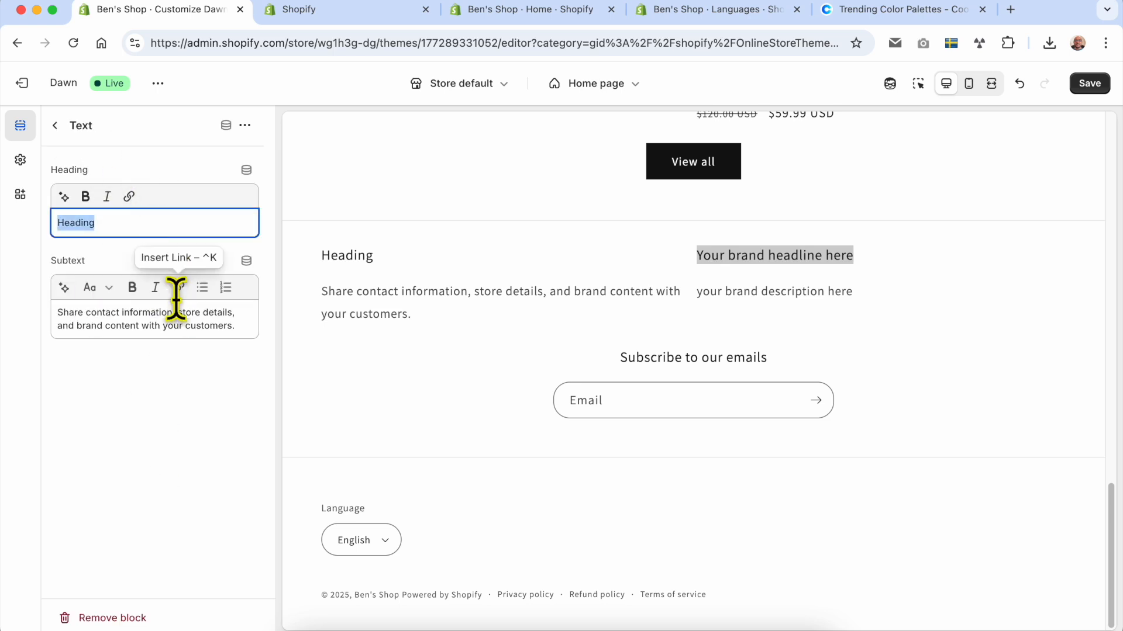
triple_click(152, 313)
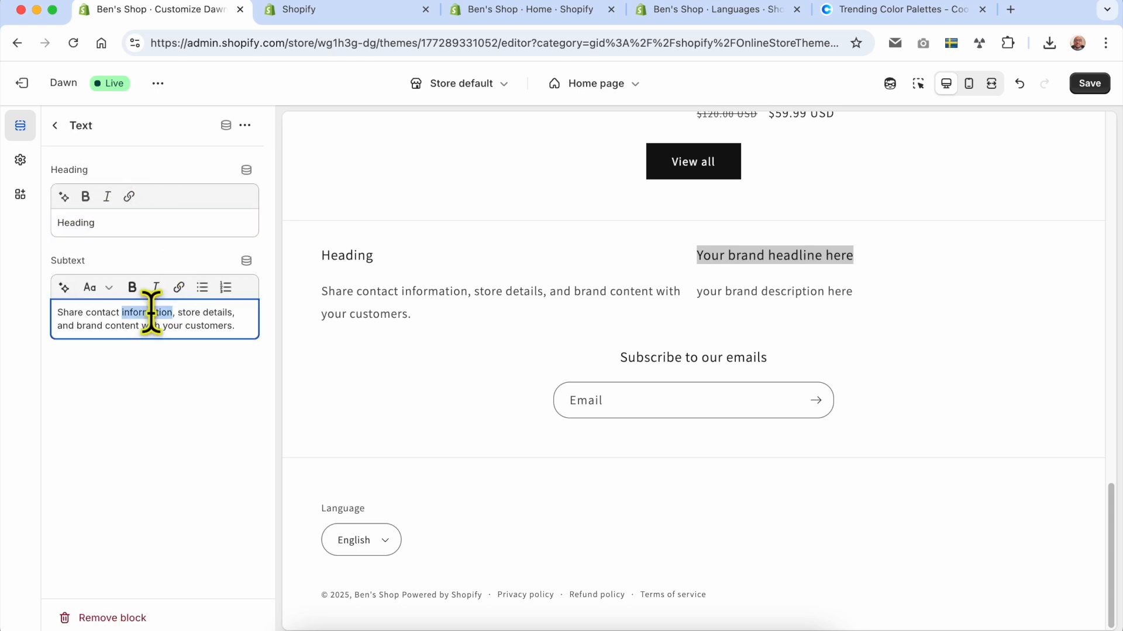
click(55, 125)
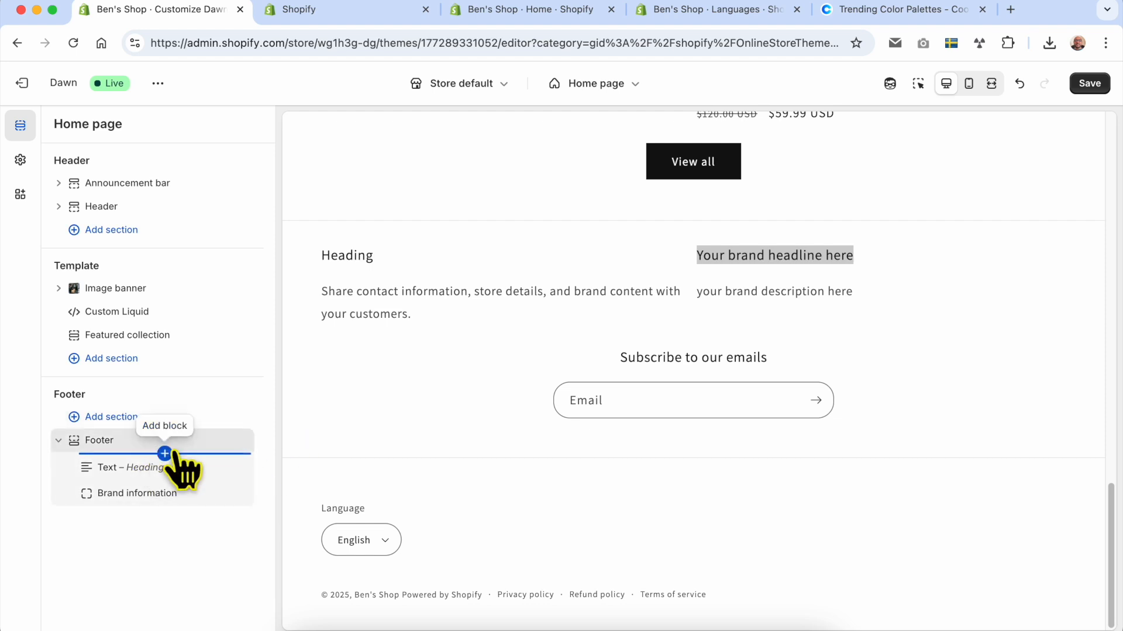
Add an Image block above the footer's Text block and fill it with the blue B logo on a white background.
click(166, 454)
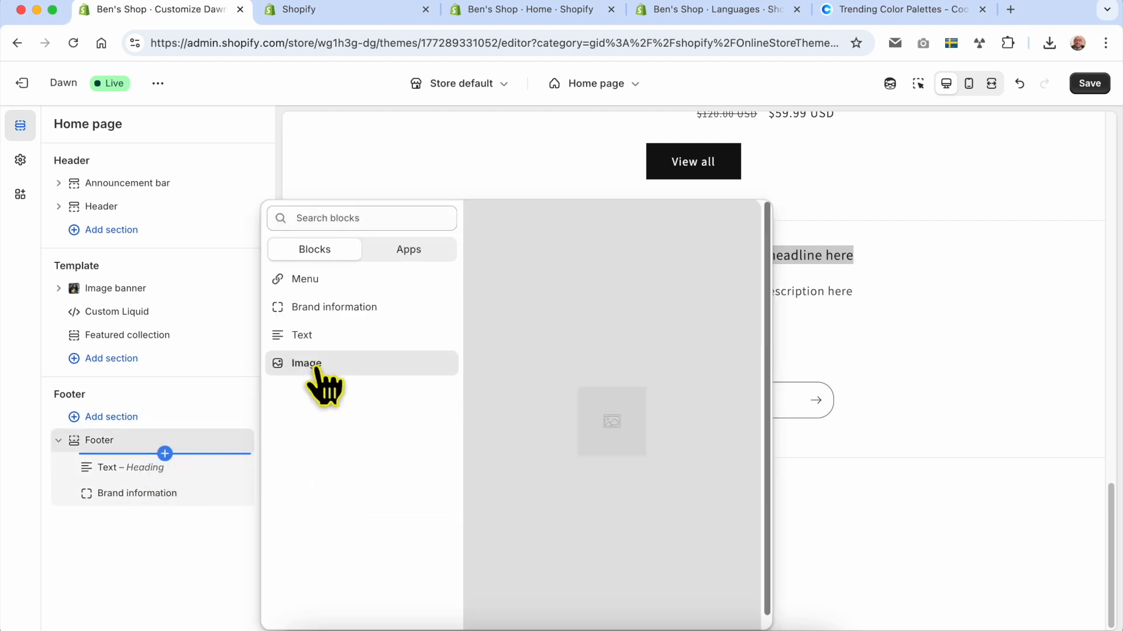
click(309, 366)
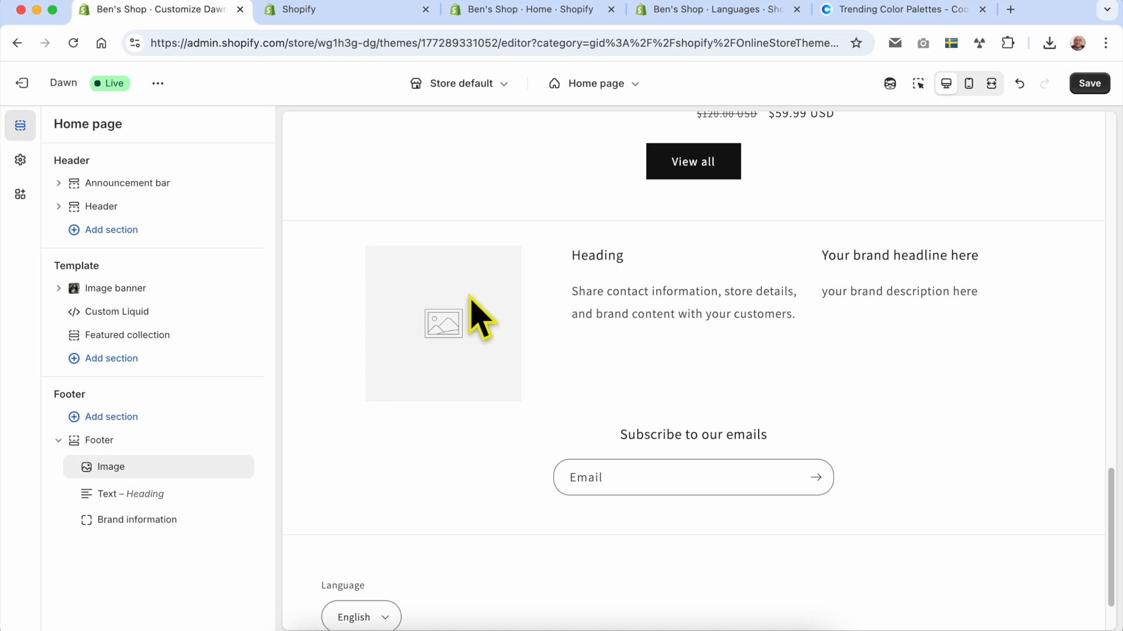
click(161, 468)
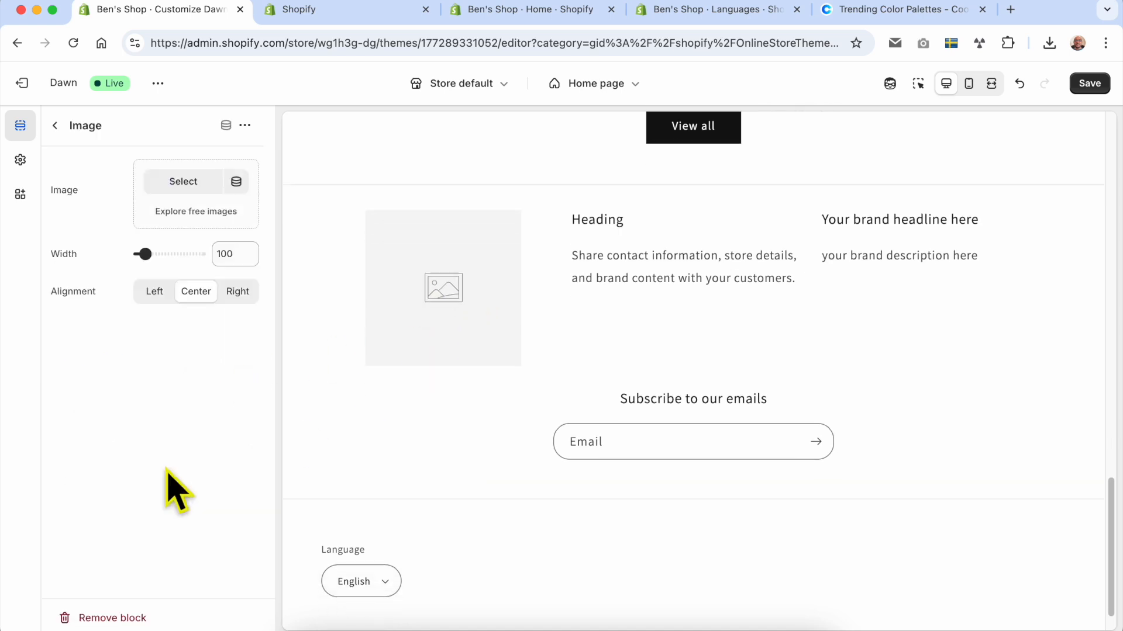
click(188, 179)
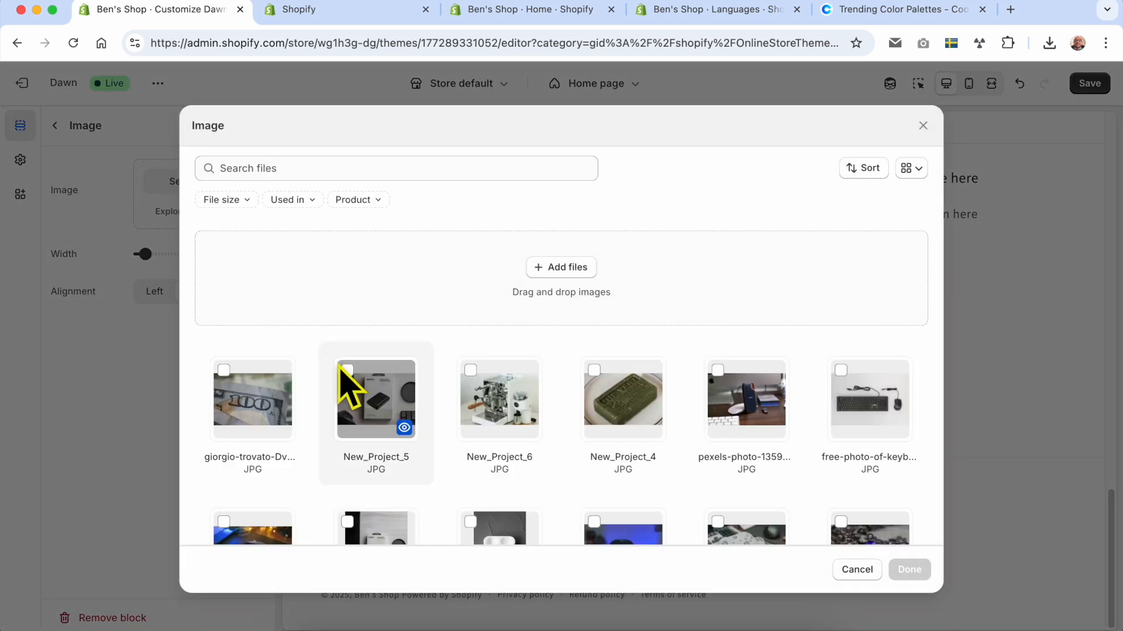
scroll(571, 424, down, 5)
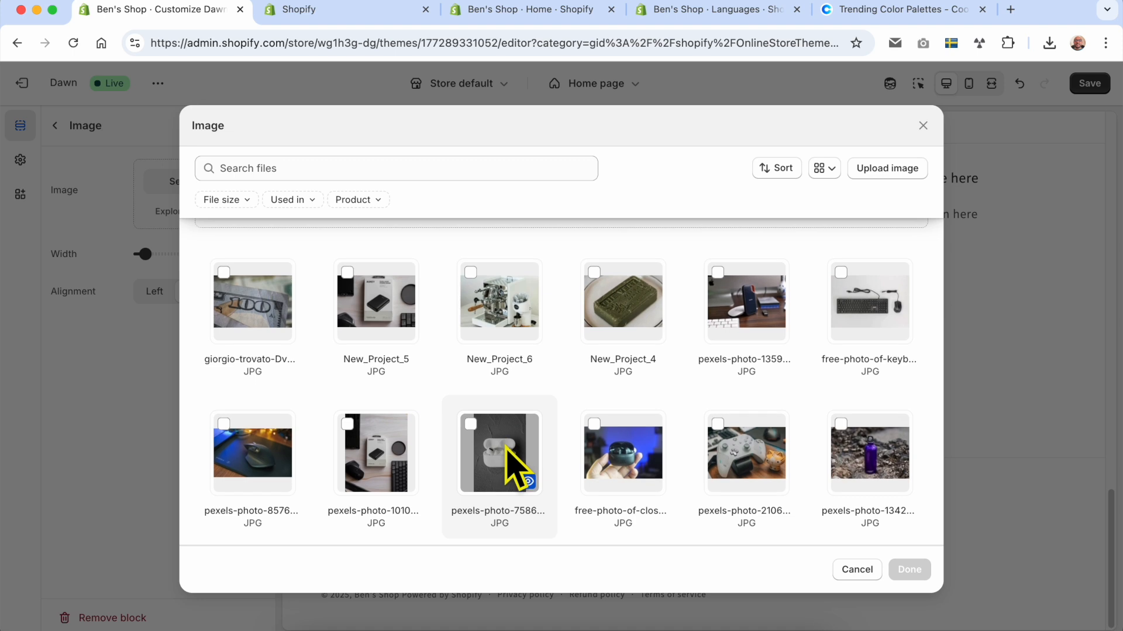
scroll(518, 462, down, 3)
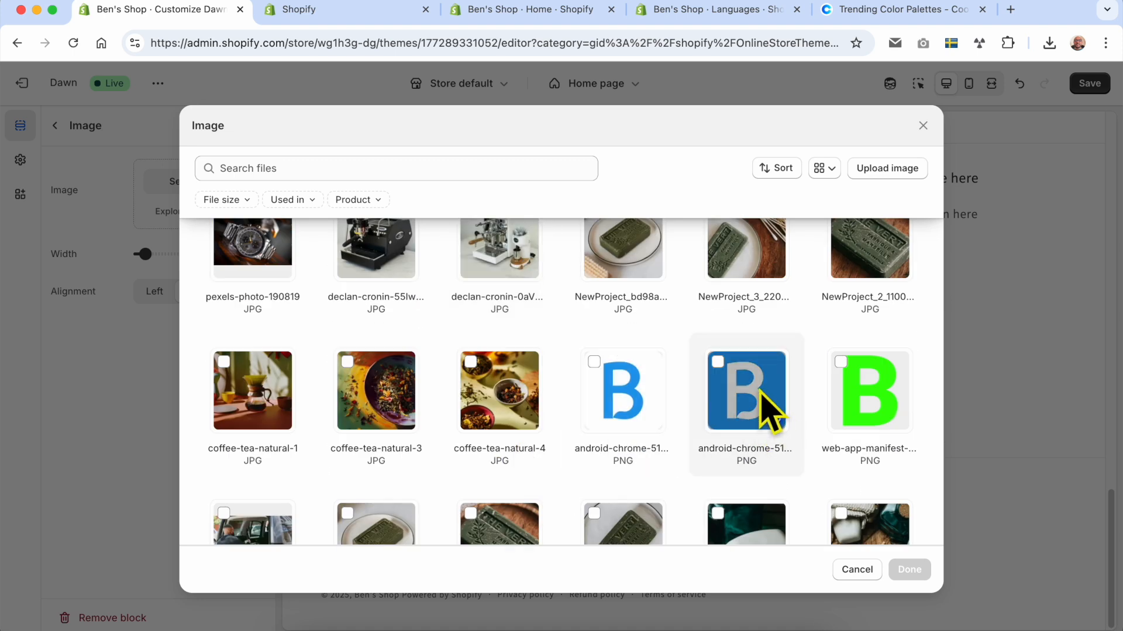
click(908, 570)
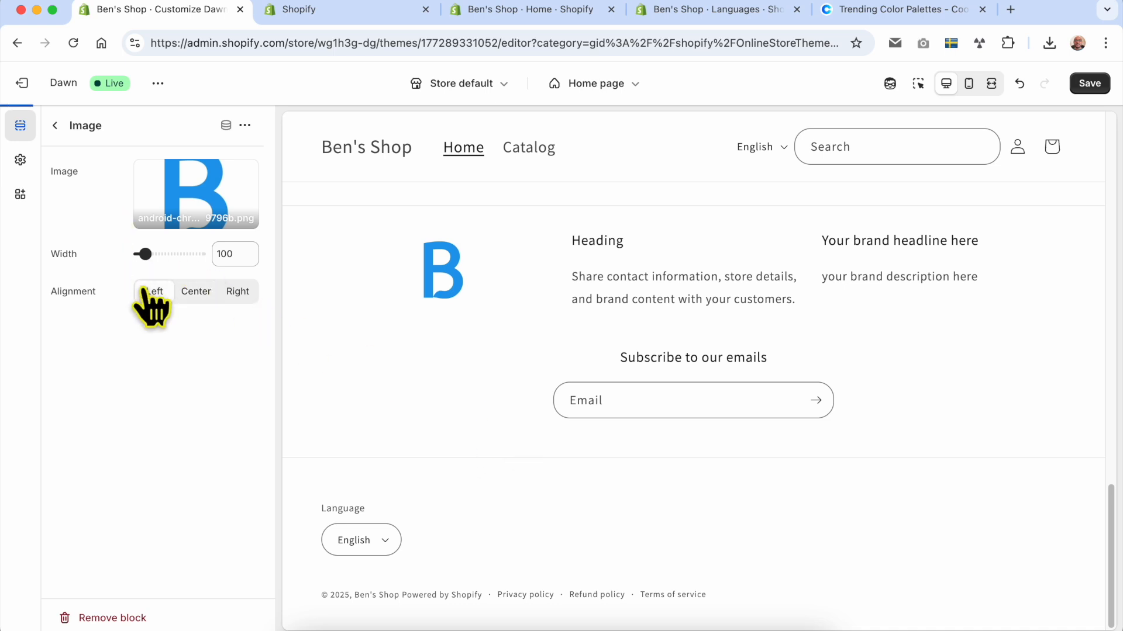
Center the footer image and move the Brand information block above the Text block.
click(199, 292)
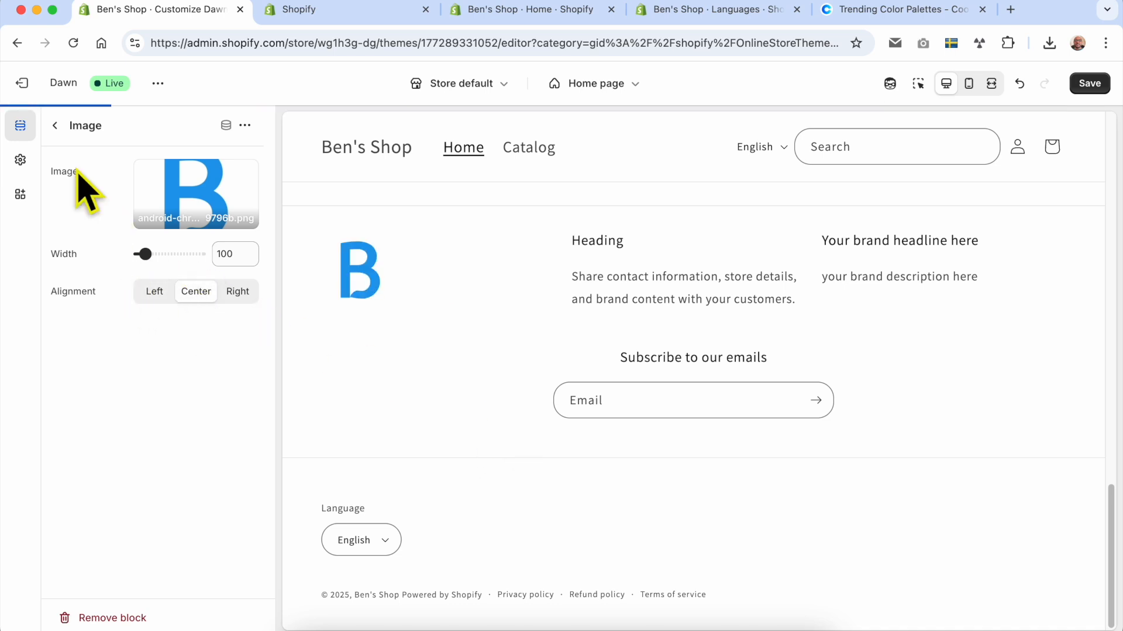
click(54, 125)
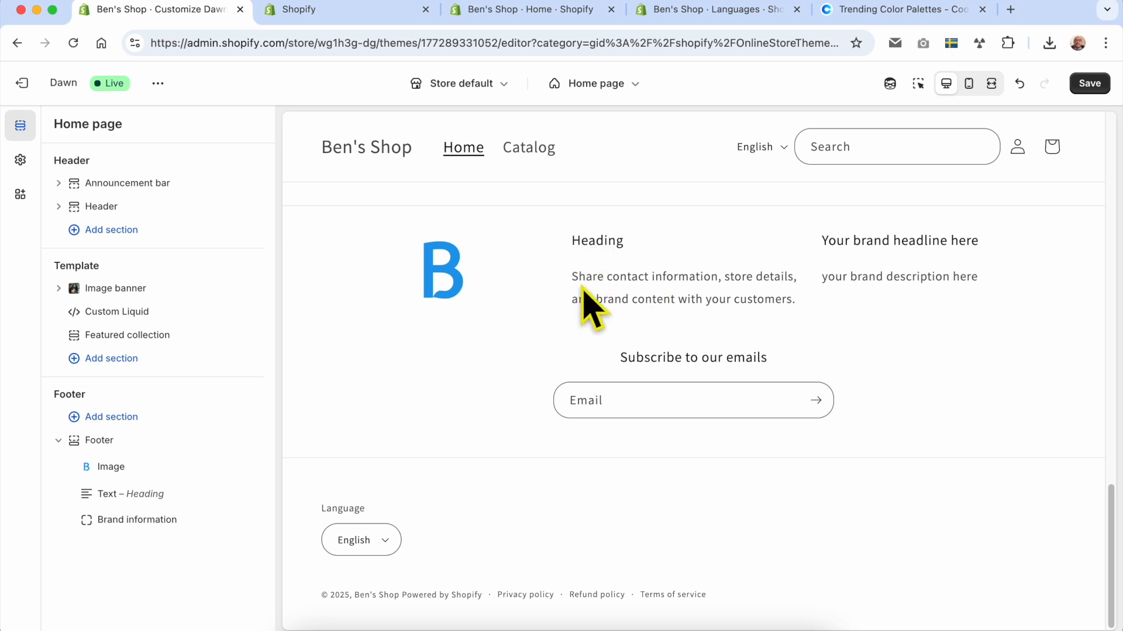
drag(98, 520, 88, 492)
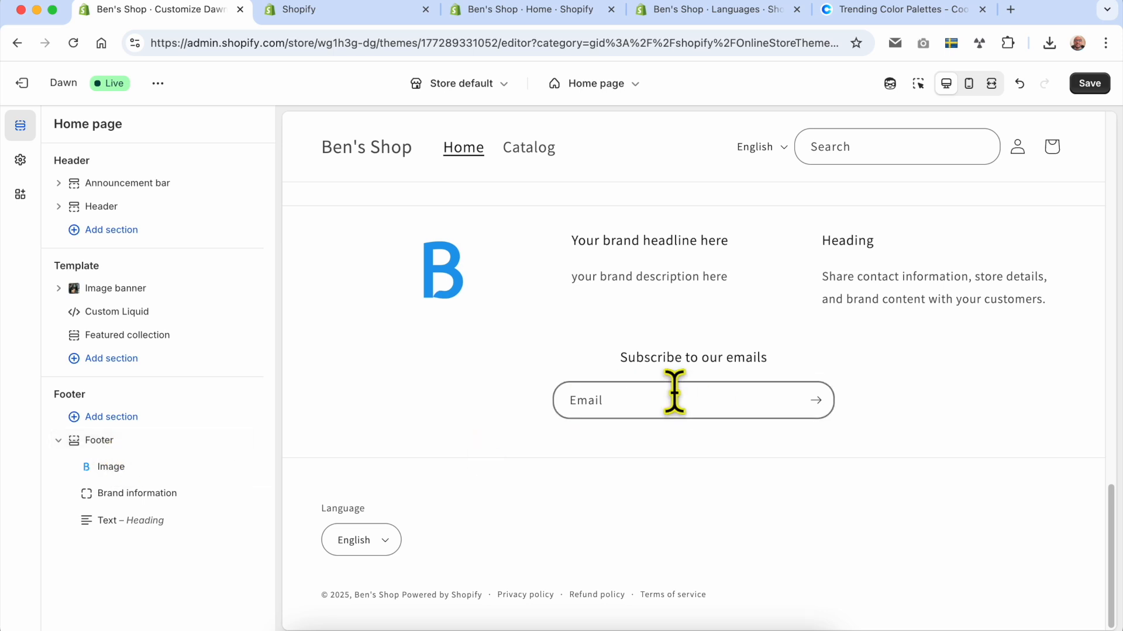
Turn off the footer's email signup and return to the section list.
click(99, 441)
scroll(132, 416, down, 5)
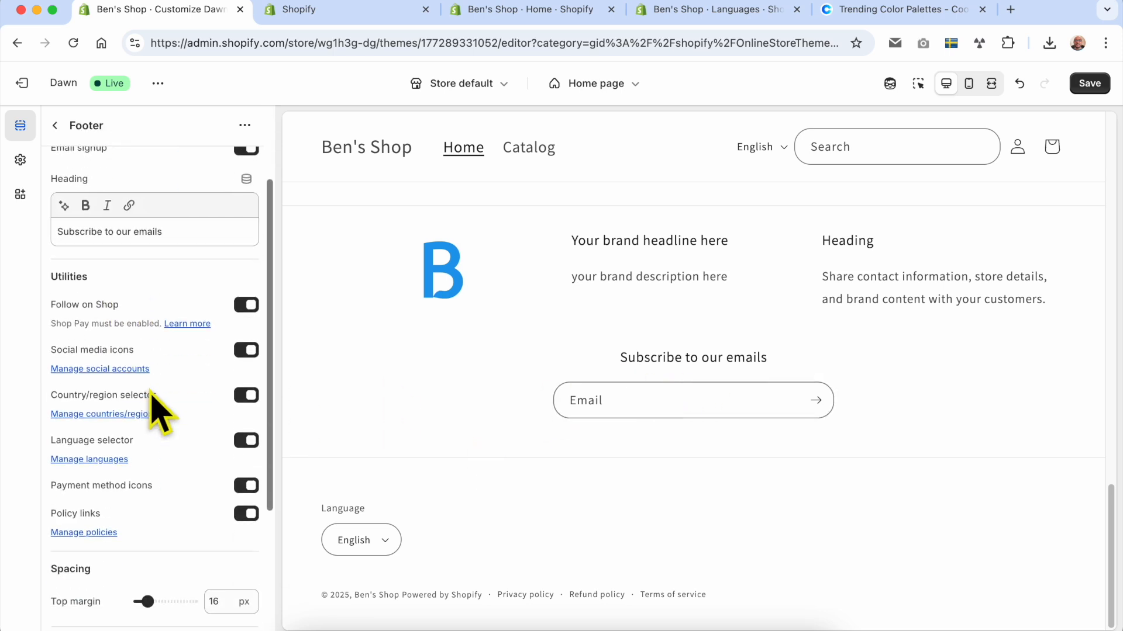
scroll(158, 344, up, 5)
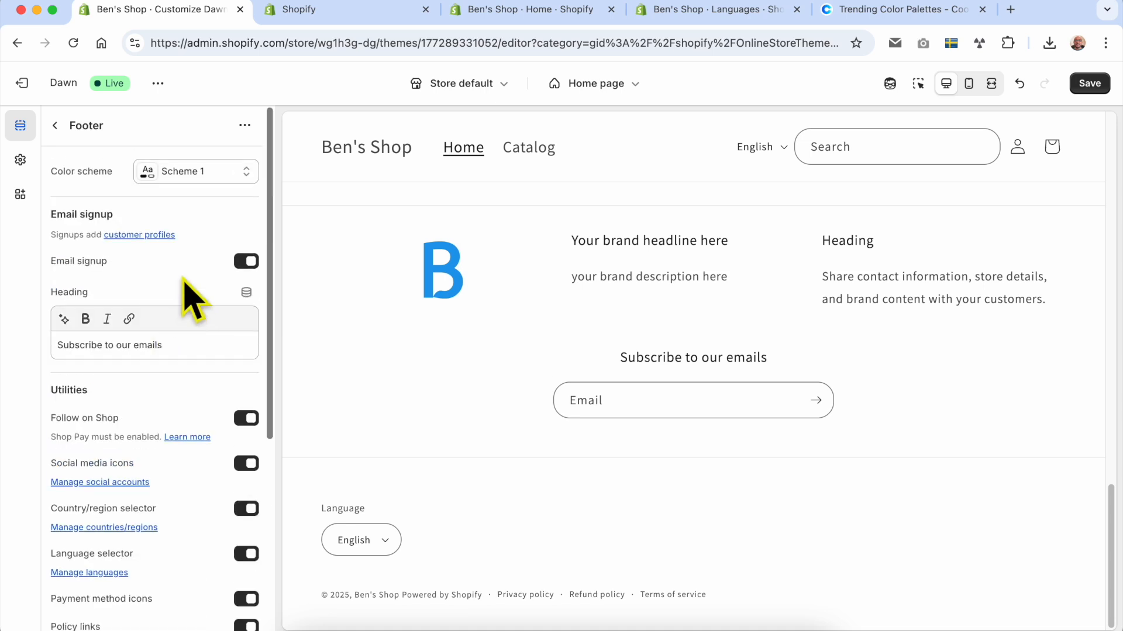
click(244, 261)
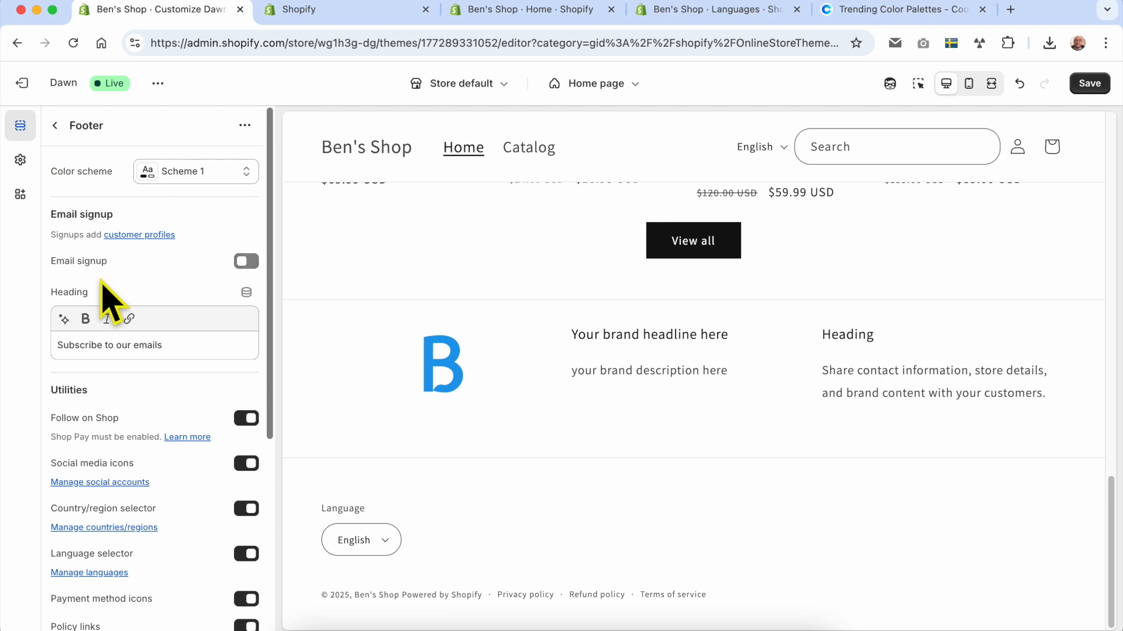
click(54, 125)
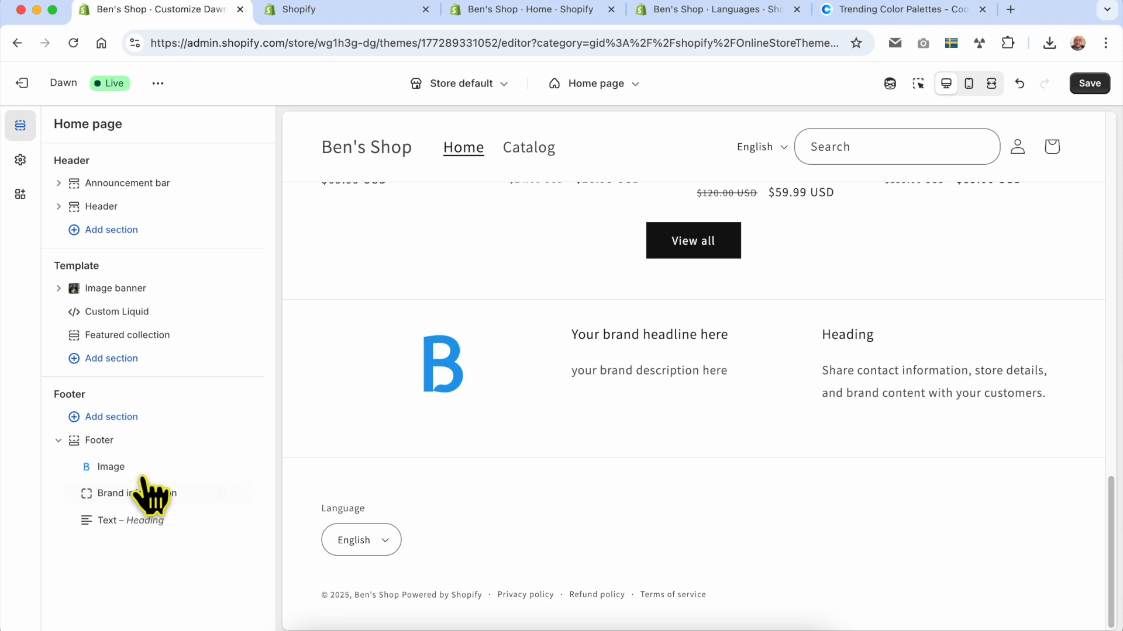
Check the footer's Text block settings and hide that block.
click(140, 520)
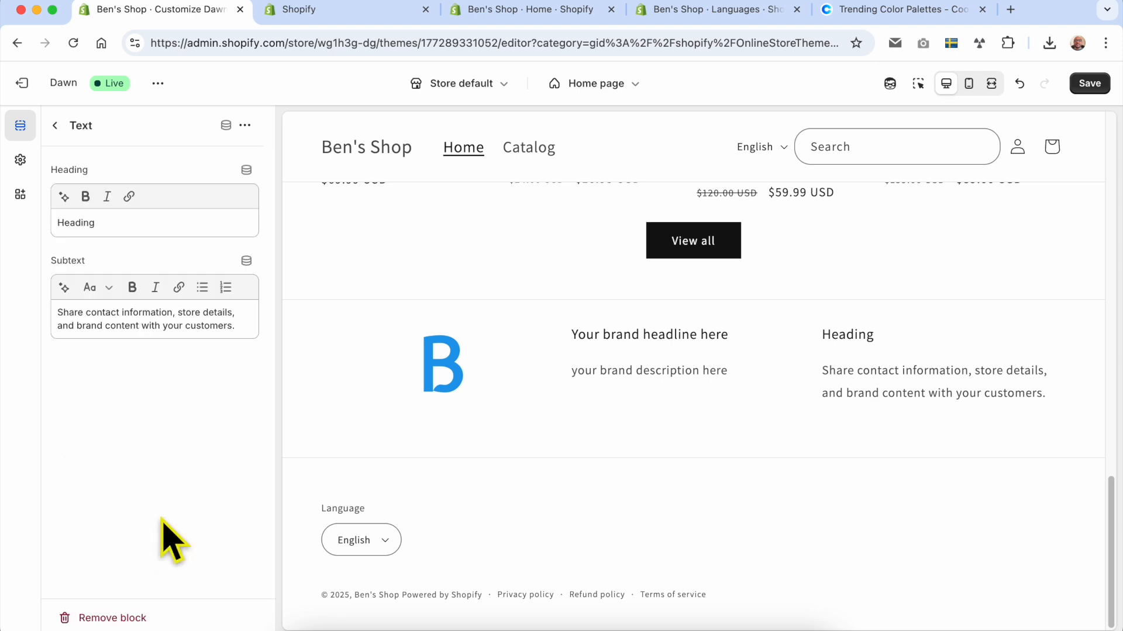
click(55, 125)
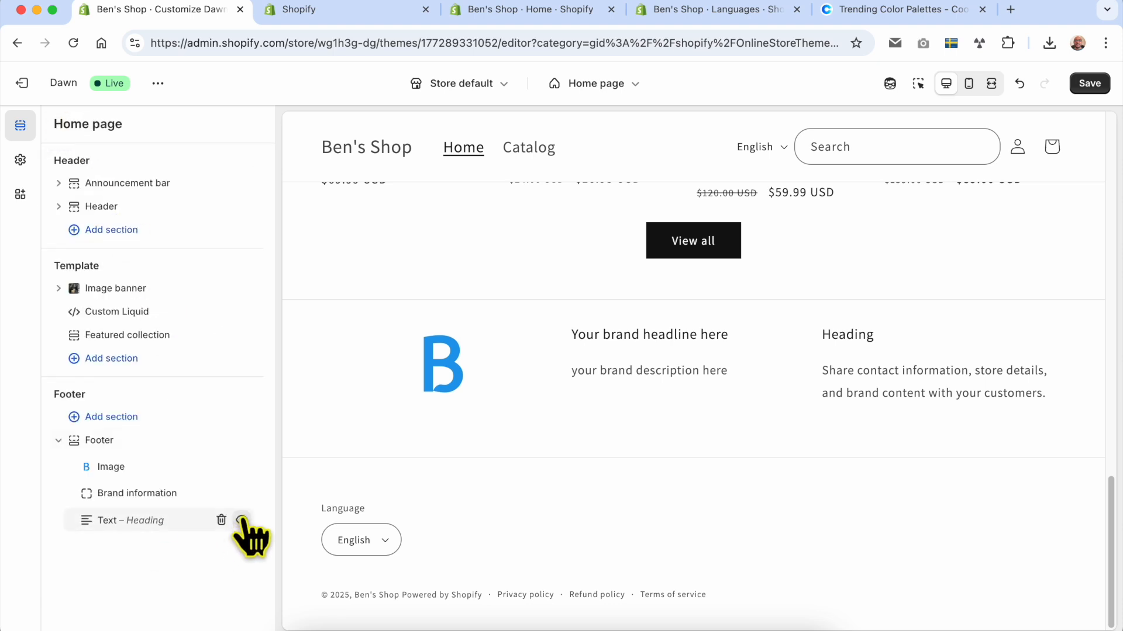
click(242, 521)
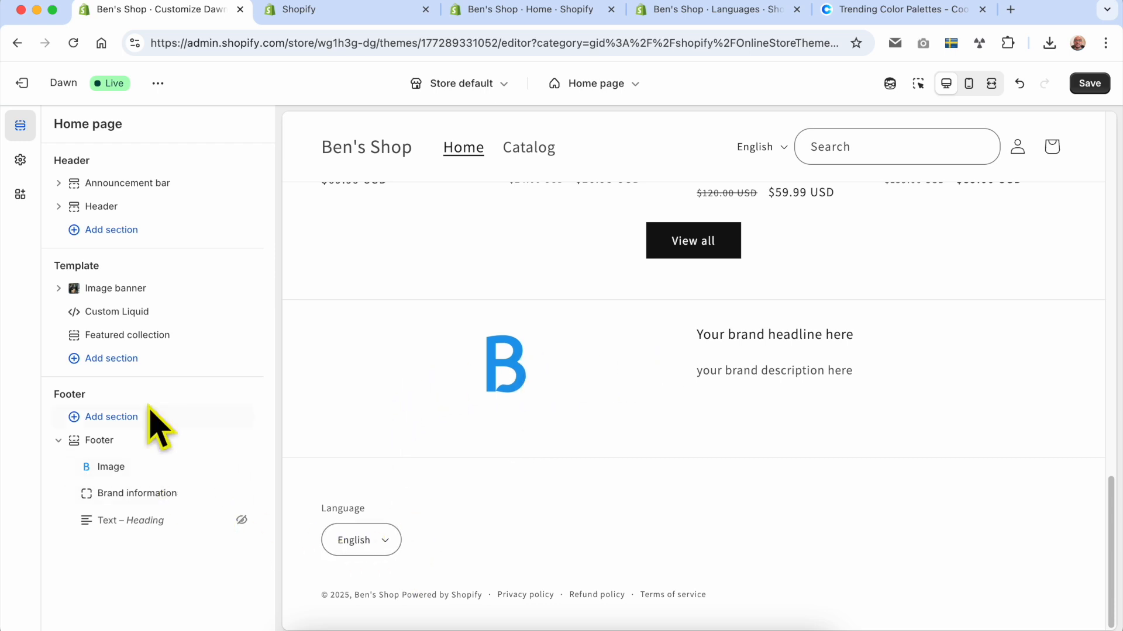
Turn off the language selector in the footer settings.
click(113, 444)
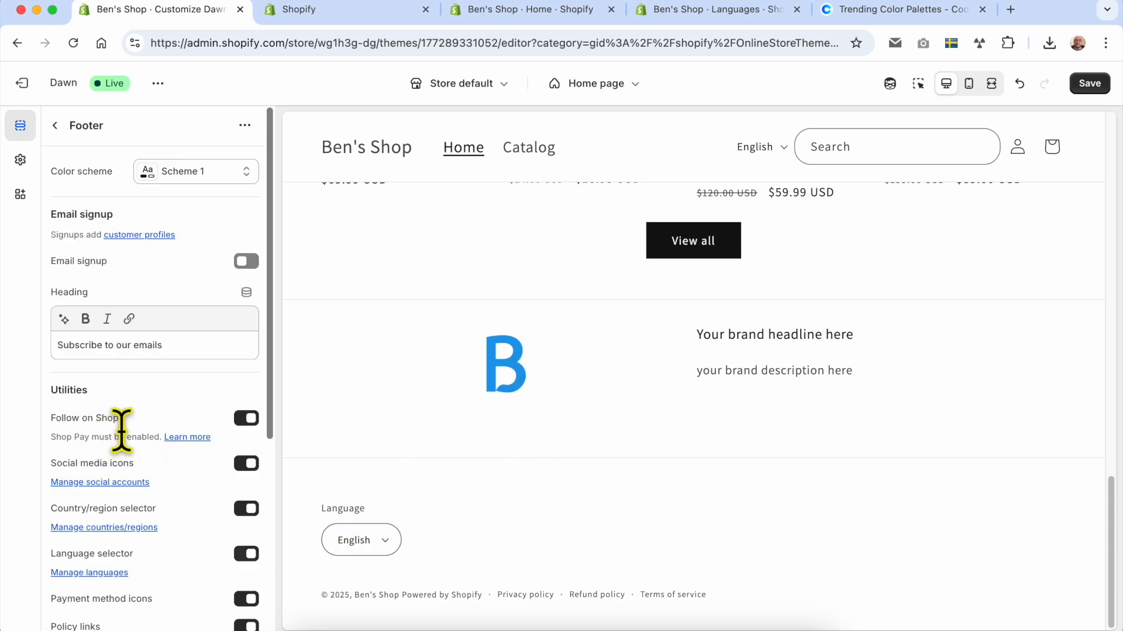
scroll(120, 432, down, 5)
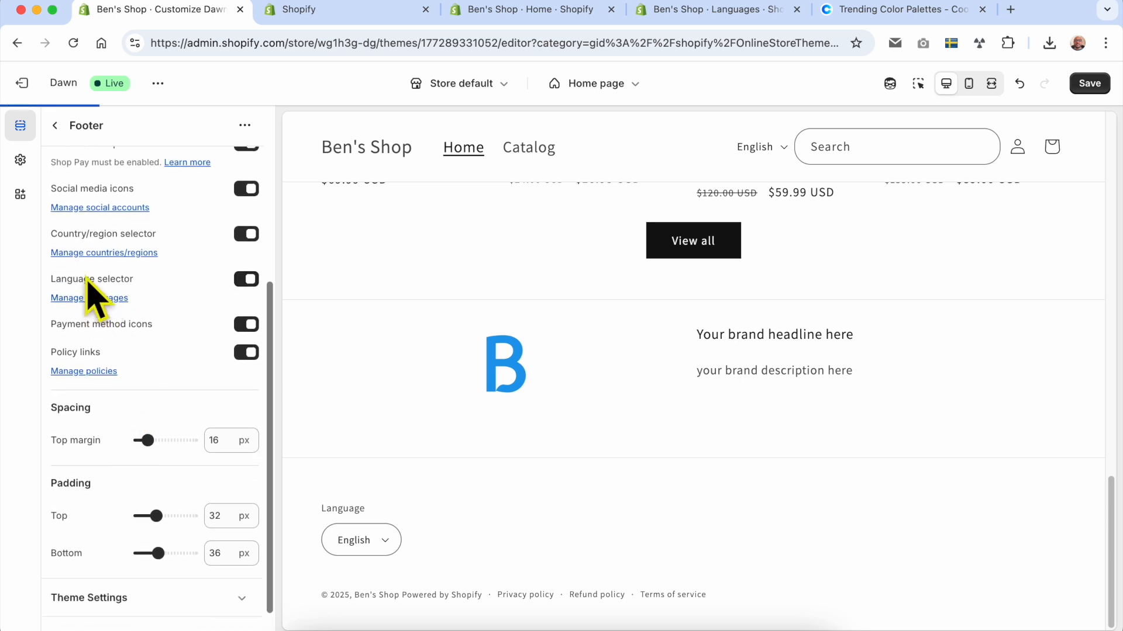
click(246, 279)
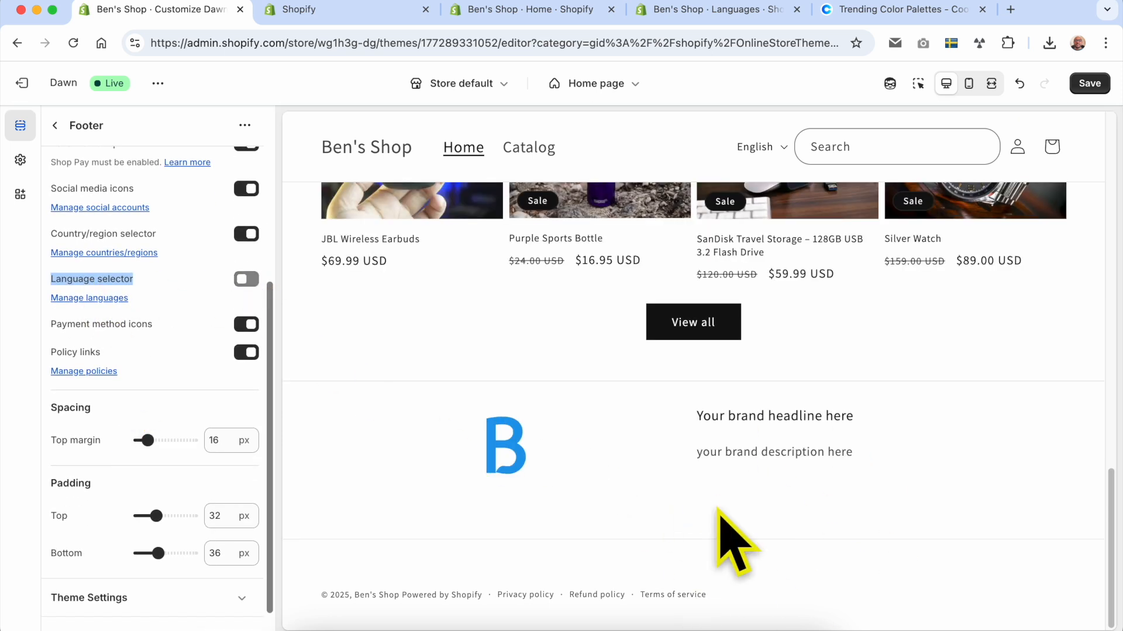
Apply color scheme Scheme 3 to the footer.
scroll(163, 359, up, 5)
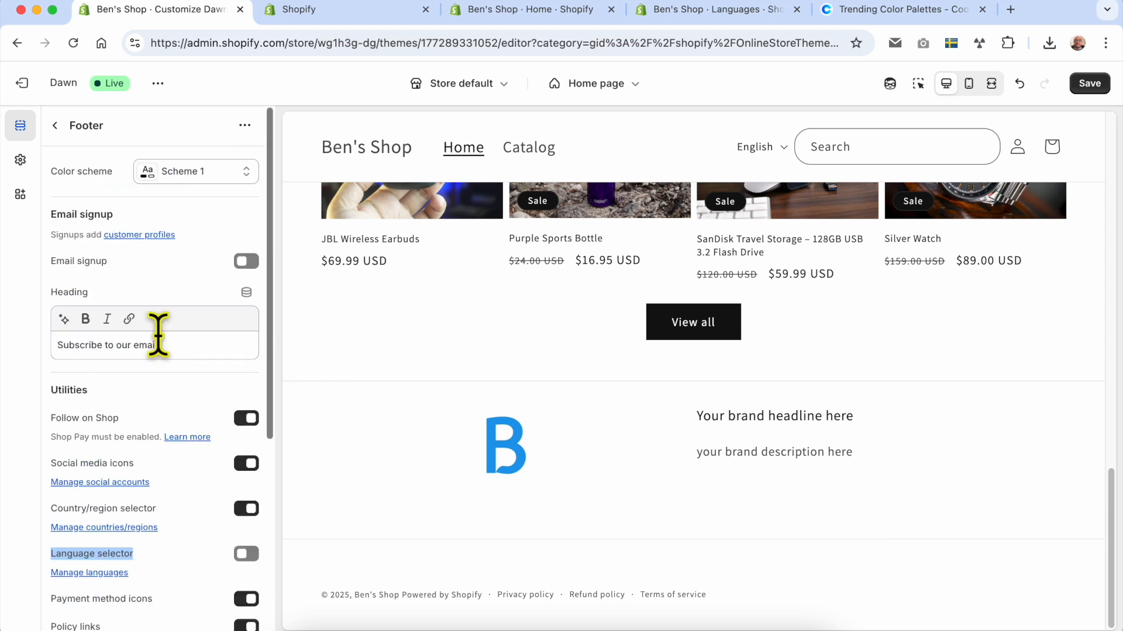
click(202, 172)
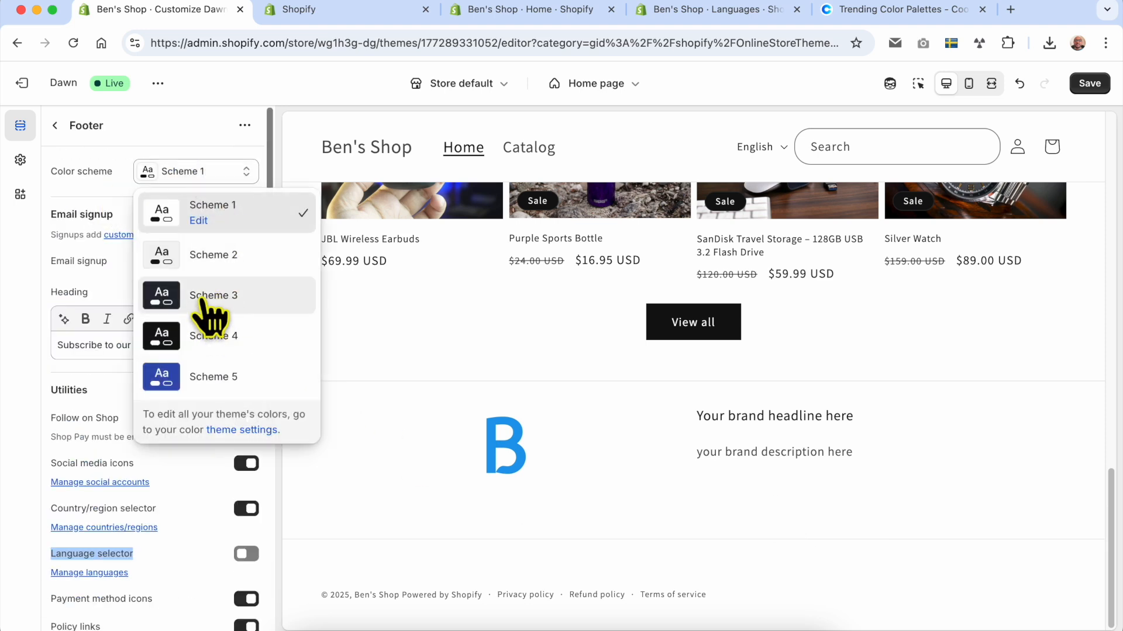
click(205, 298)
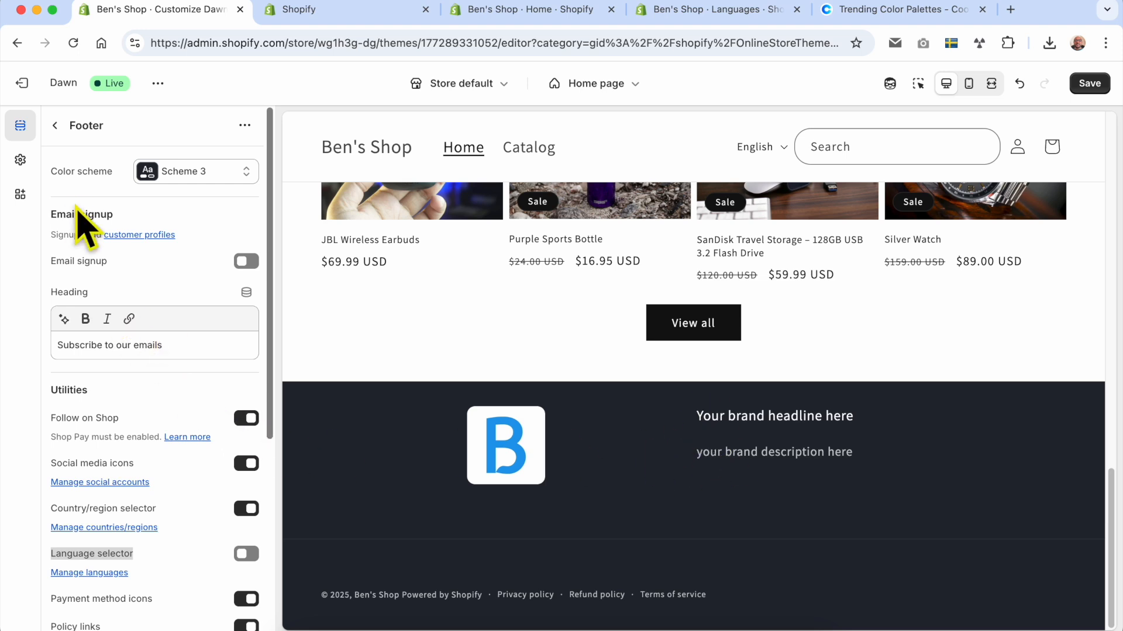
Align the footer's Image block to the right and reduce its width to 60.
click(54, 125)
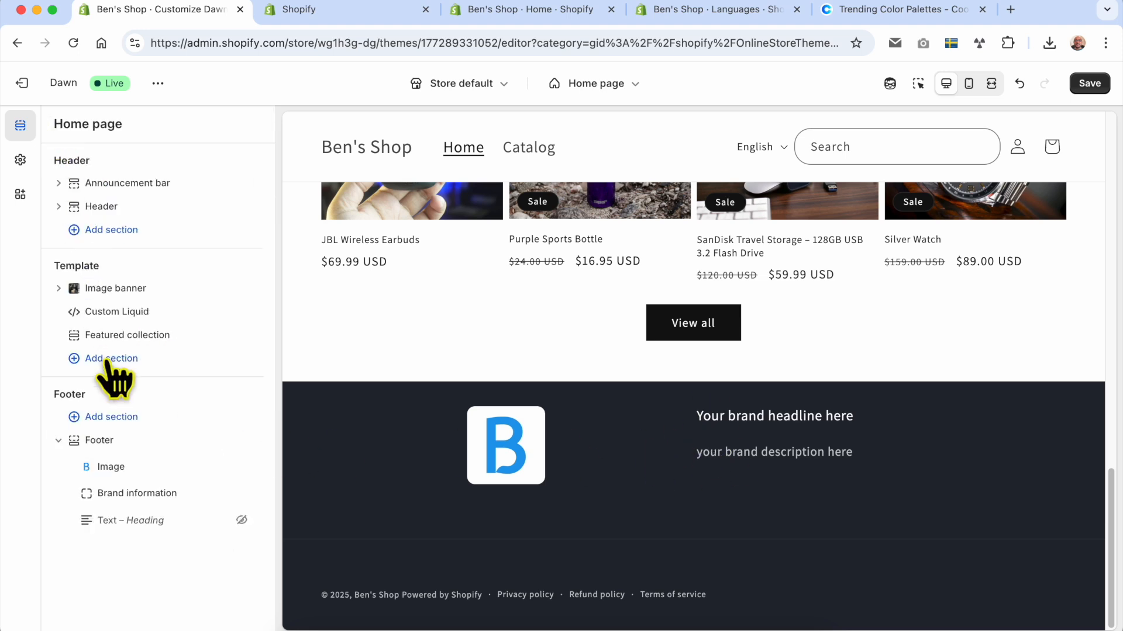
click(138, 468)
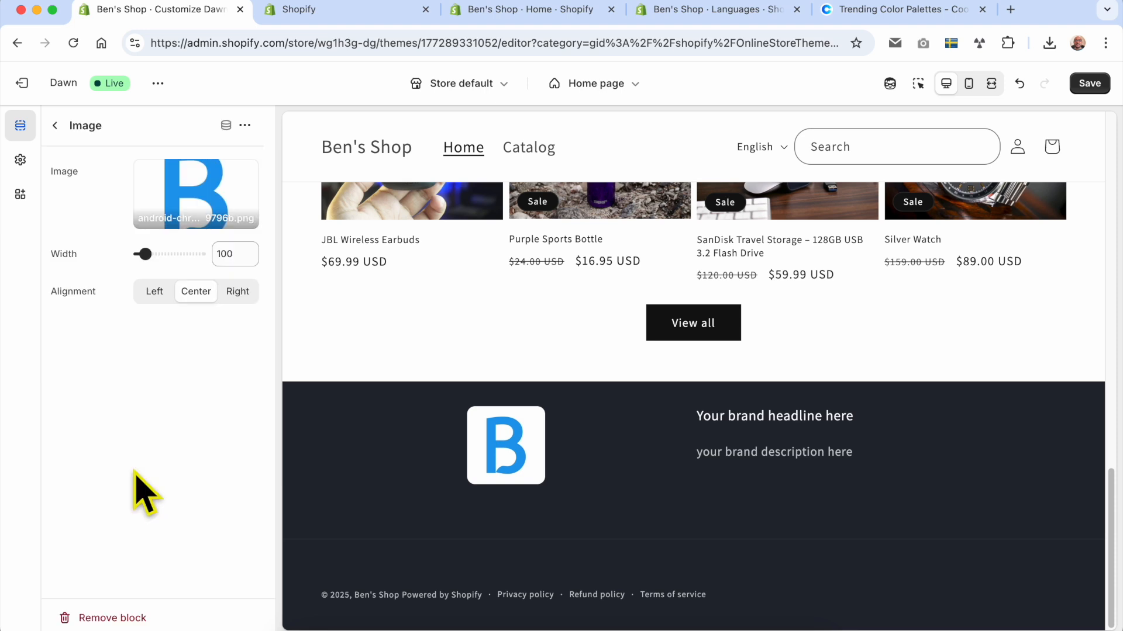
click(236, 292)
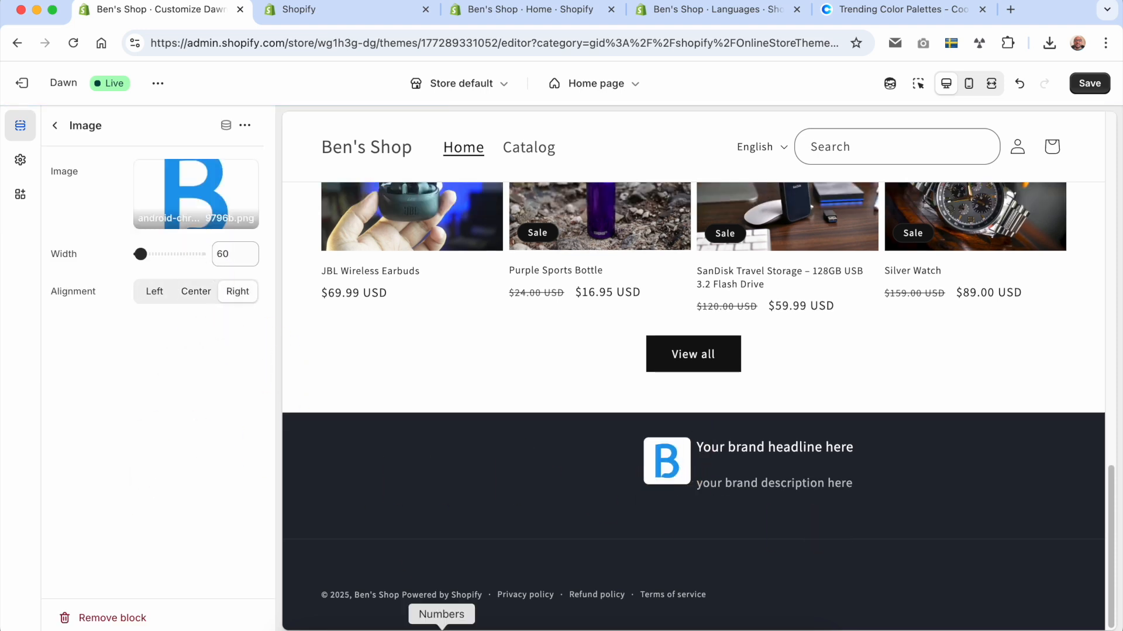
Switch to the text document with the footer outline, review its item on adding new blocks, and return to the Shopify editor.
click(396, 625)
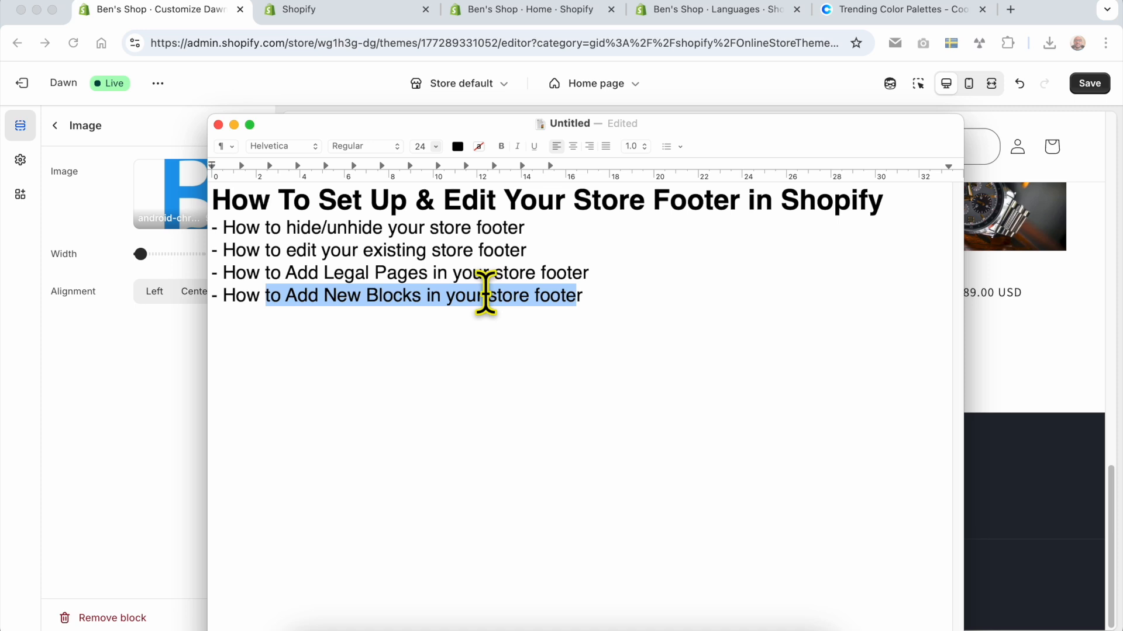
click(1024, 427)
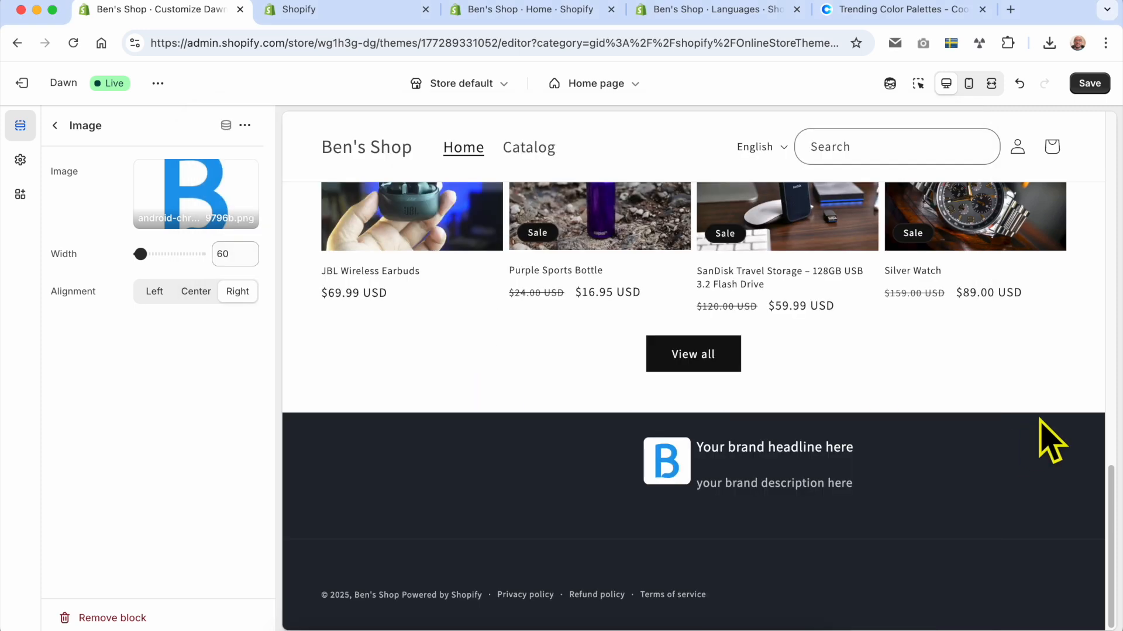